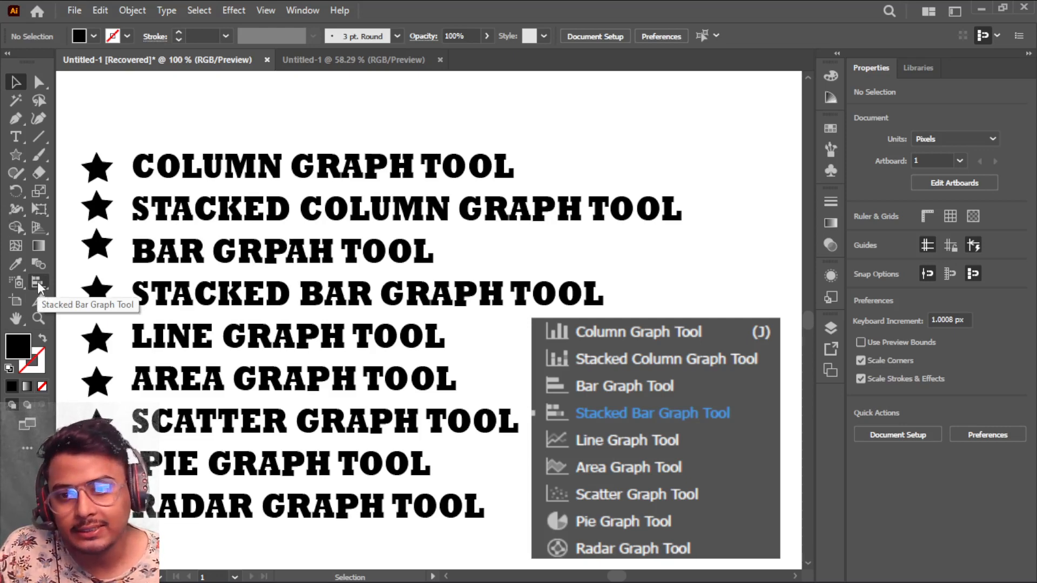
pyautogui.click(38, 283)
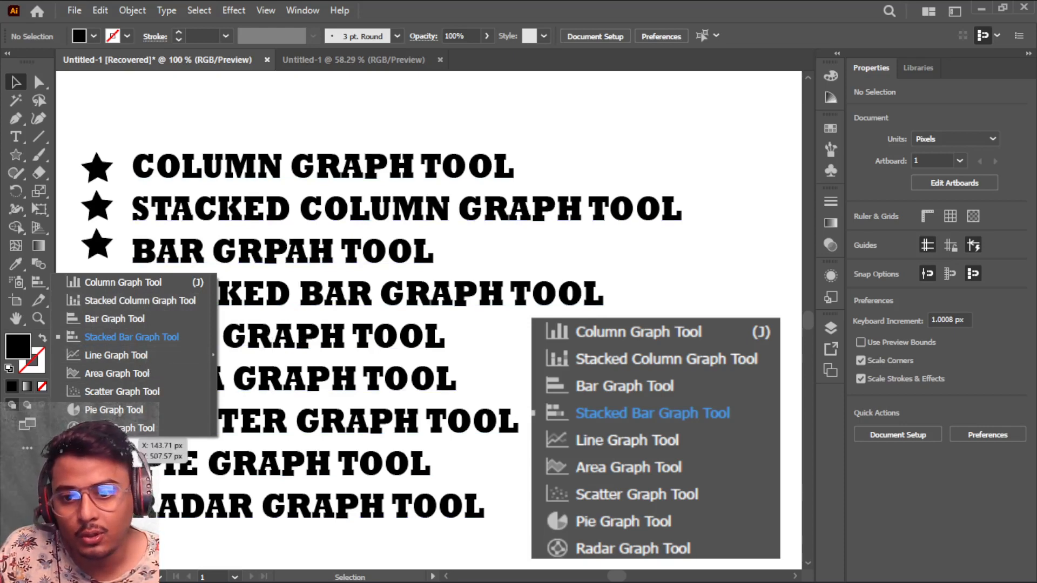
pyautogui.click(497, 345)
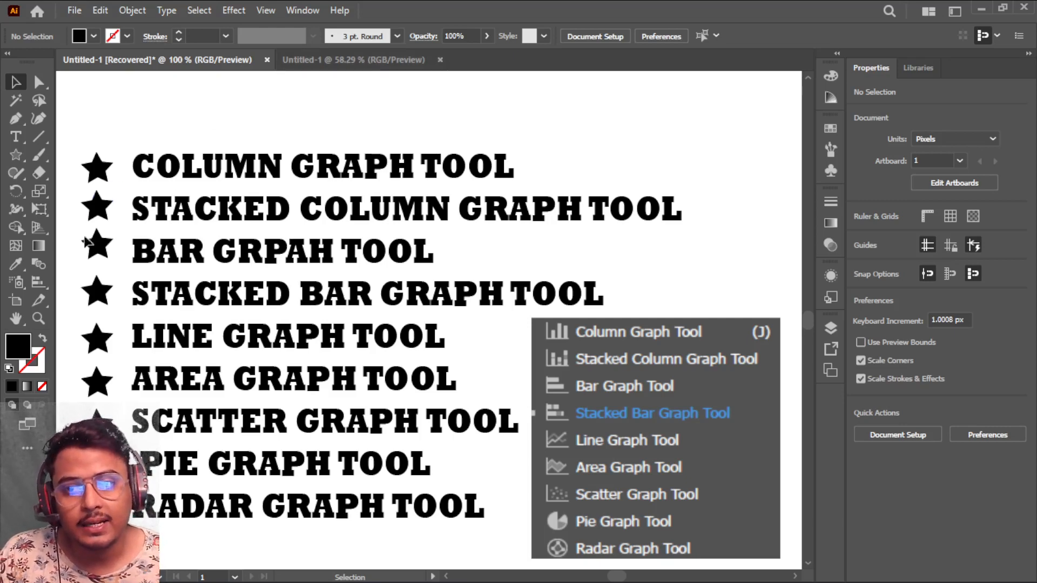
# Switch to the blank Untitled-1 document and draw a column graph over the left half of its artboard with the Column Graph tool
pyautogui.click(367, 60)
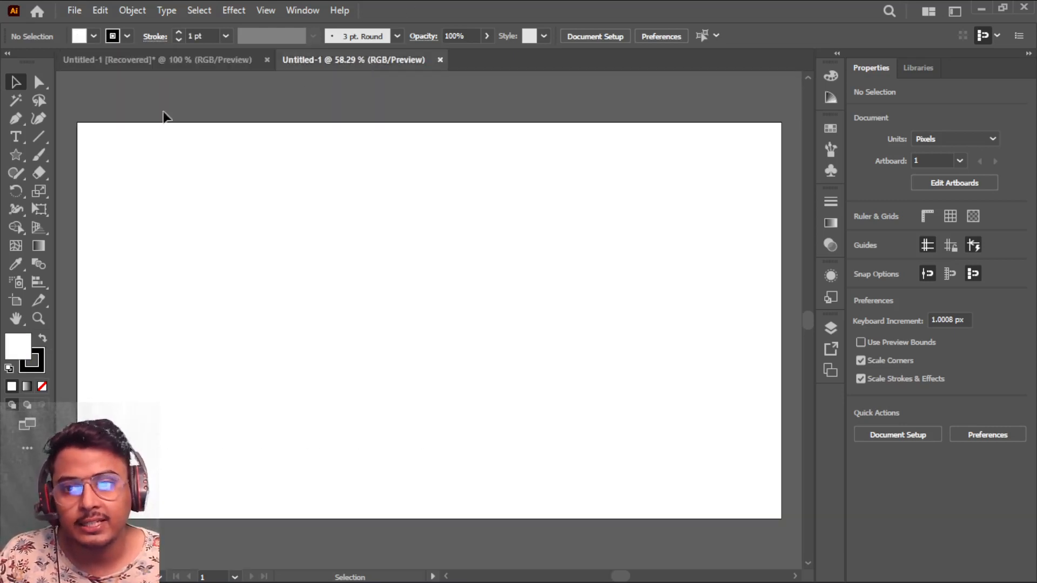
pyautogui.hotkey('ctrl', '=')
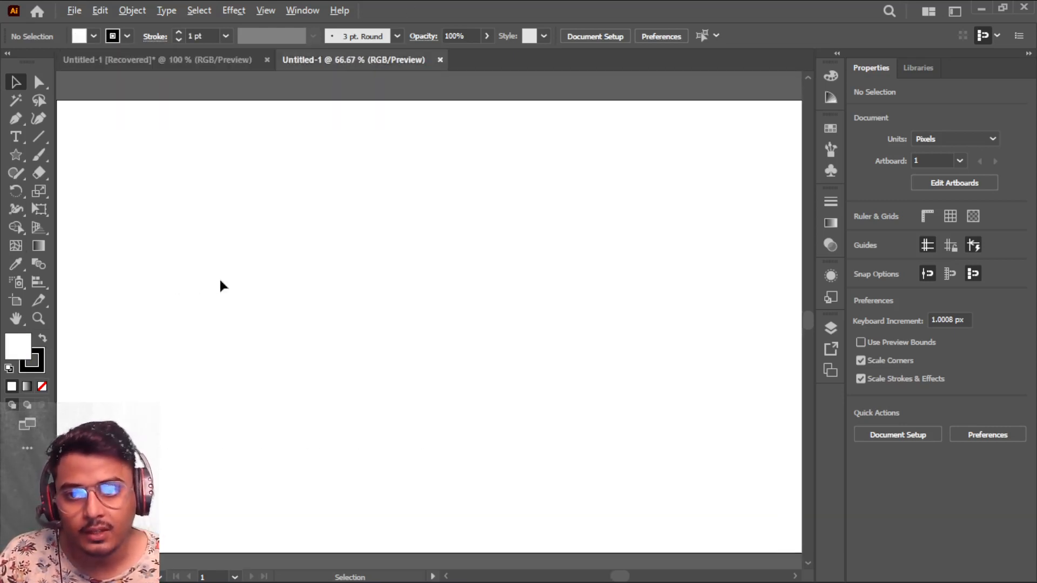
pyautogui.click(41, 286)
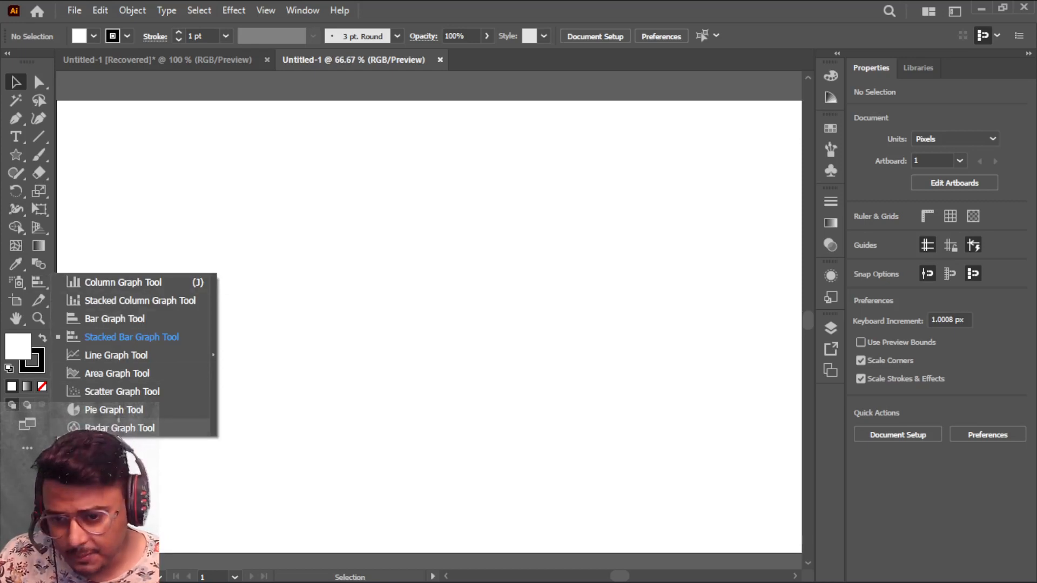
pyautogui.click(118, 281)
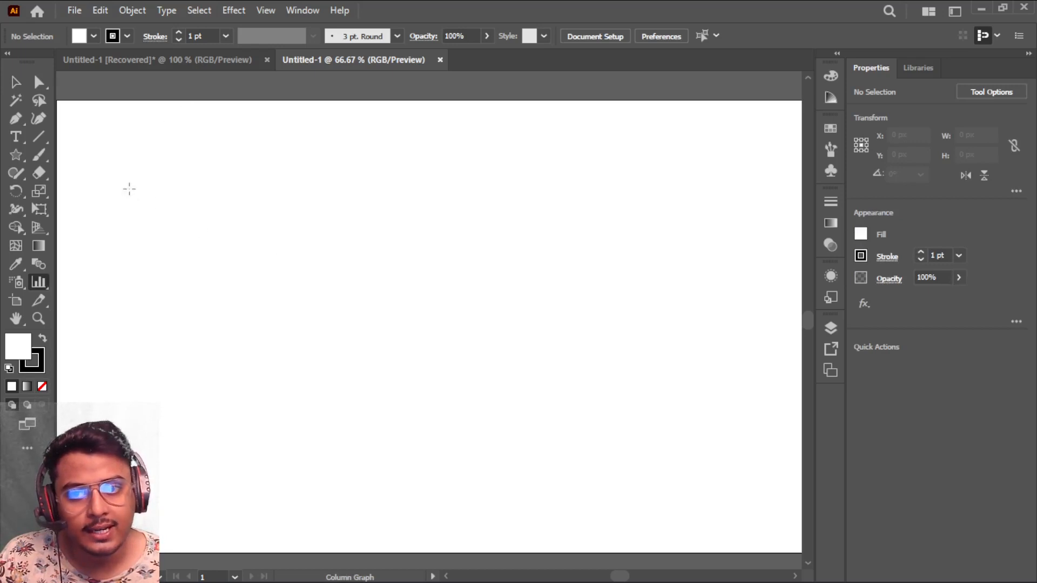
pyautogui.moveTo(113, 178); pyautogui.dragTo(425, 492)
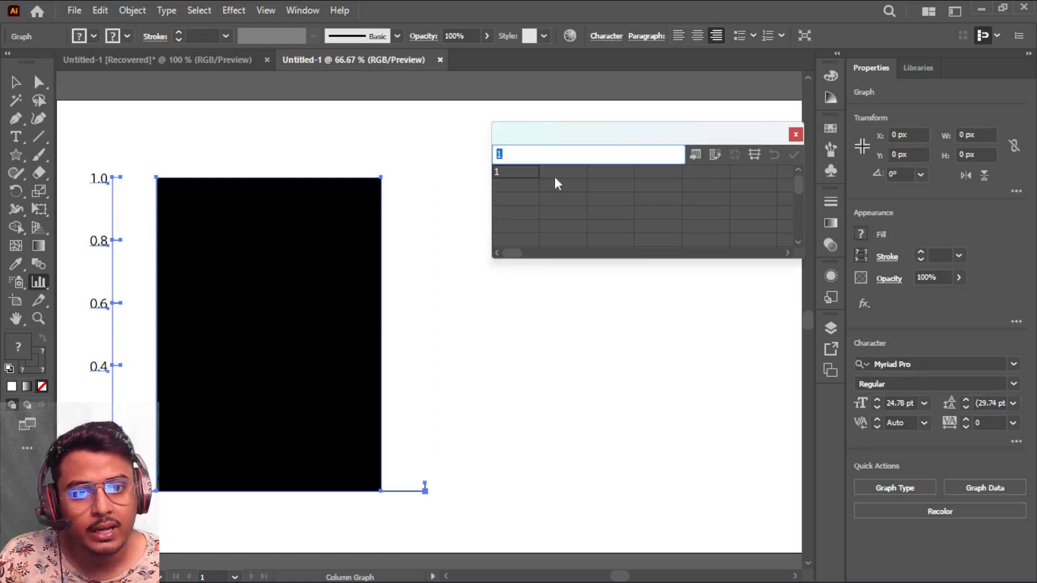
# Fill the first column of the graph data with the heading "name" followed by four people's first names, one per row
pyautogui.moveTo(609, 143); pyautogui.dragTo(559, 144)
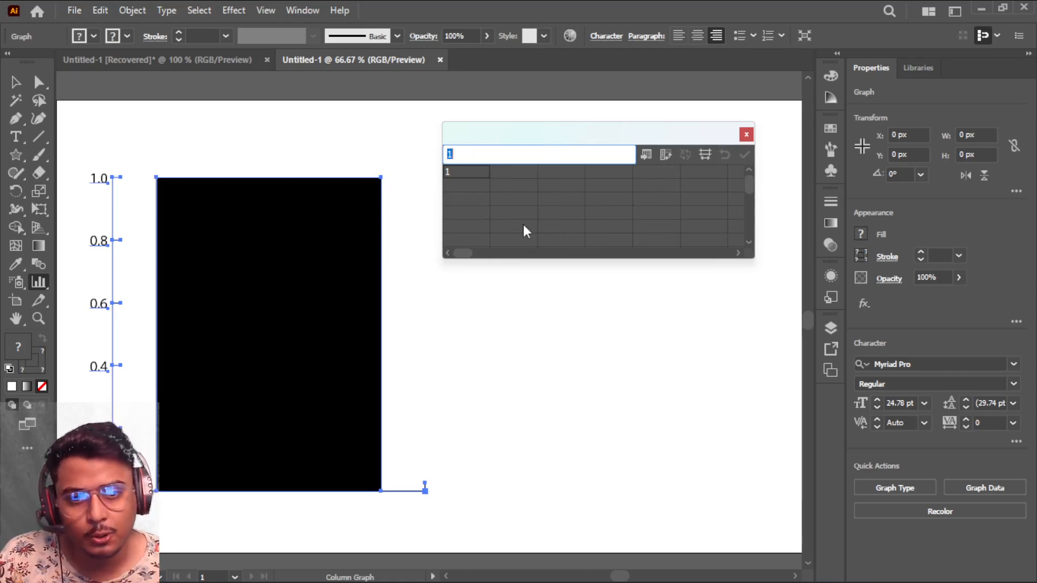
pyautogui.click(479, 153)
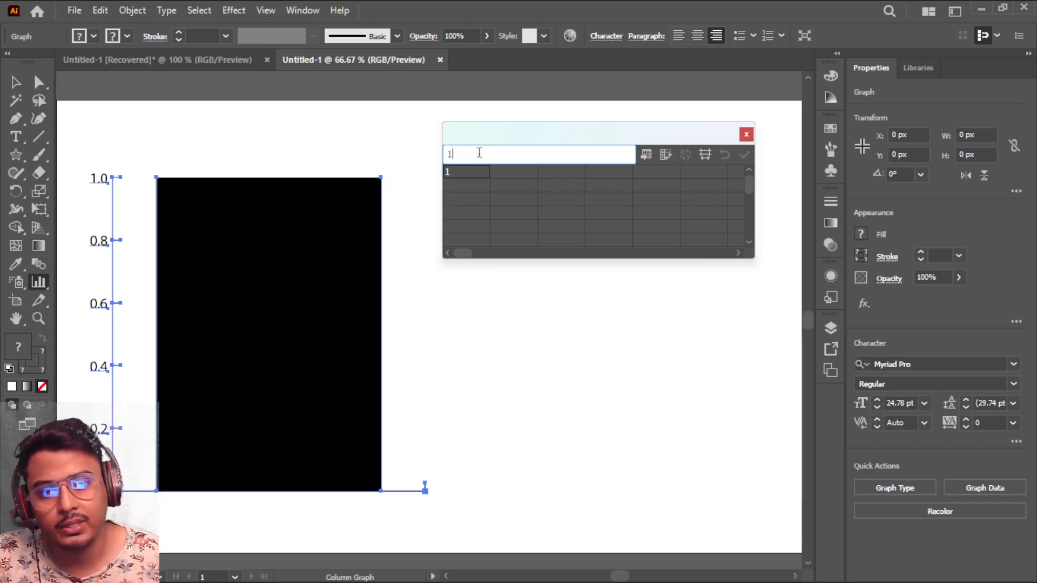
pyautogui.press('BackSpace')
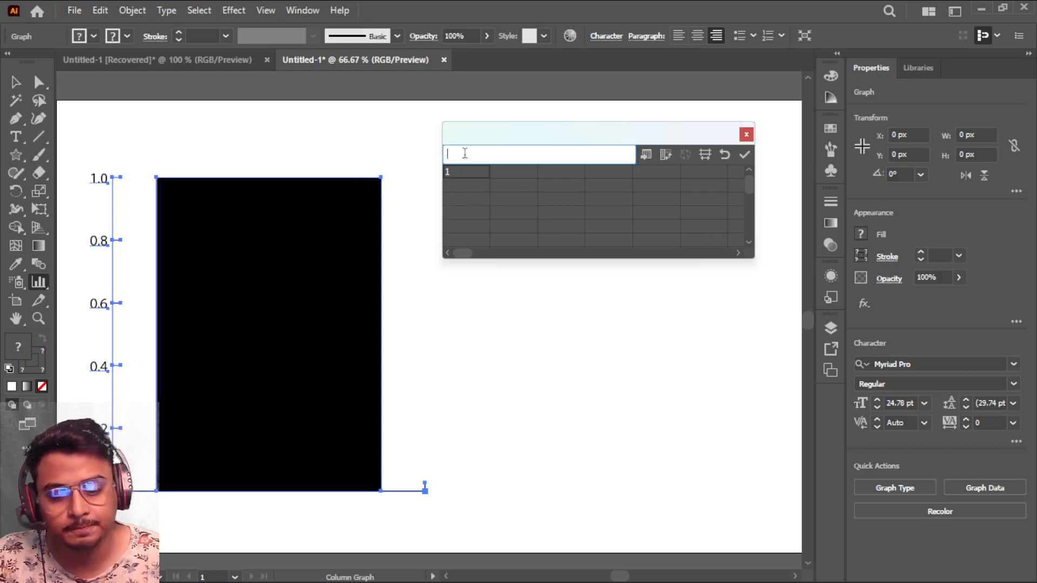
pyautogui.write('name')
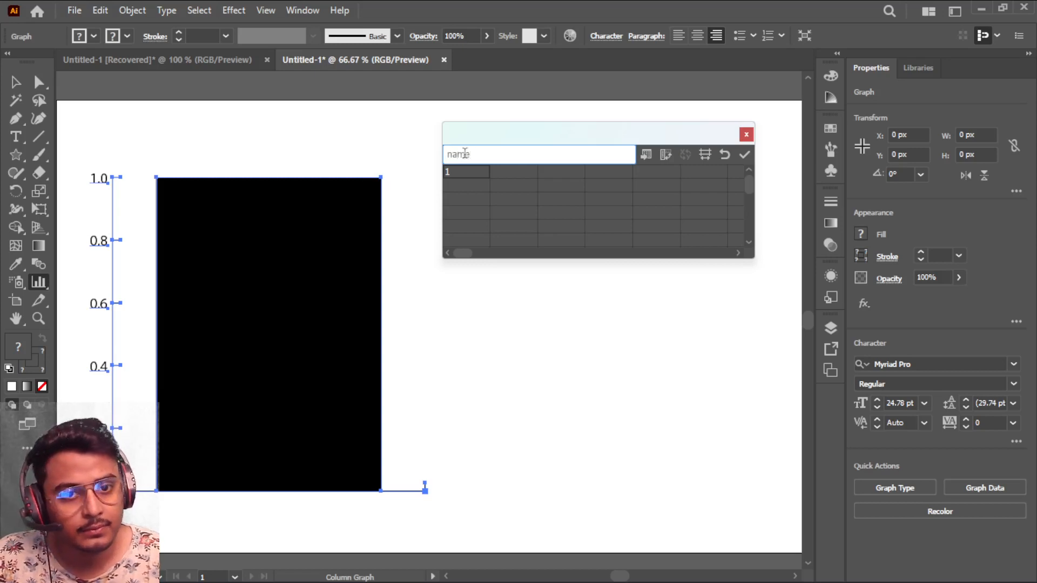
pyautogui.press('Return')
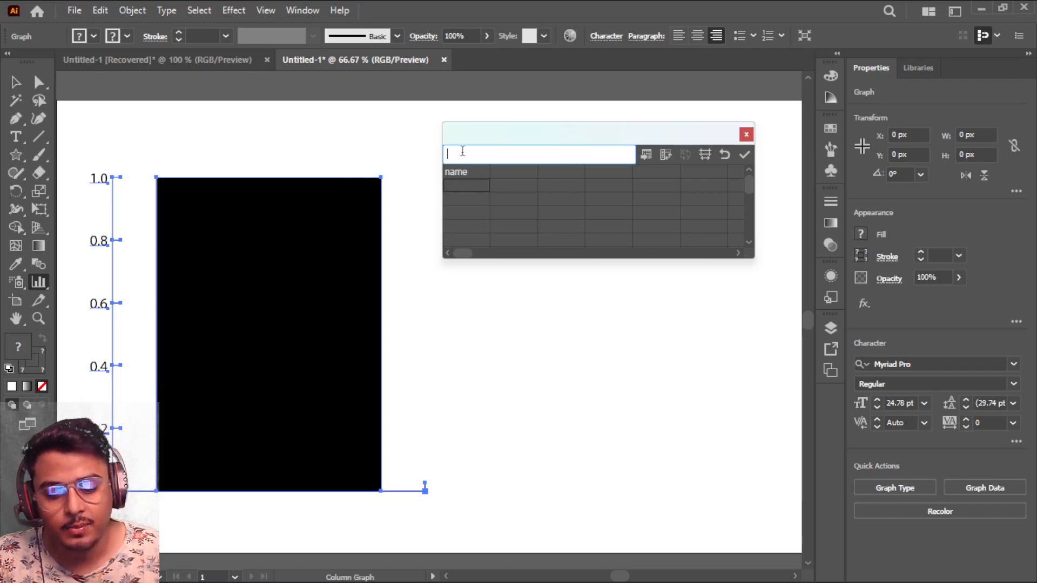
pyautogui.write('ram')
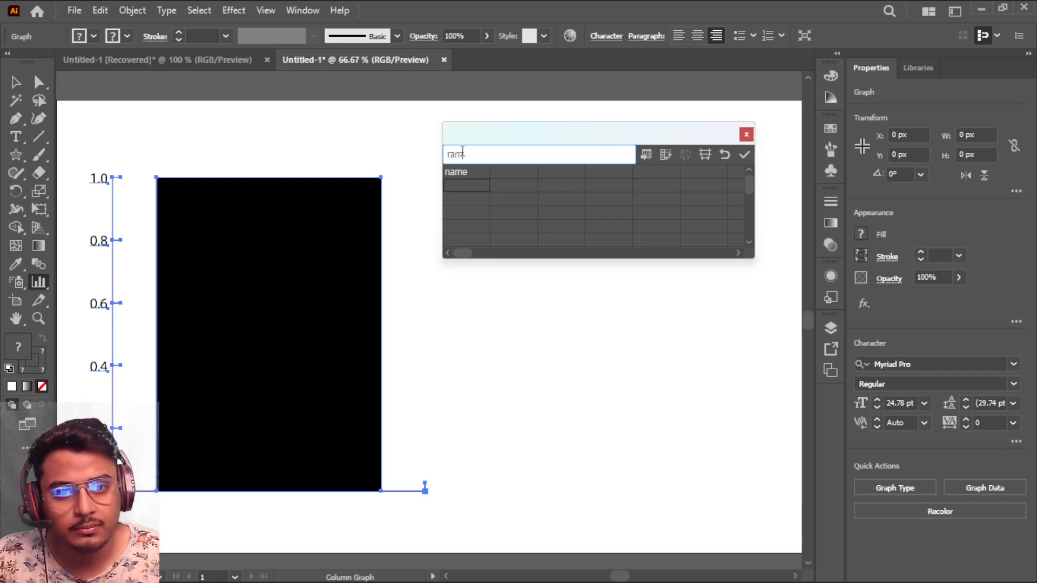
pyautogui.press('Return')
pyautogui.write('shyam')
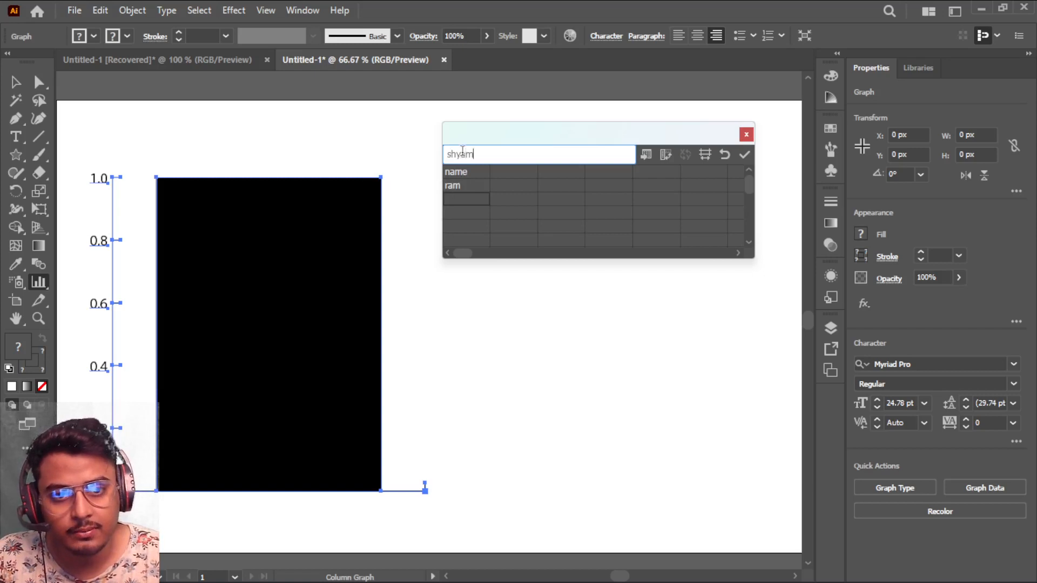
pyautogui.press('Return')
pyautogui.write('k')
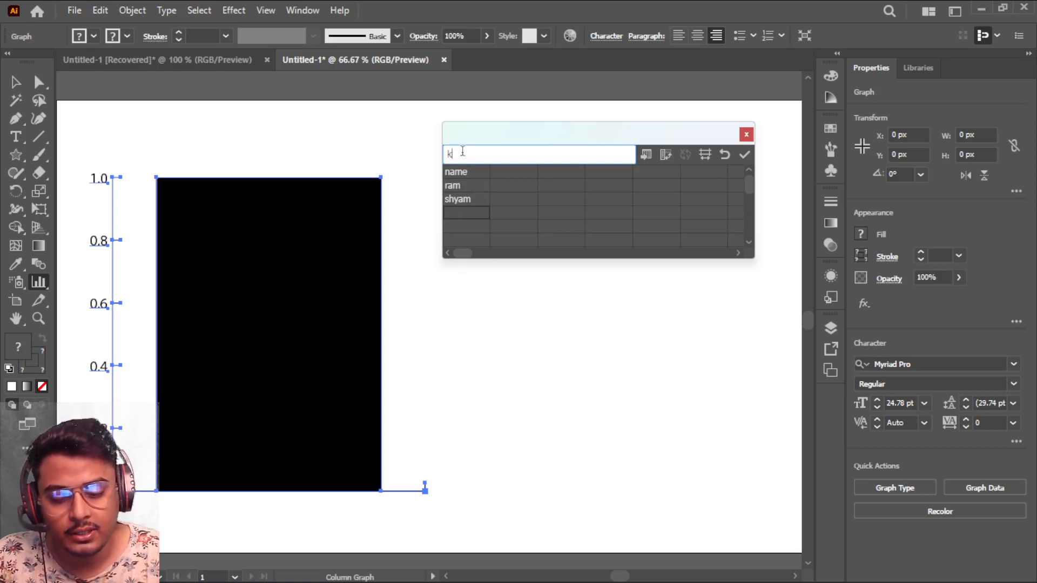
pyautogui.write('apil')
pyautogui.press('Return')
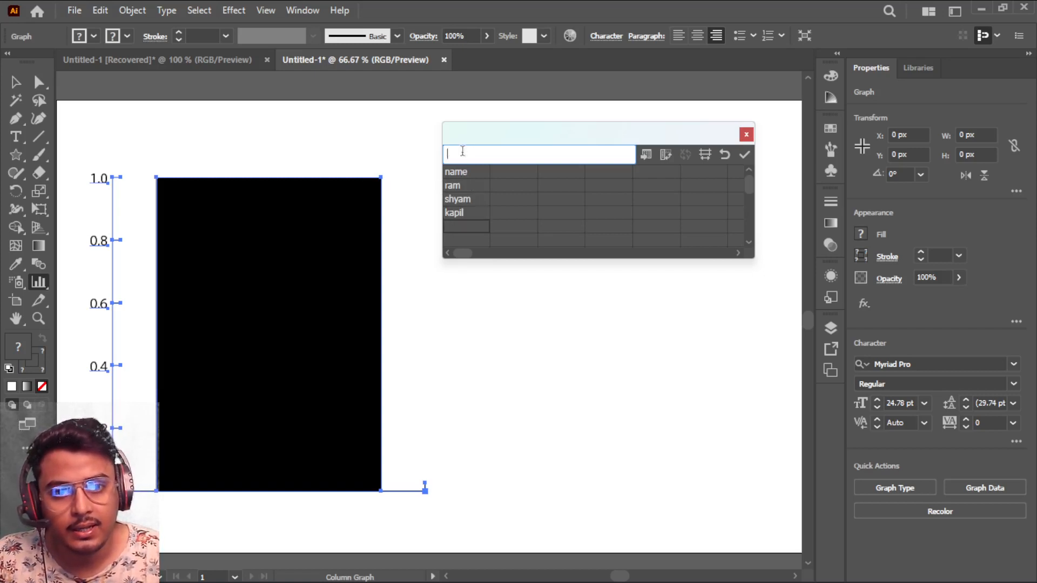
pyautogui.write('sohan')
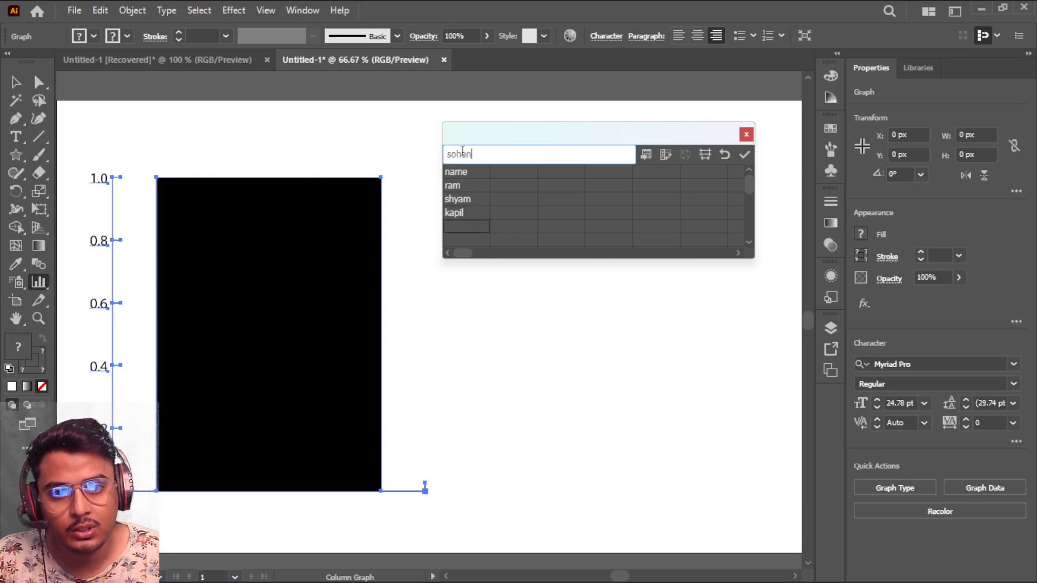
pyautogui.press('Return')
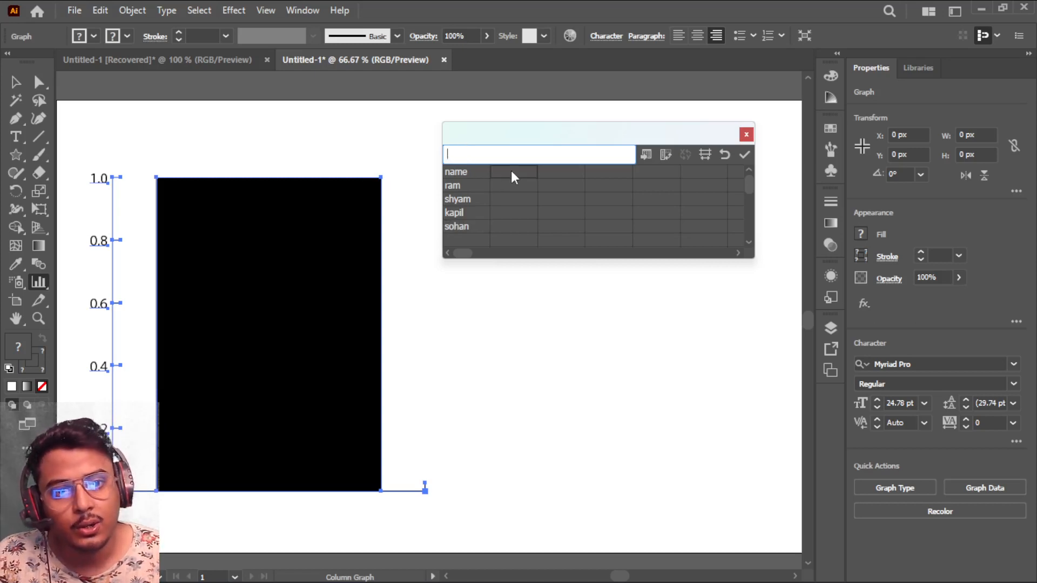
# Add the column headings "hindi", "english" and "maths" after the name heading in the graph data's first row
pyautogui.click(508, 171)
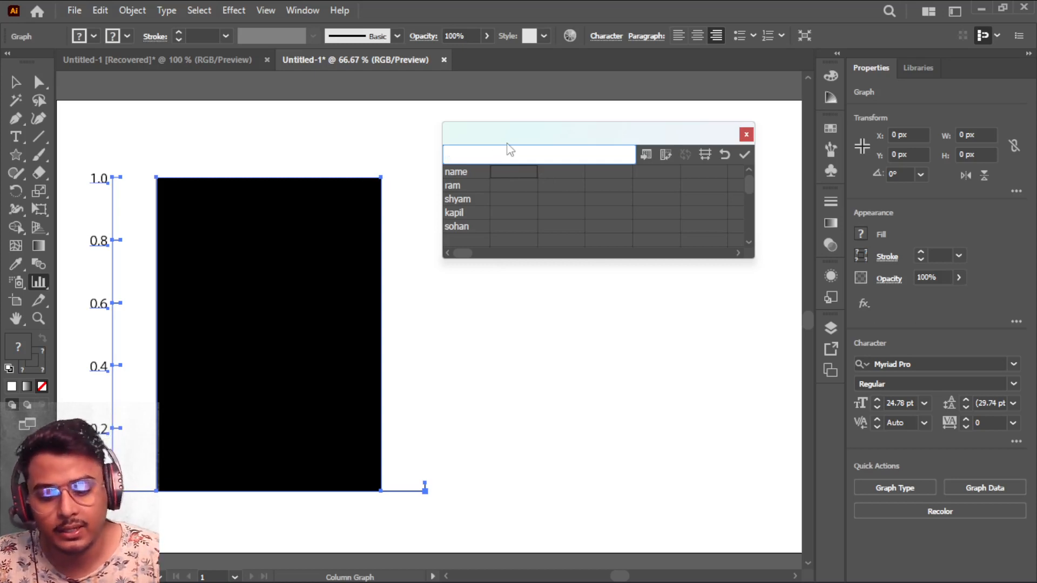
pyautogui.write('hindi')
pyautogui.press('Return')
pyautogui.write('e')
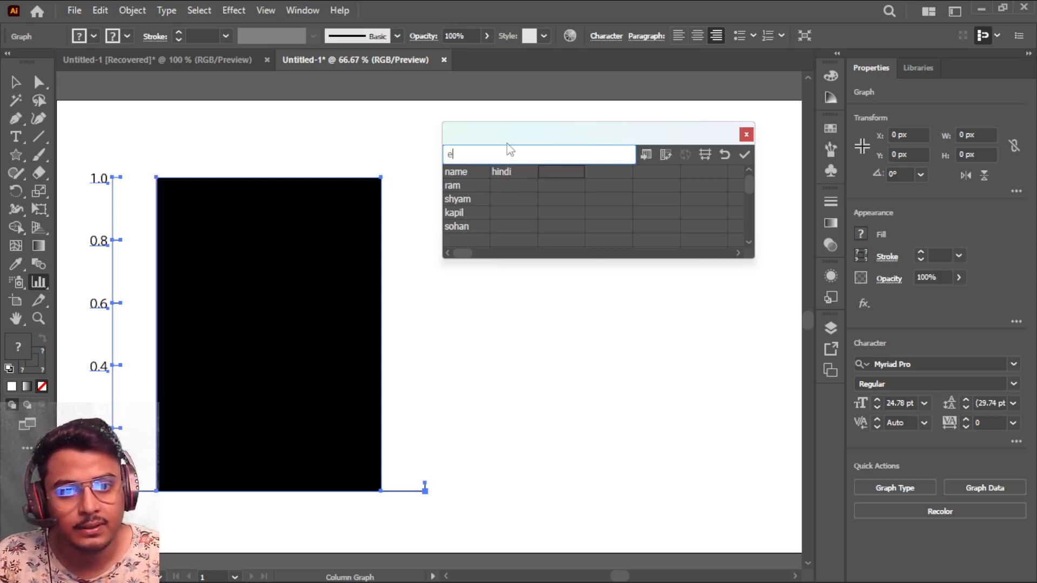
pyautogui.write('nglish')
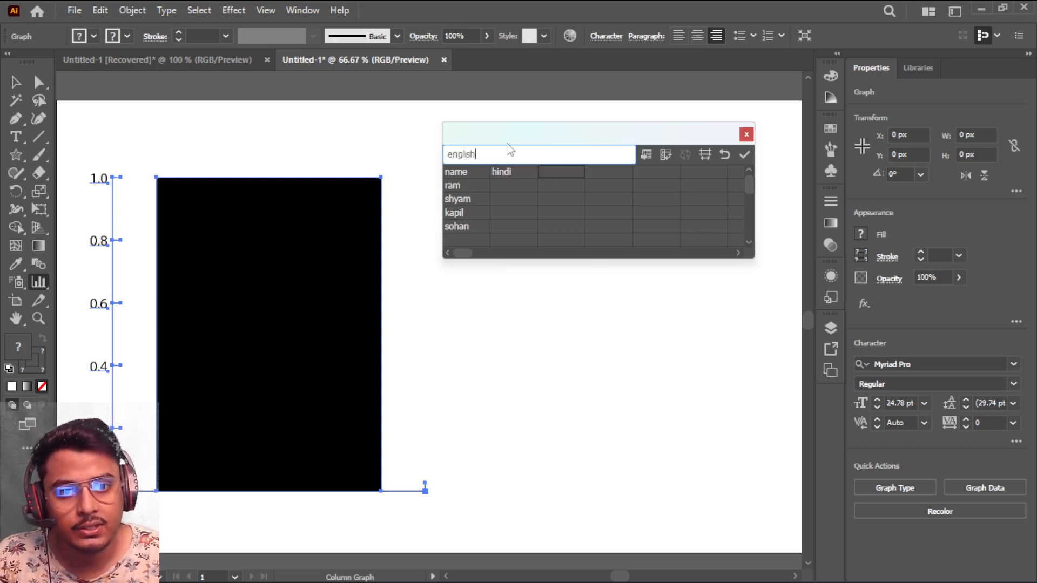
pyautogui.press('Return')
pyautogui.write('maths')
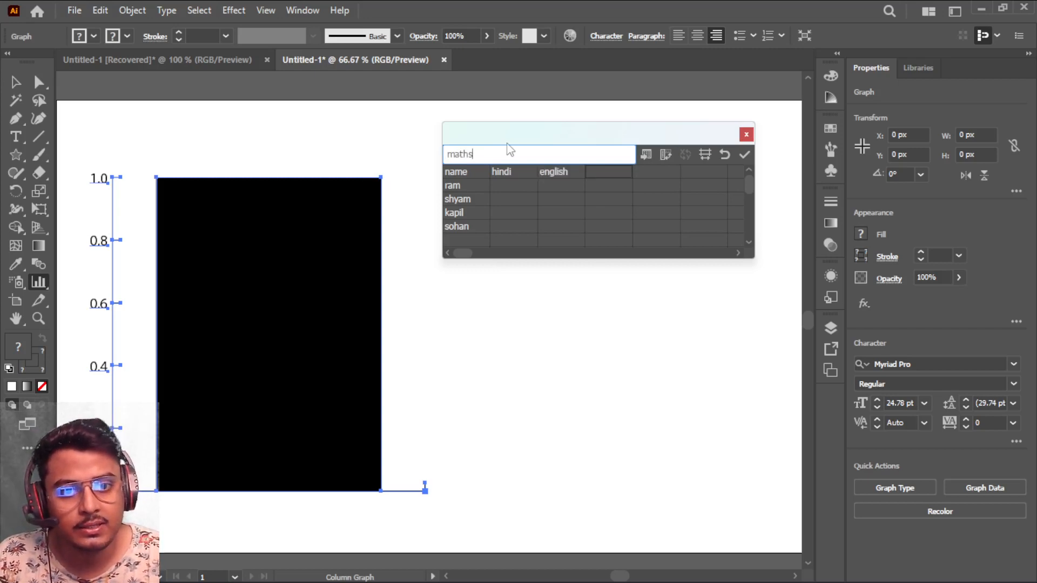
pyautogui.press('Return')
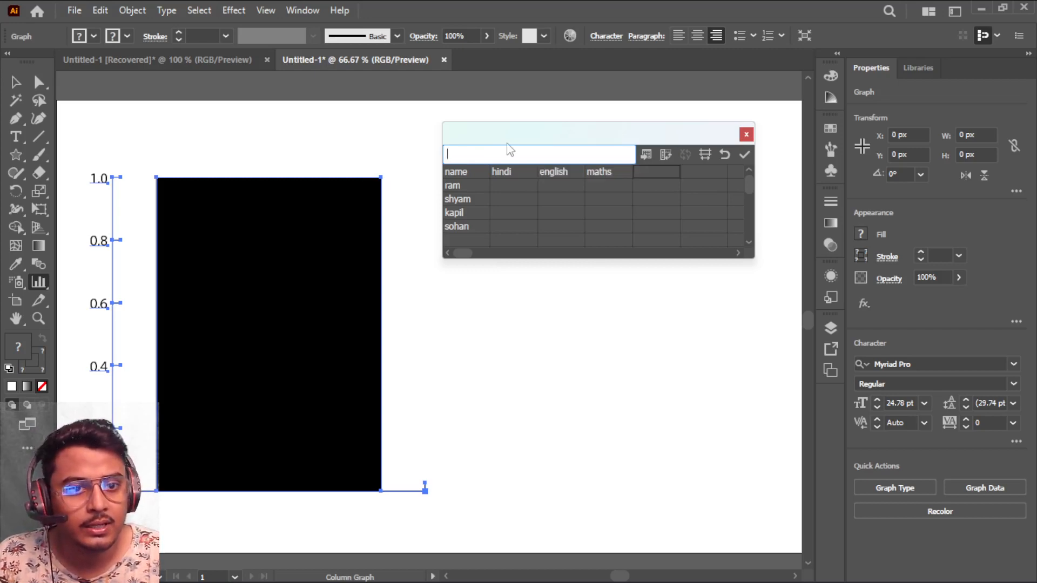
pyautogui.write('scie')
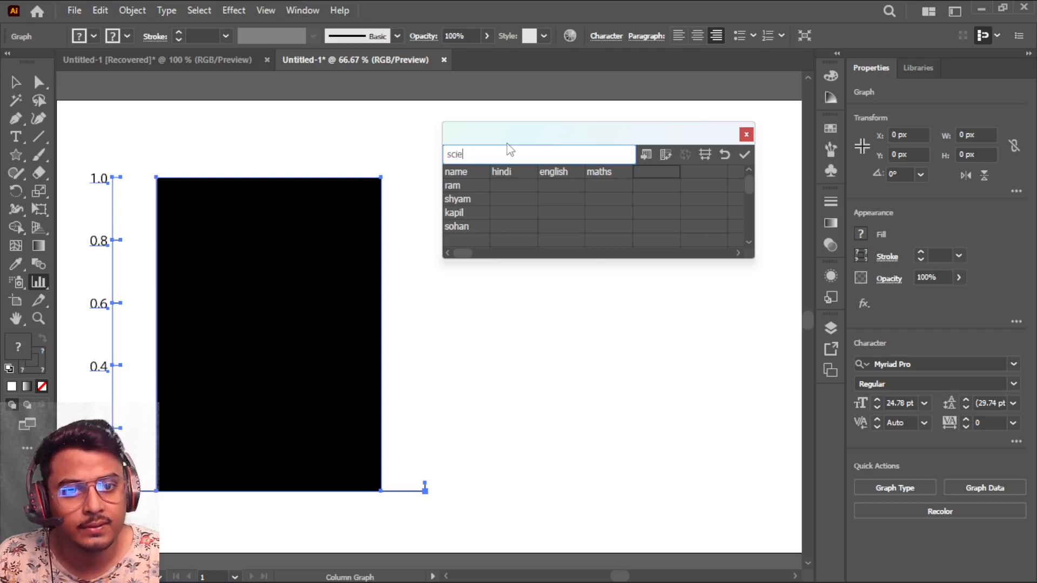
pyautogui.press('BackSpace')
pyautogui.press('BackSpace')
pyautogui.press('BackSpace')
pyautogui.press('BackSpace')
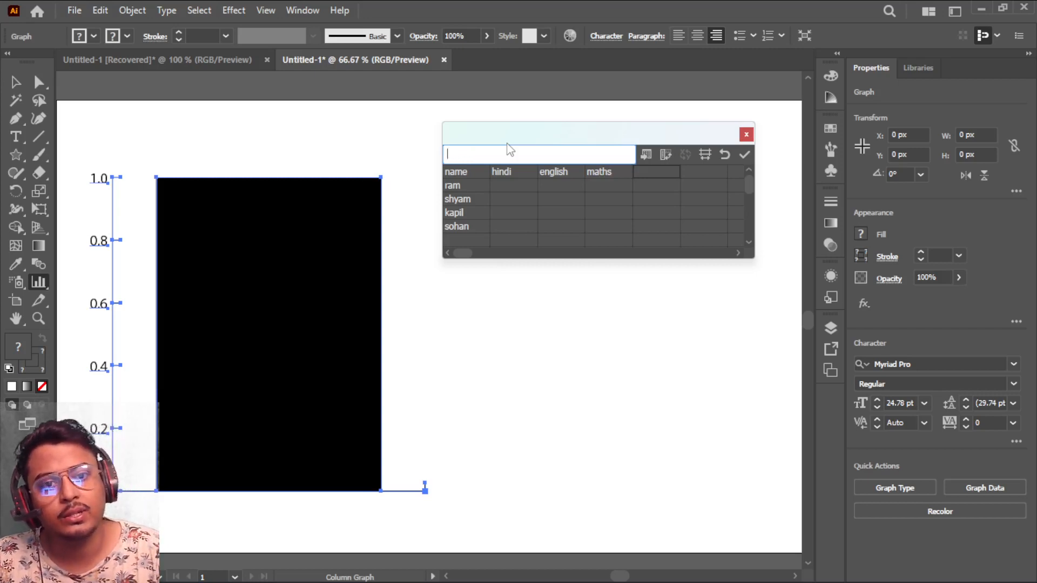
# Enter the hindi marks 78, 96, 45 and 85 for the four people, from the first name to the last
pyautogui.click(514, 186)
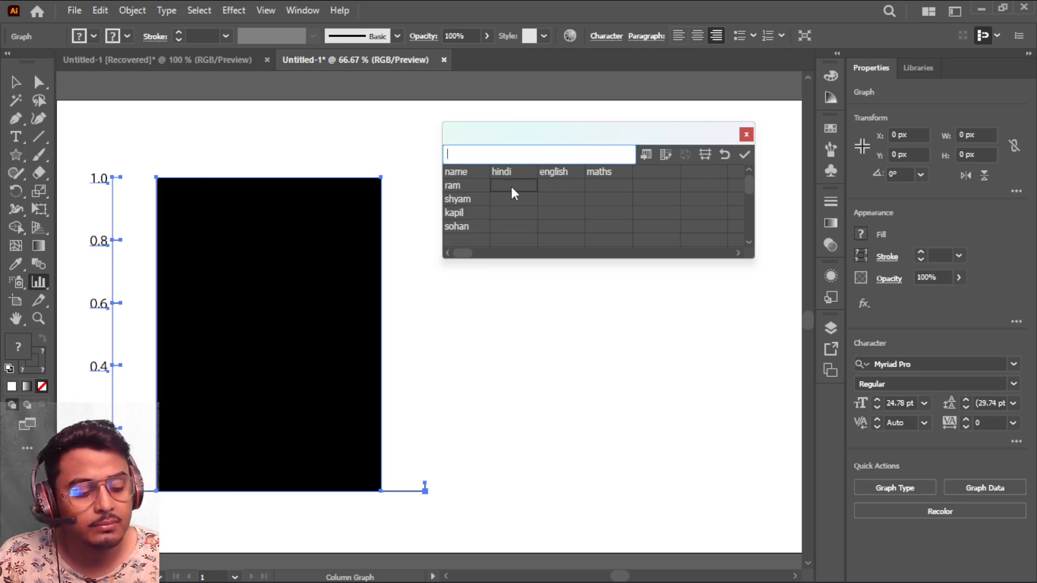
pyautogui.write('78')
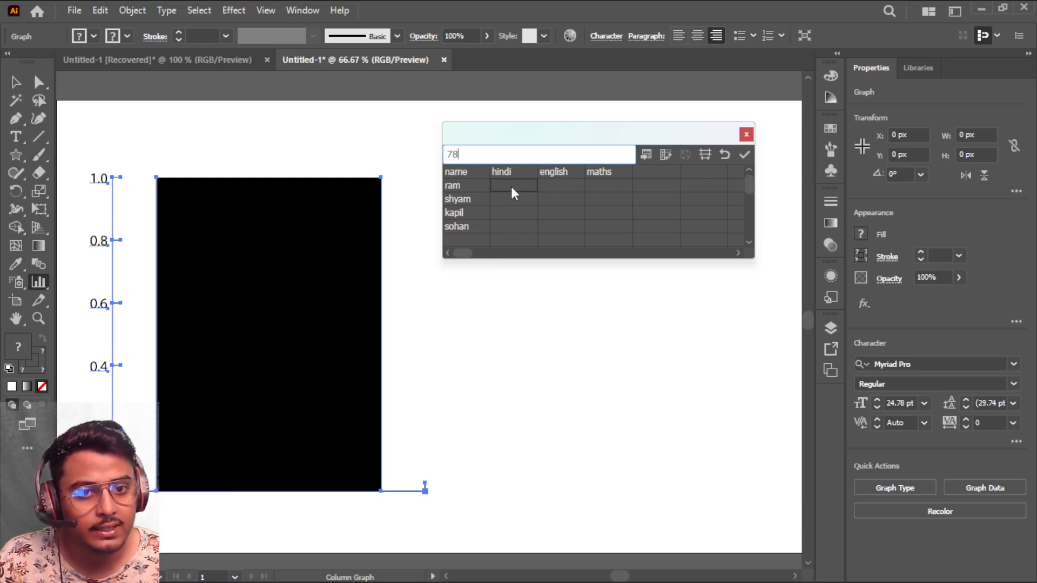
pyautogui.press('Return')
pyautogui.write('96')
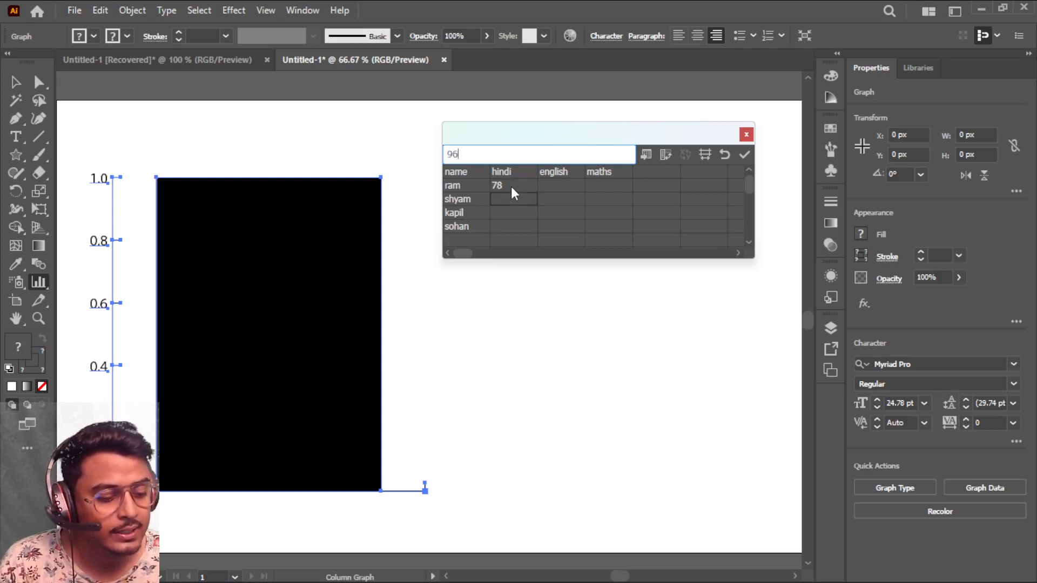
pyautogui.press('Return')
pyautogui.write('45')
pyautogui.press('Return')
pyautogui.write('85')
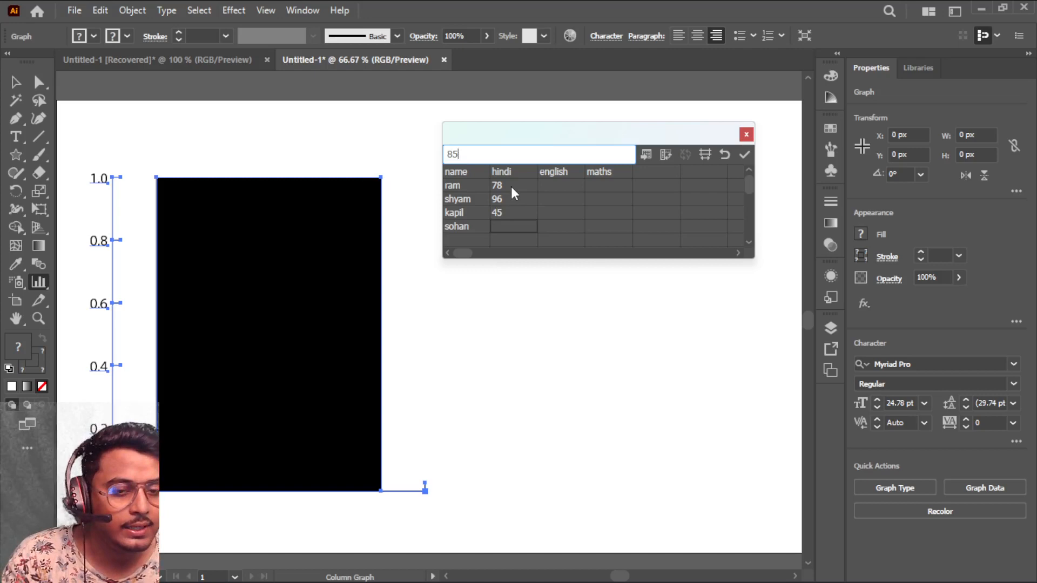
pyautogui.press('Tab')
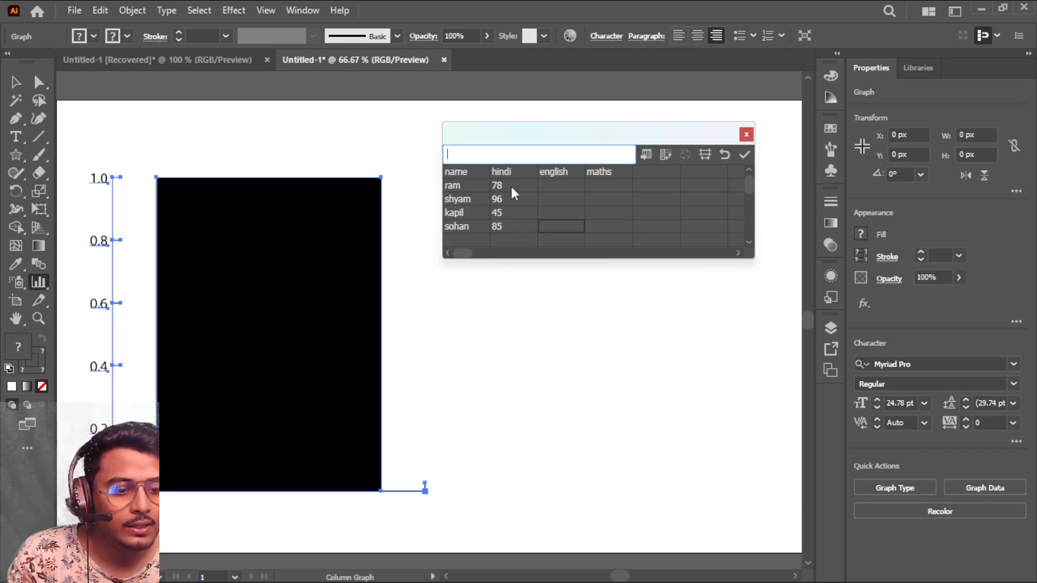
# Enter the english marks 74, 36, 74 and 85 for the four people, listed from the first name to the last
pyautogui.write('85')
pyautogui.press('Up')
pyautogui.write('74')
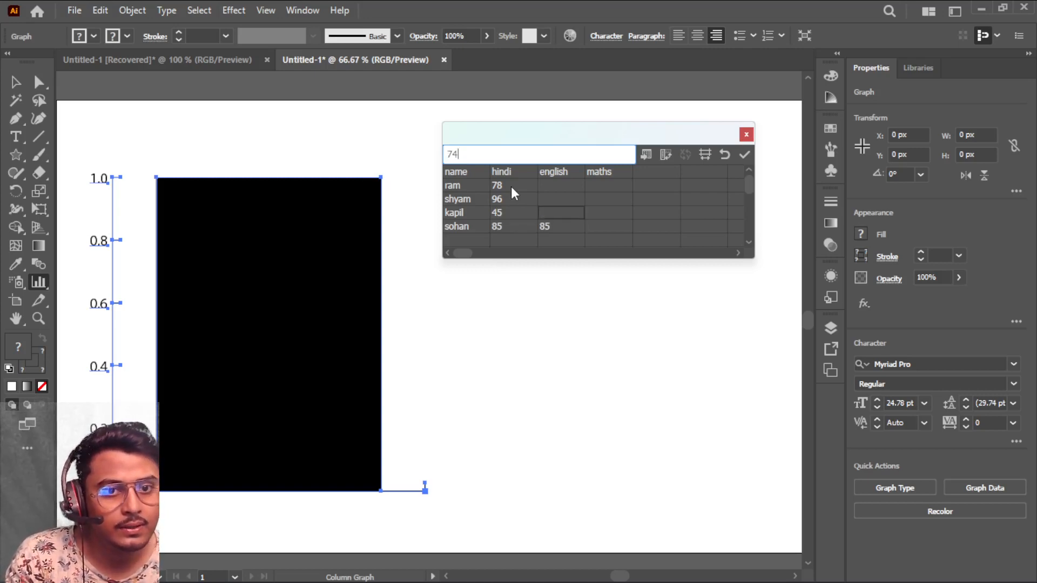
pyautogui.press('Up')
pyautogui.write('36')
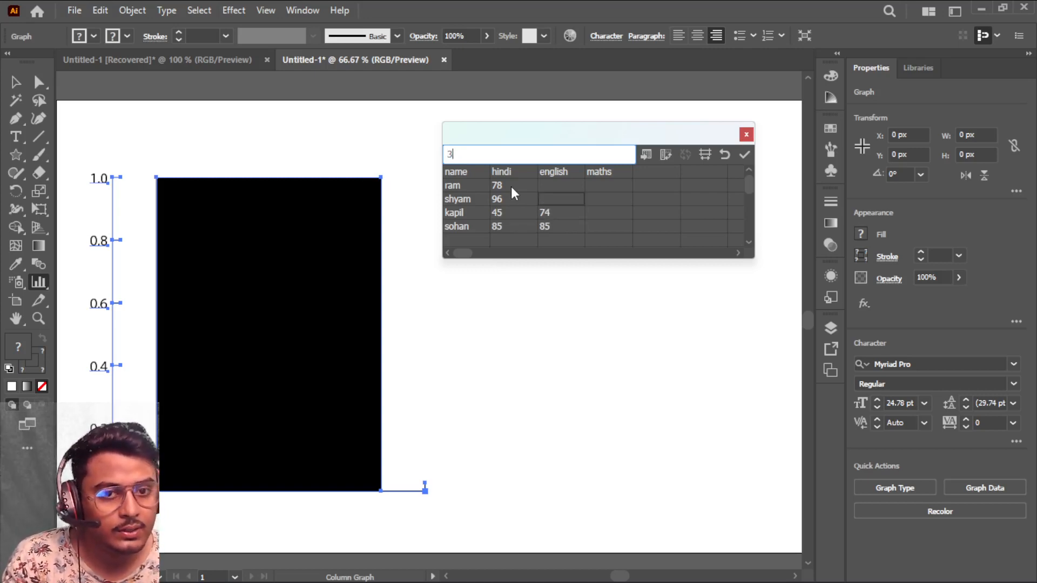
pyautogui.press('Up')
pyautogui.write('74')
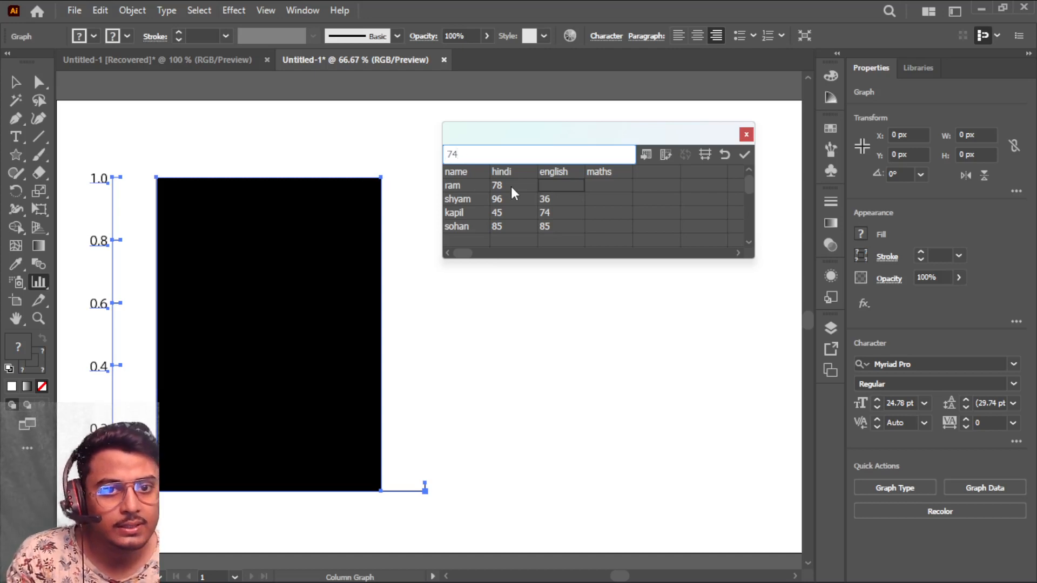
pyautogui.press('Tab')
# Enter the maths marks 74, 45, 85 and 74 for the four people, from the first name to the last
pyautogui.write('93')
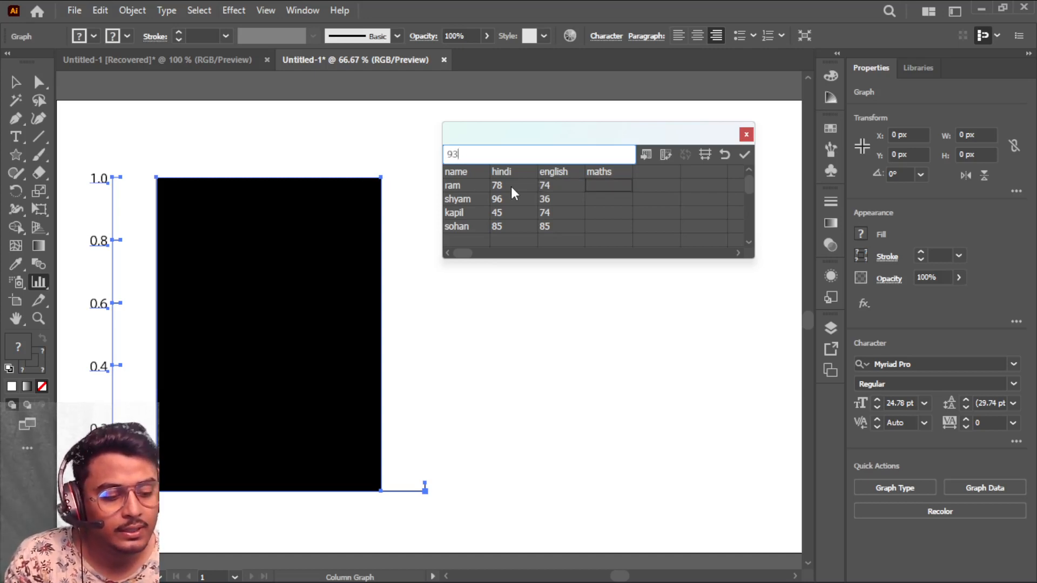
pyautogui.press('Return')
pyautogui.write('45')
pyautogui.press('Up')
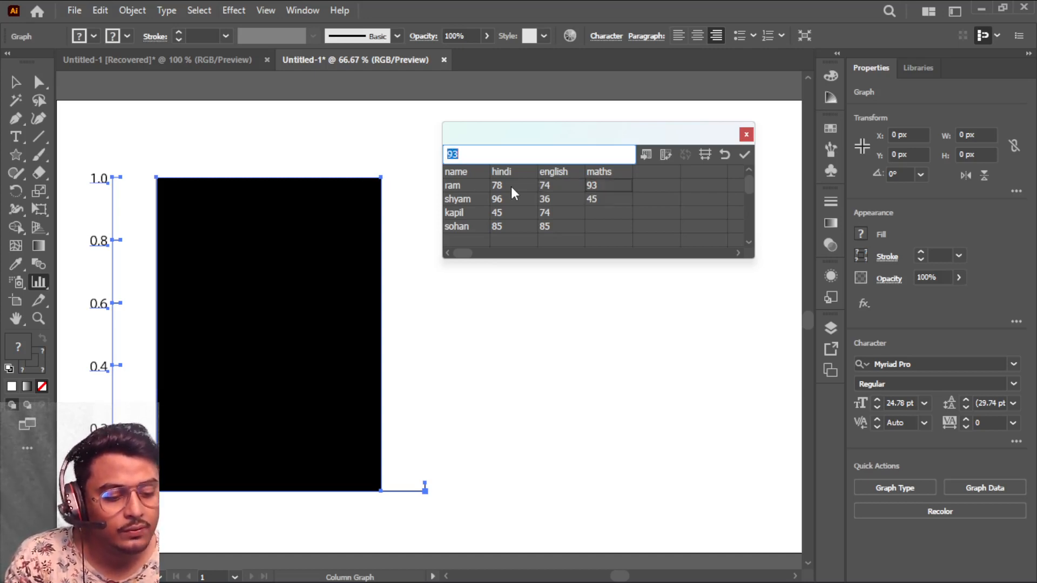
pyautogui.write('74')
pyautogui.press('Up')
pyautogui.press('Down')
pyautogui.press('Down')
pyautogui.press('Down')
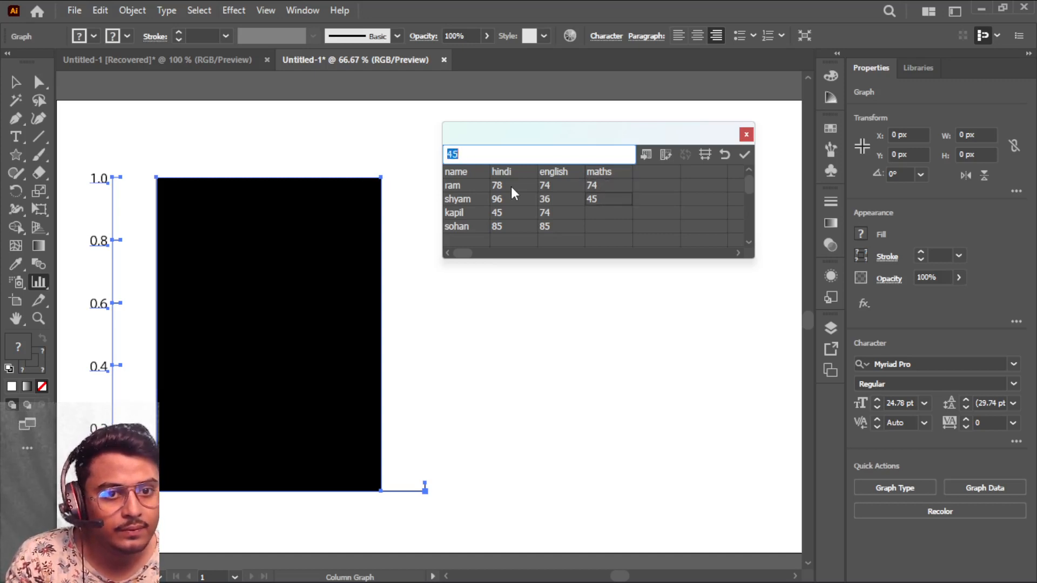
pyautogui.write('85')
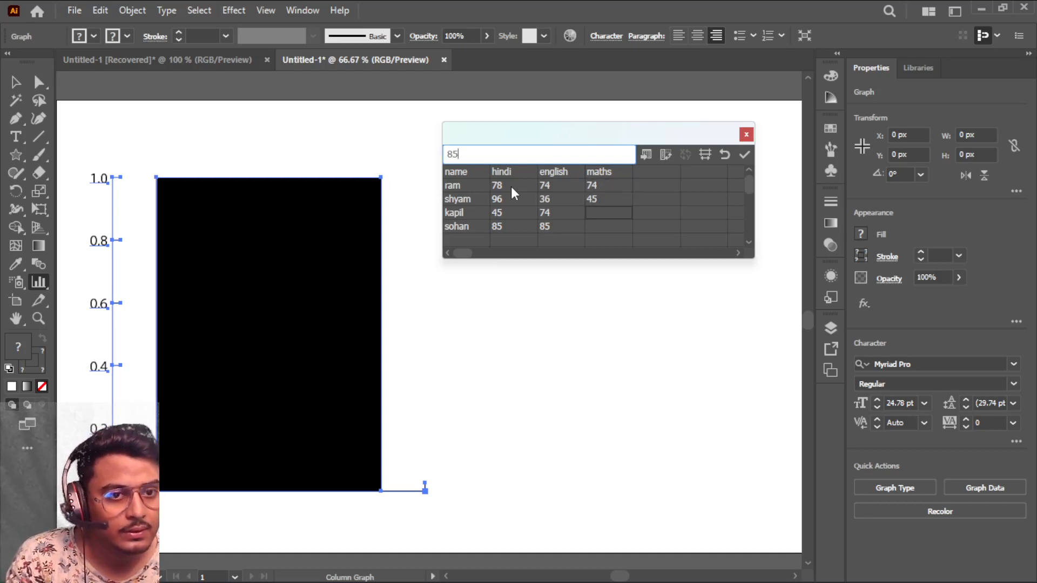
pyautogui.press('Return')
pyautogui.write('74')
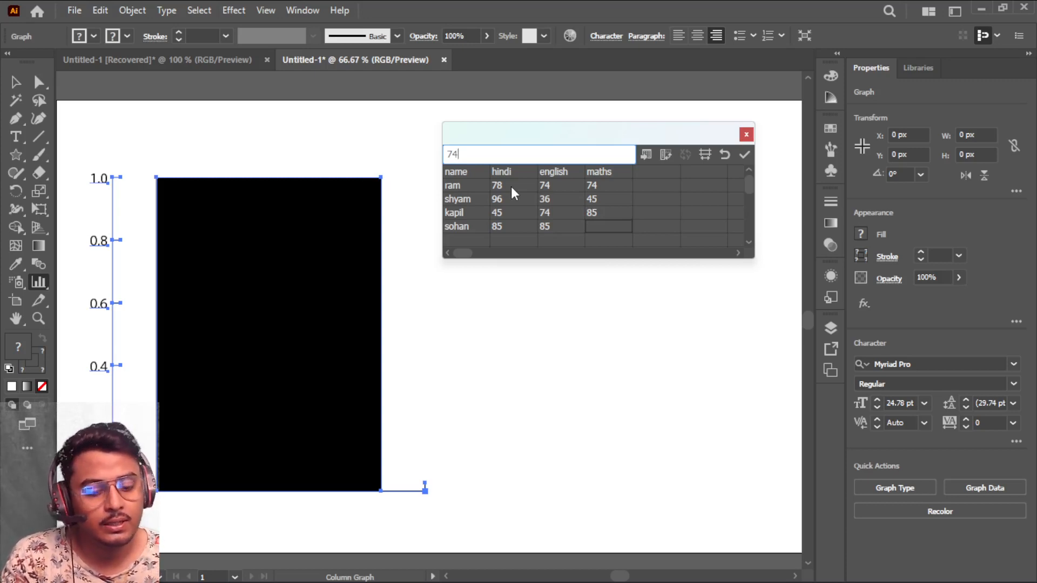
pyautogui.press('Return')
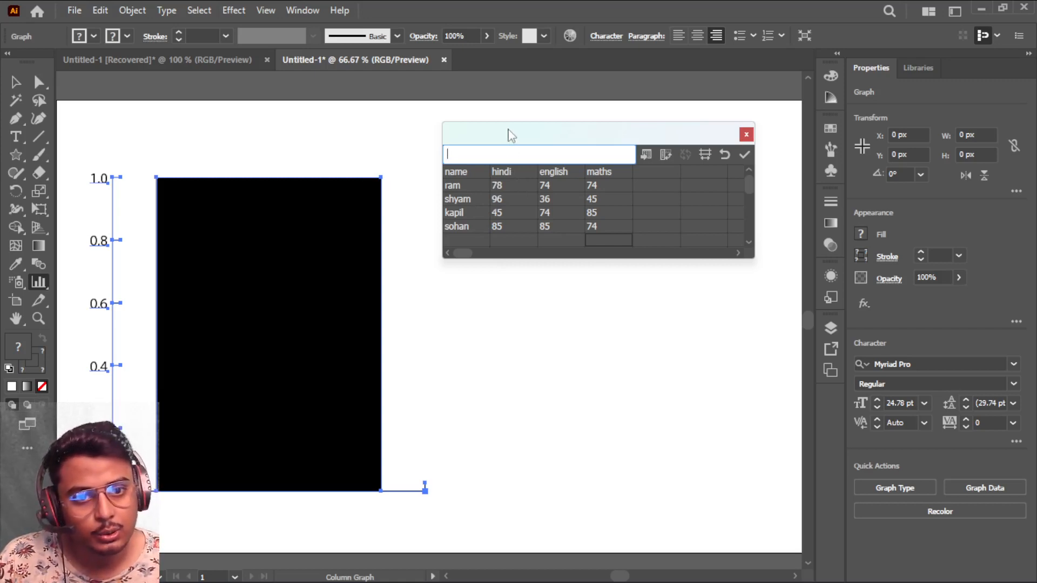
# Apply the entered data to the column graph and move the graph data window clear of the legend
pyautogui.moveTo(509, 134); pyautogui.dragTo(525, 114)
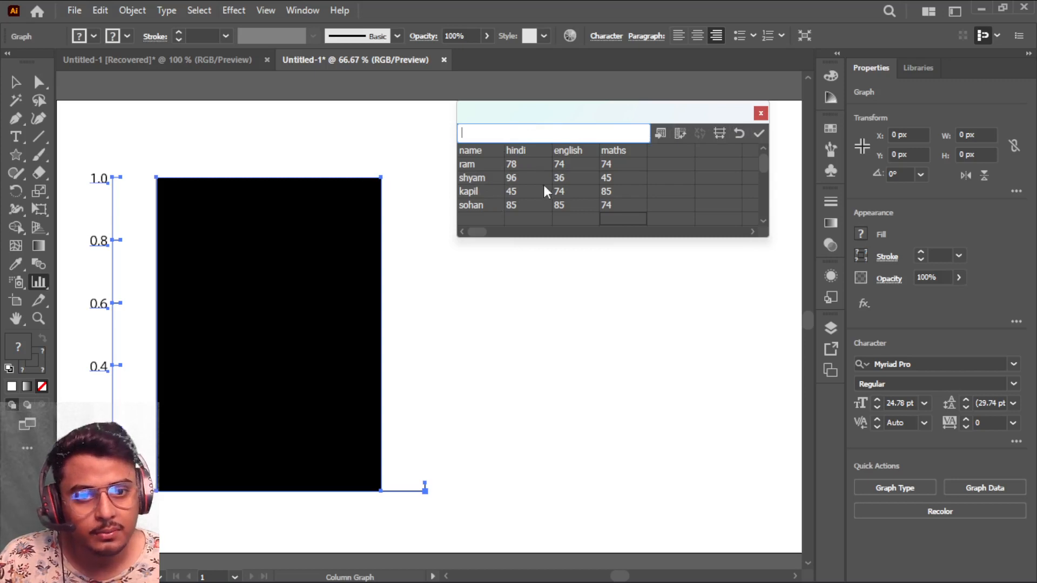
pyautogui.click(759, 135)
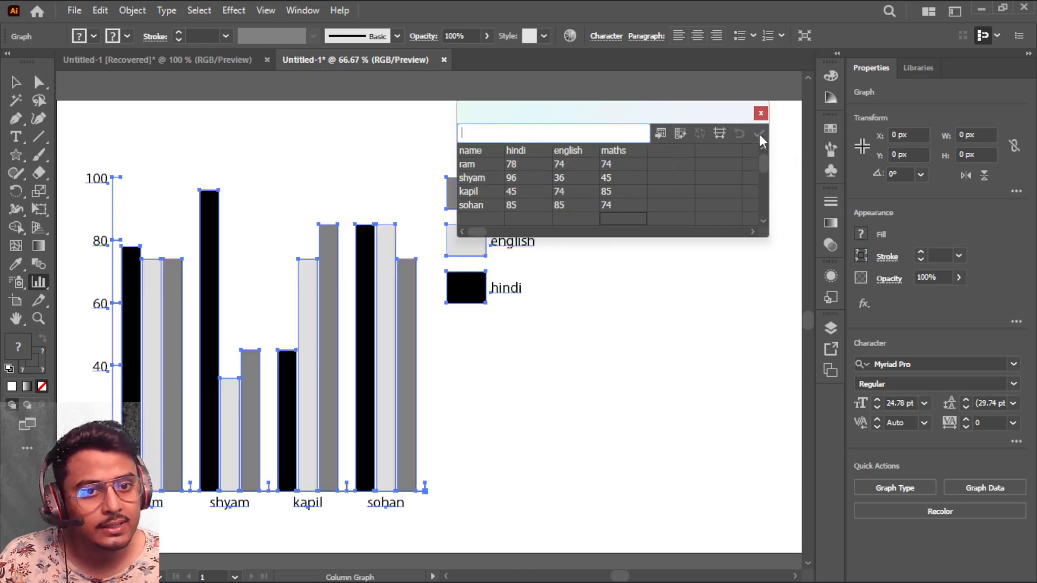
pyautogui.moveTo(582, 118); pyautogui.dragTo(678, 122)
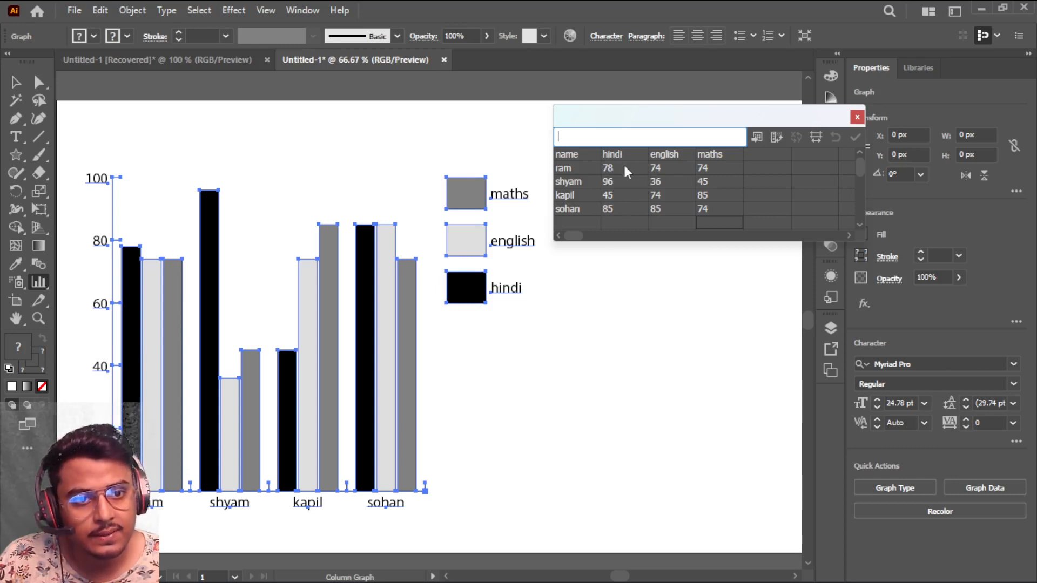
# Change the first person's maths mark to 56 and hindi mark to 96, and apply the changes to the graph
pyautogui.click(710, 168)
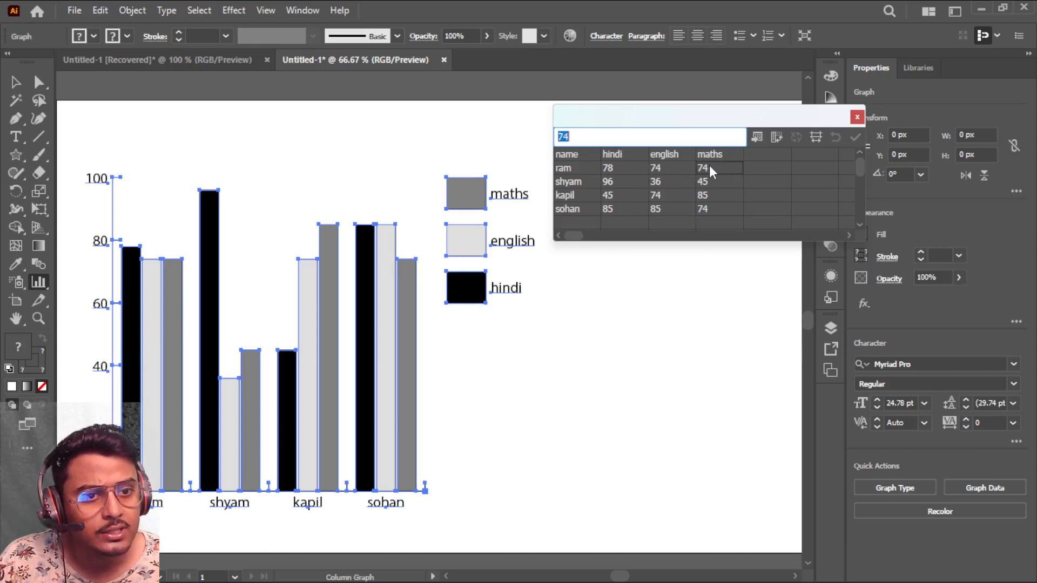
pyautogui.write('5')
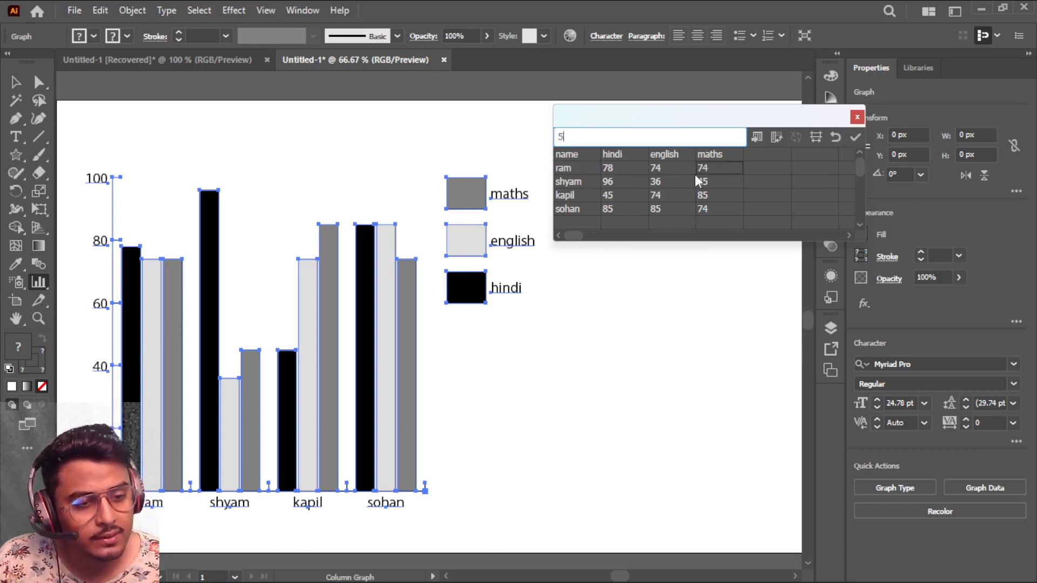
pyautogui.write('6')
pyautogui.click(625, 171)
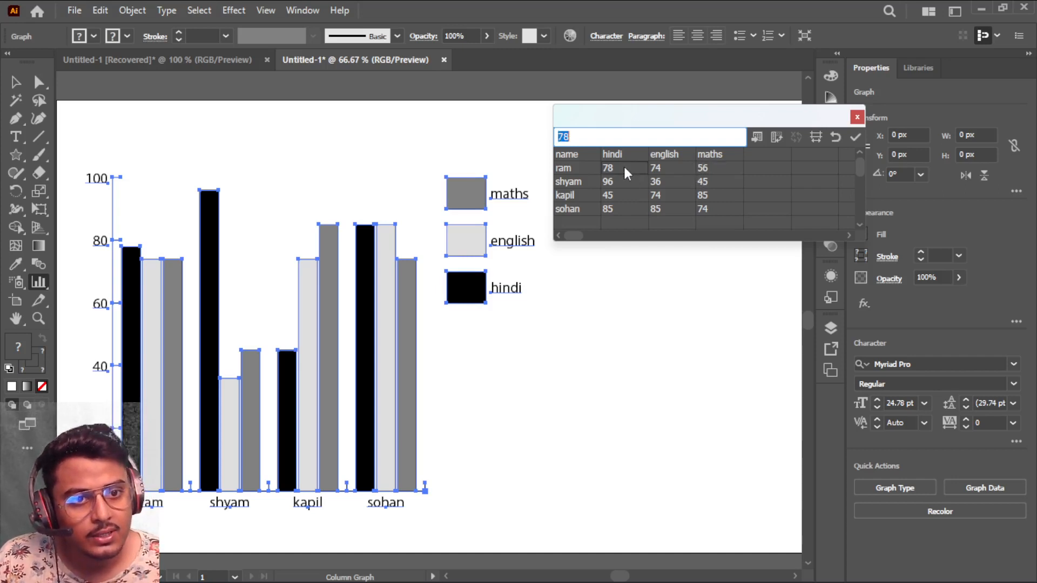
pyautogui.write('96')
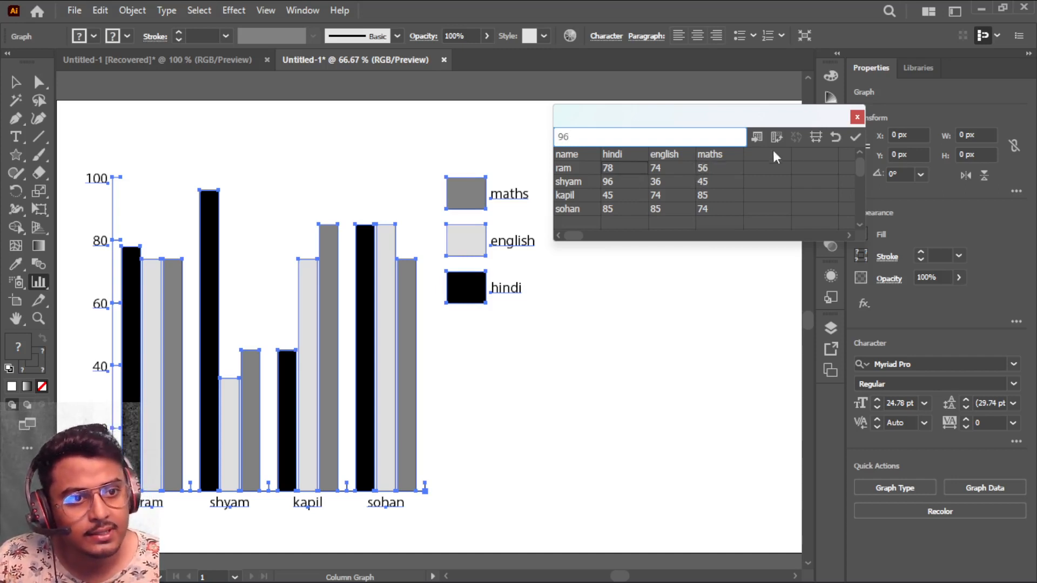
pyautogui.click(855, 137)
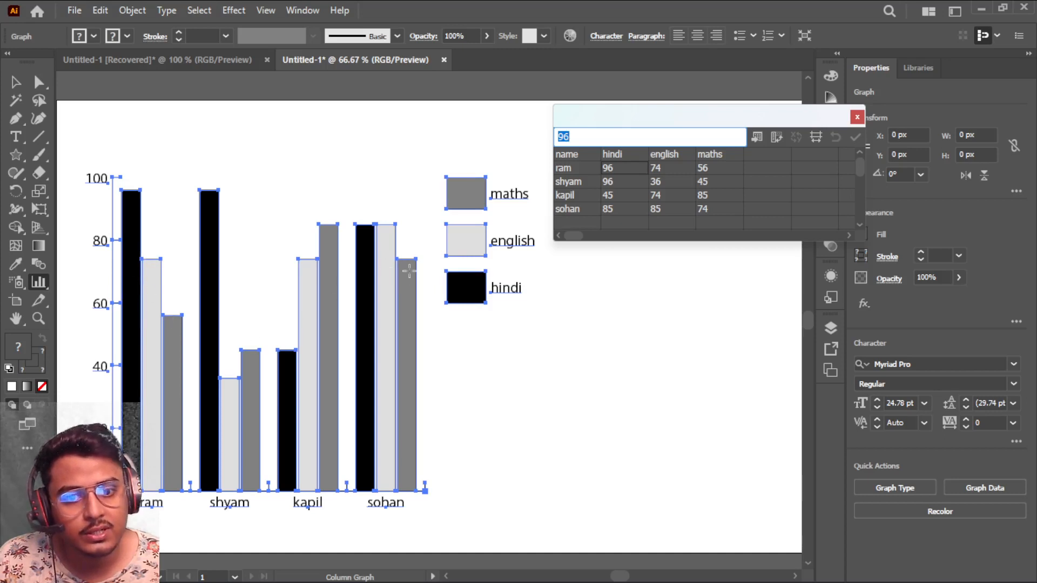
# Set the fourth person's english mark to 25 and apply the change to the graph
pyautogui.click(669, 211)
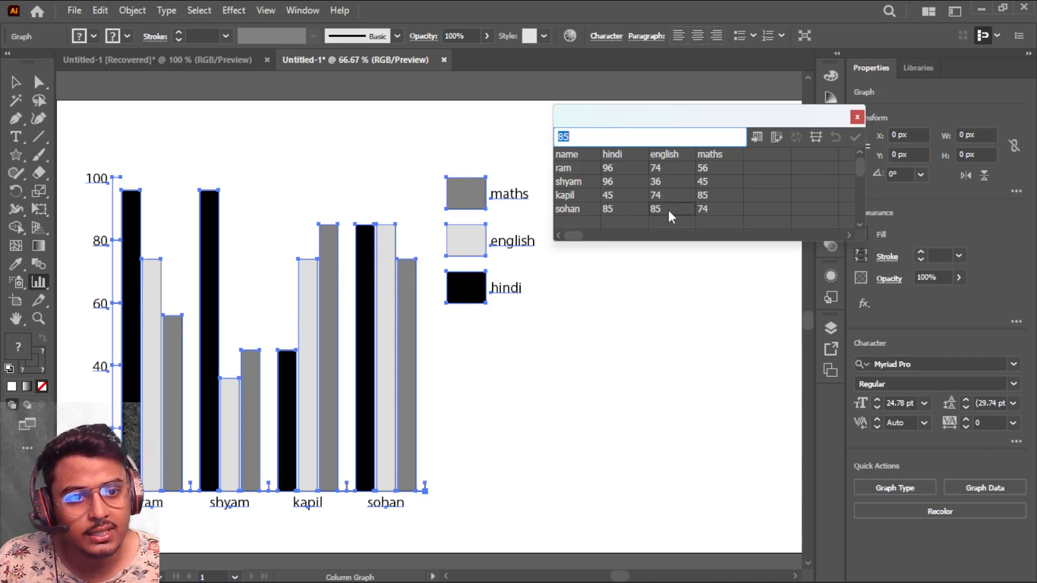
pyautogui.write('25')
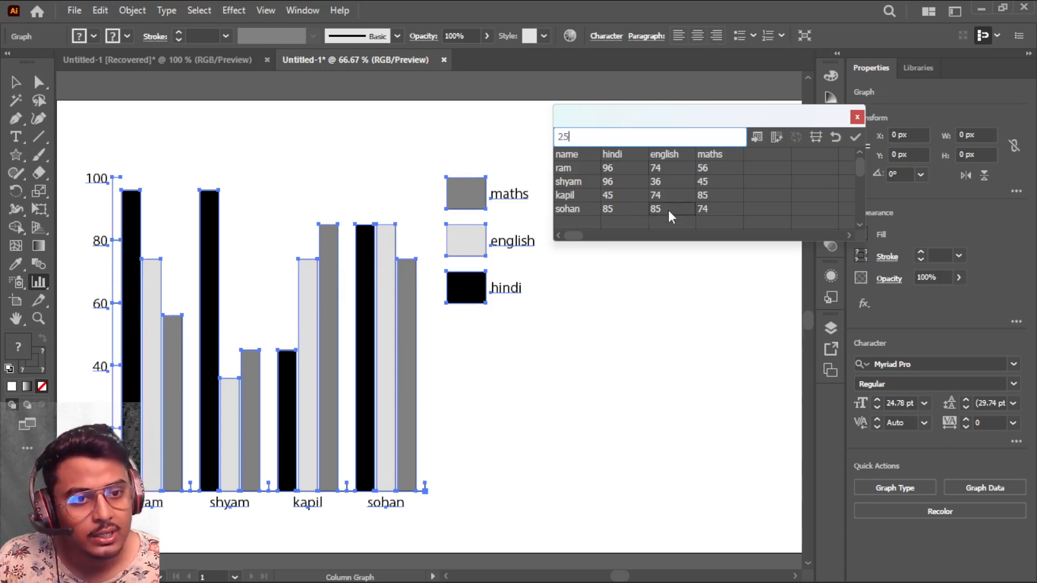
pyautogui.click(854, 136)
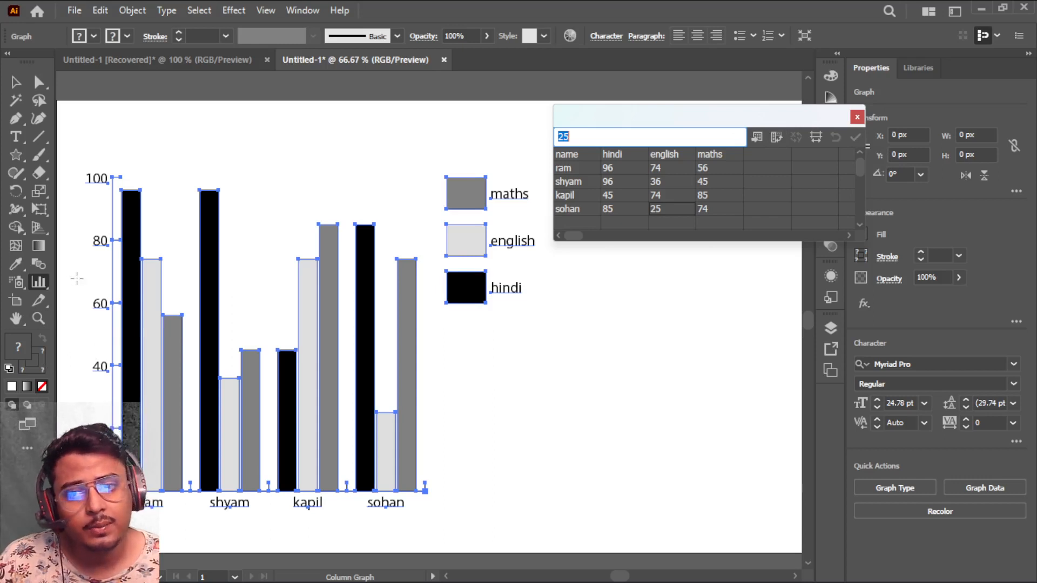
# Try a stacked column graph in the empty area below the legend and undo back past the last english mark change
pyautogui.click(39, 285)
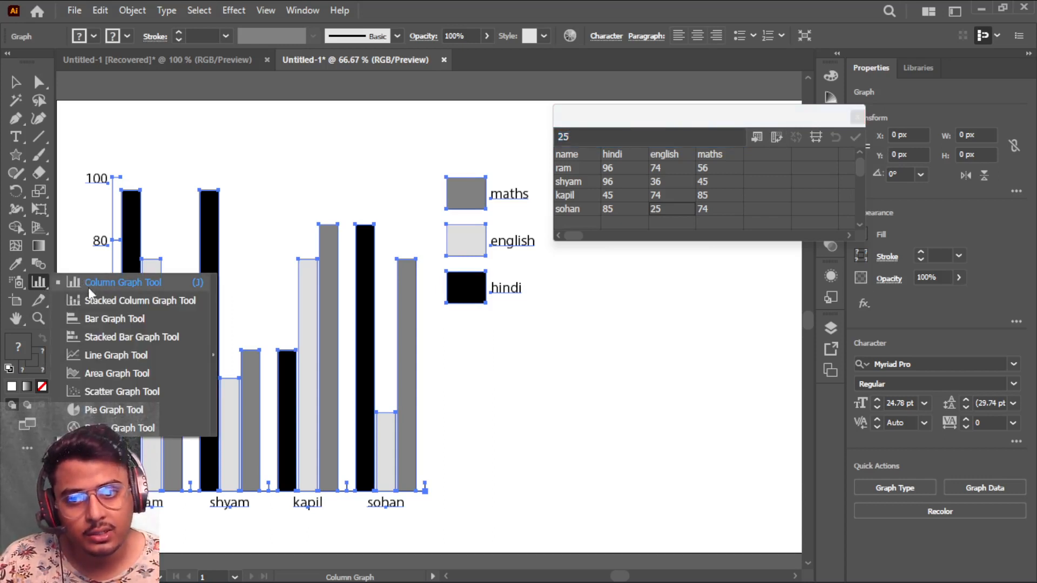
pyautogui.click(133, 302)
pyautogui.moveTo(525, 355); pyautogui.dragTo(746, 513)
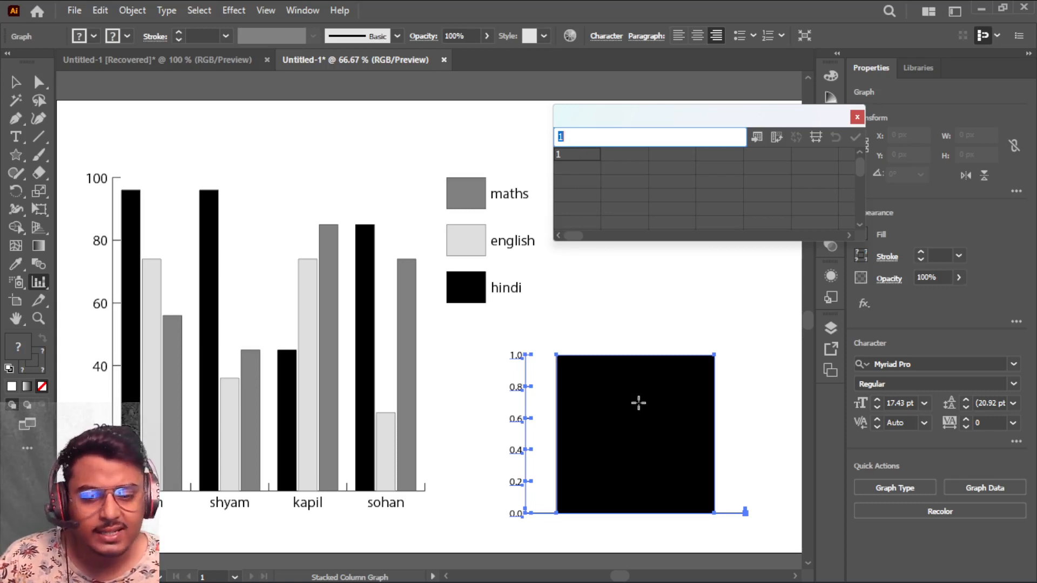
pyautogui.press('ctrl')
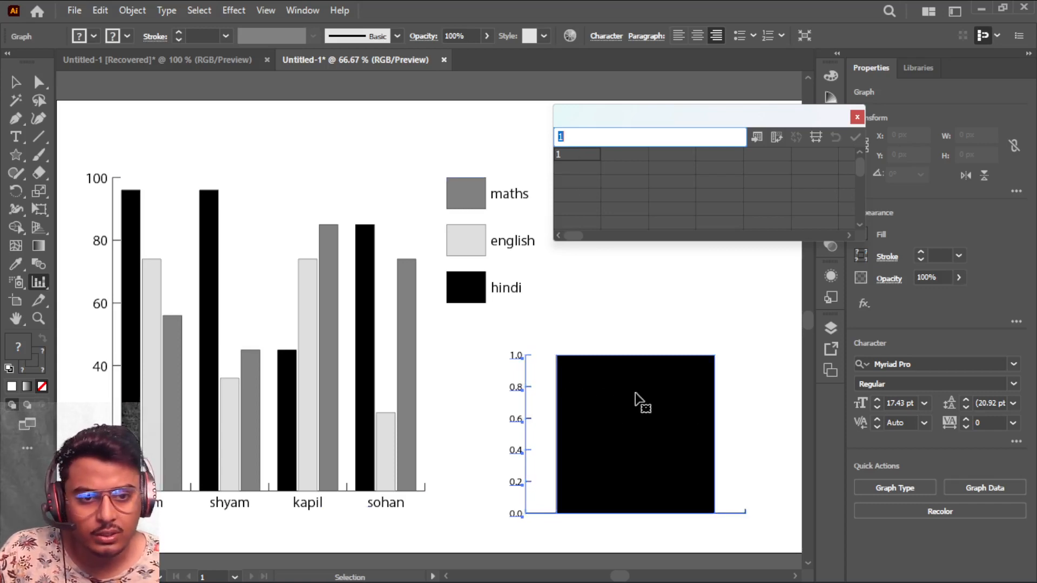
pyautogui.hotkey('ctrl', 'z')
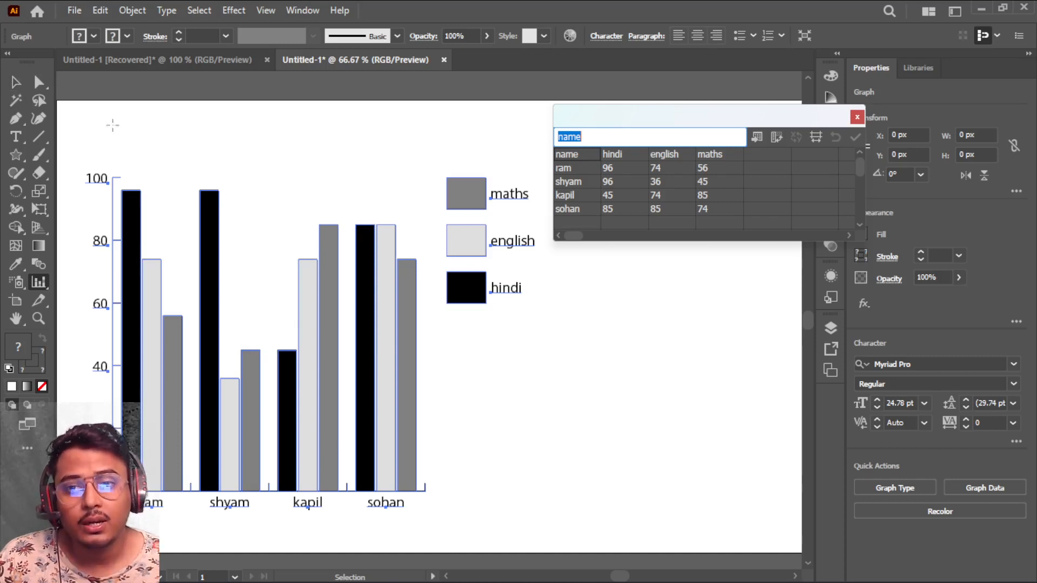
# Select only the first person's hindi column with the Direct Selection tool and fill it red
pyautogui.click(12, 84)
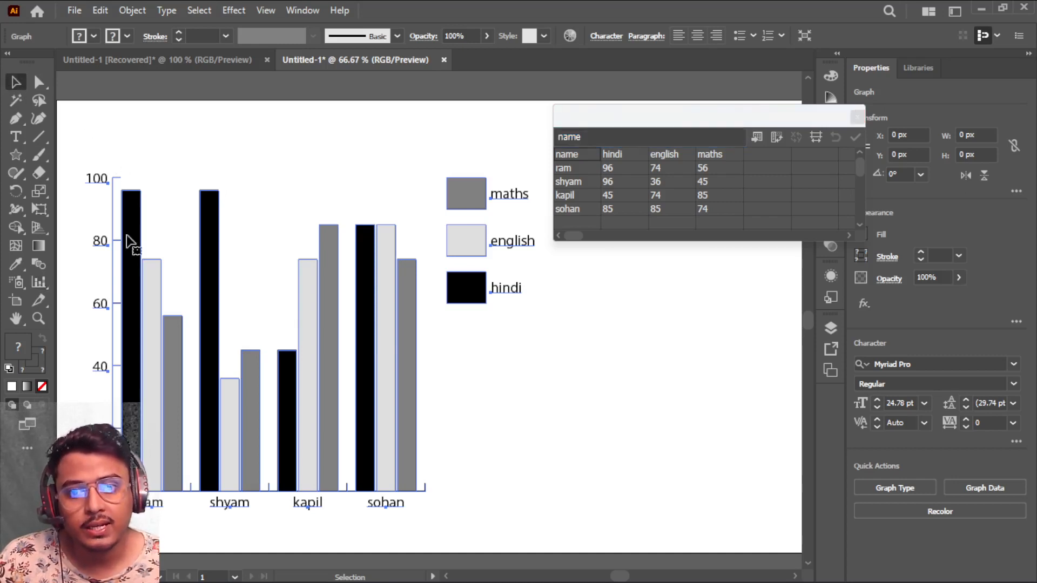
pyautogui.click(39, 82)
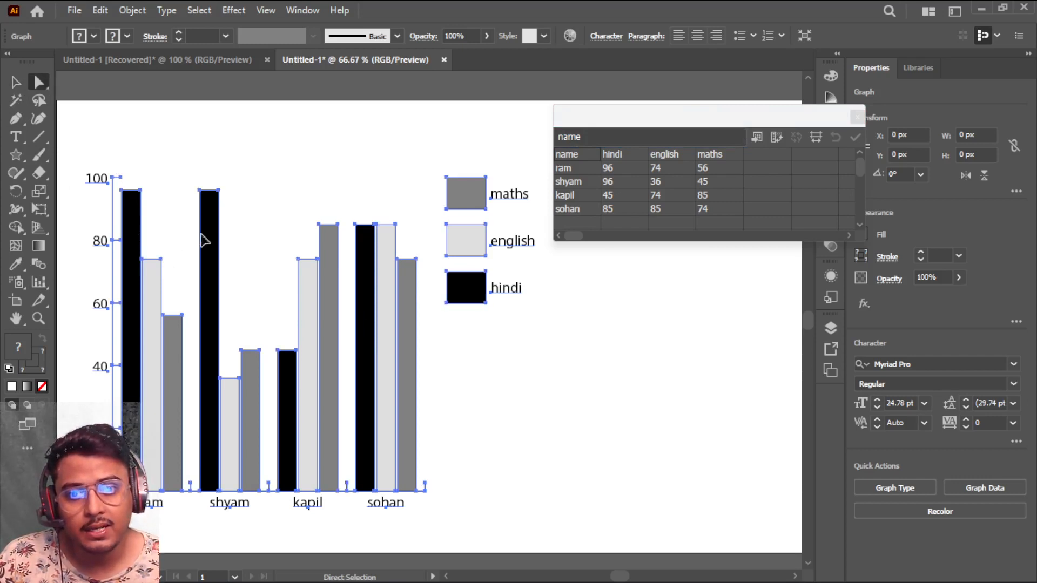
pyautogui.moveTo(182, 156); pyautogui.dragTo(260, 239)
pyautogui.moveTo(123, 189); pyautogui.dragTo(146, 216)
pyautogui.hotkey('ctrl', 'z')
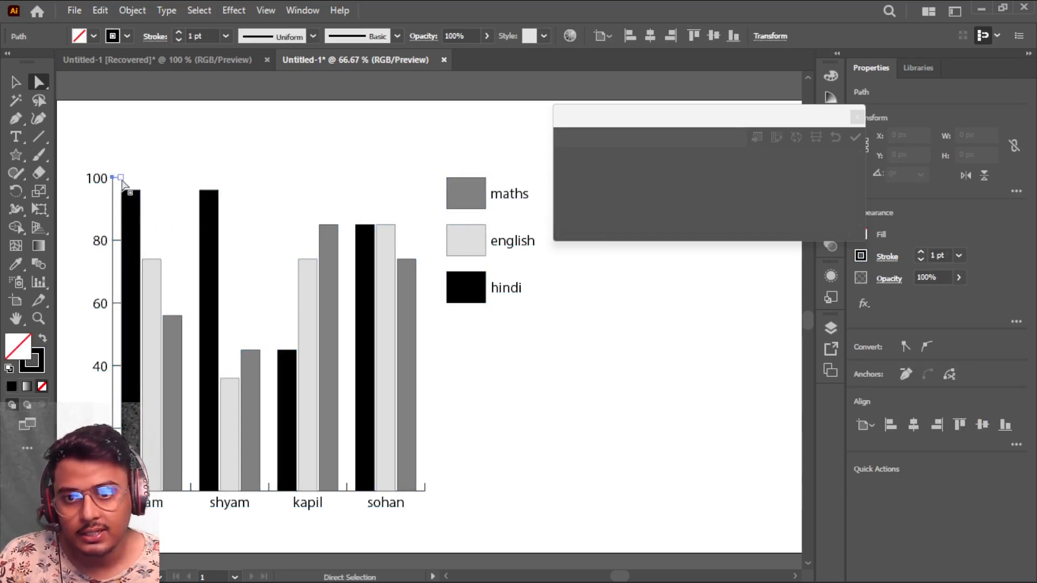
pyautogui.moveTo(116, 185); pyautogui.dragTo(159, 211)
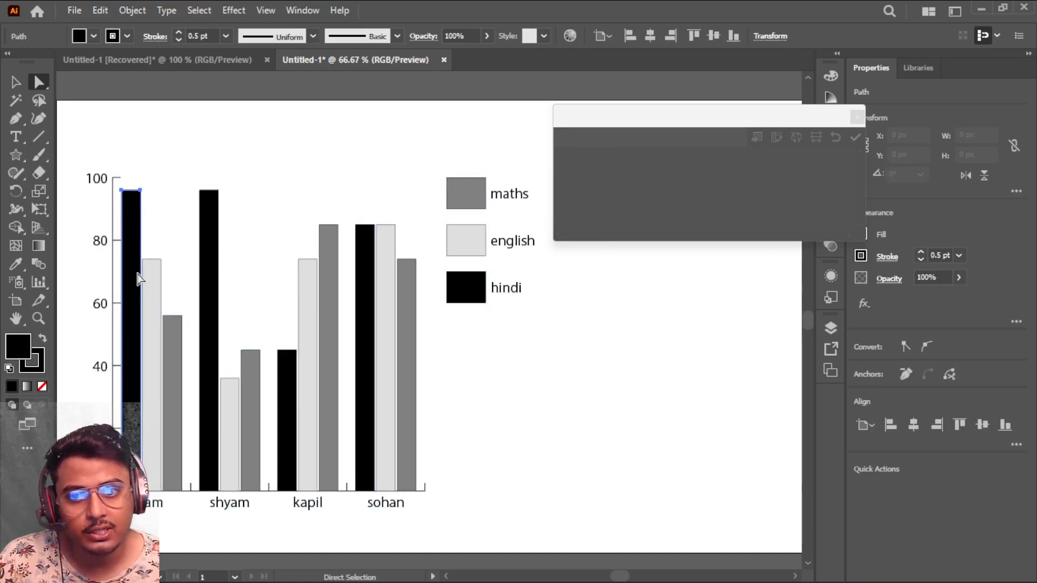
pyautogui.click(94, 37)
pyautogui.click(53, 61)
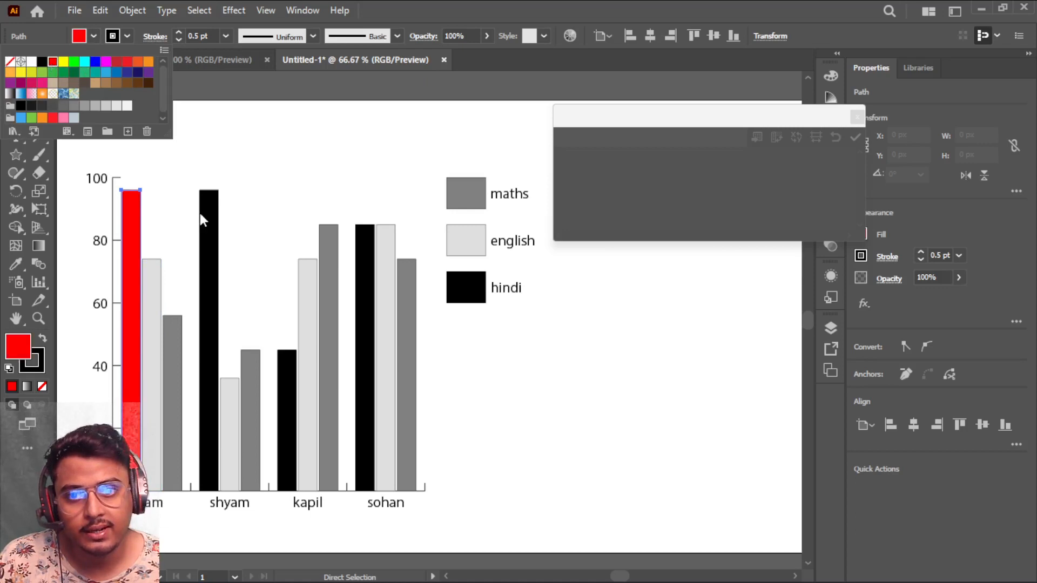
# Fill the hindi columns of the second, third and fourth people red, one after another
pyautogui.click(208, 195)
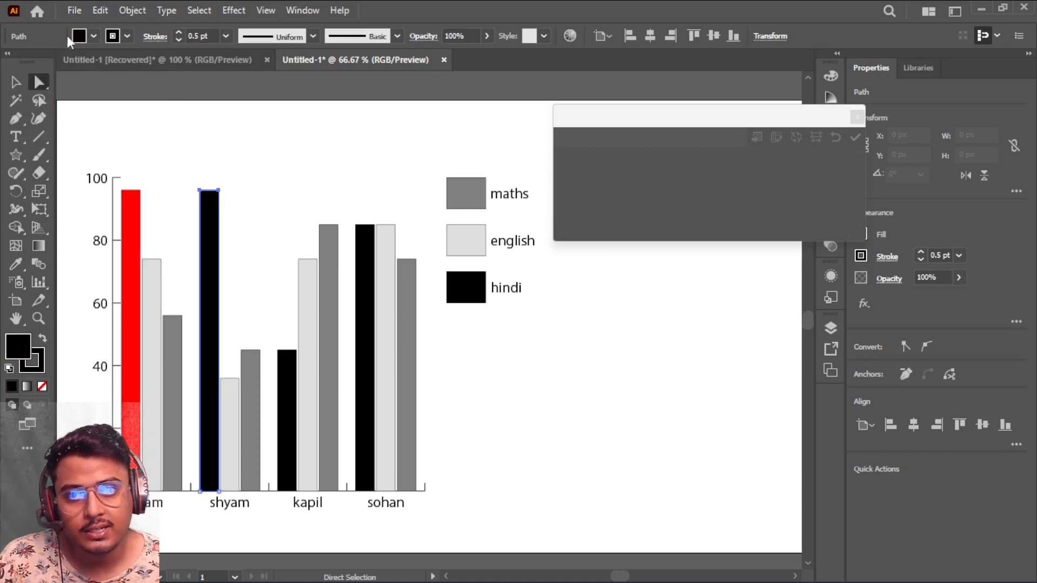
pyautogui.click(93, 36)
pyautogui.click(53, 61)
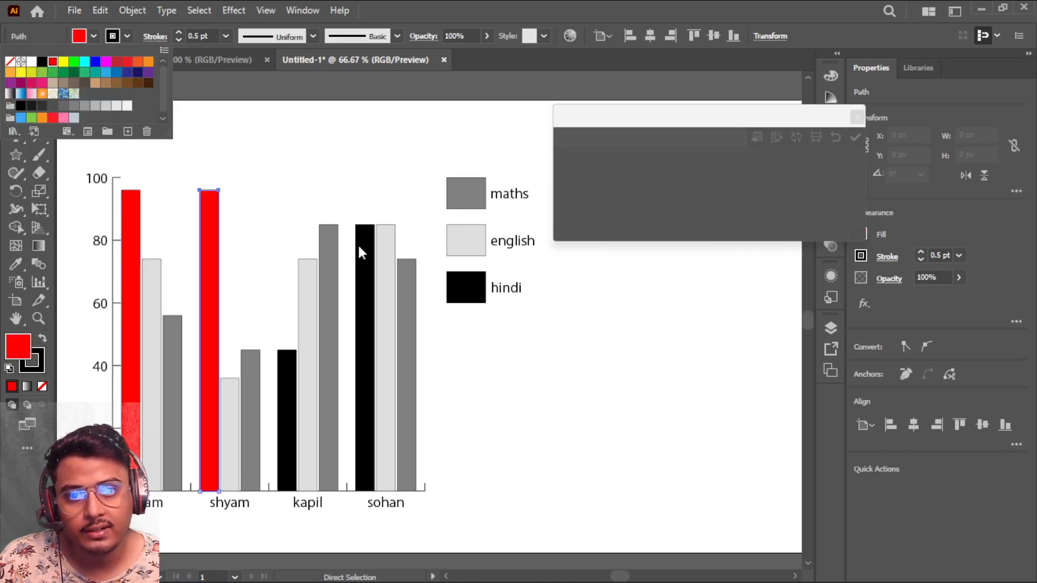
pyautogui.click(274, 354)
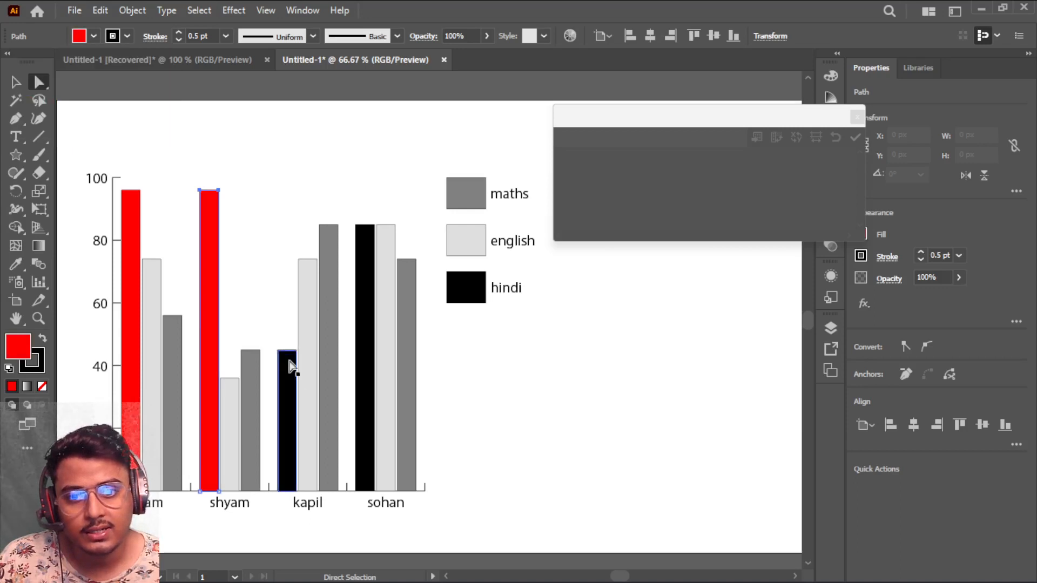
pyautogui.moveTo(269, 325); pyautogui.dragTo(296, 375)
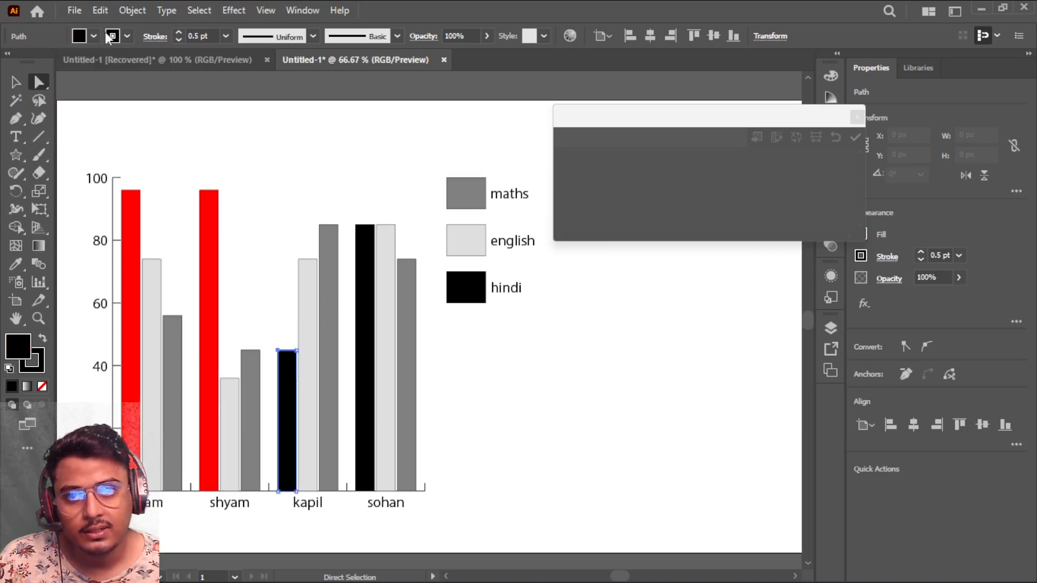
pyautogui.click(94, 36)
pyautogui.click(52, 61)
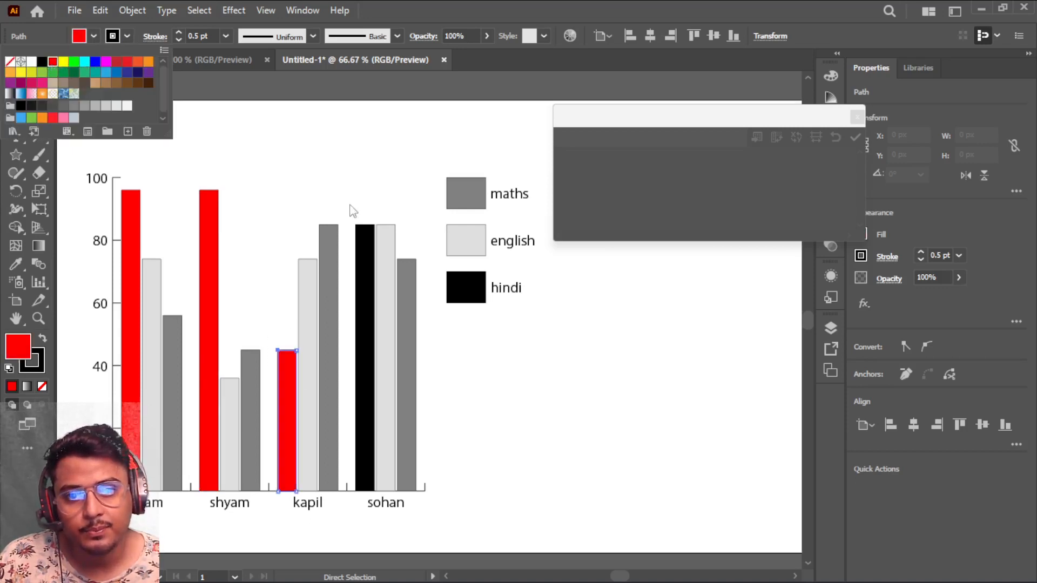
pyautogui.moveTo(352, 220); pyautogui.dragTo(365, 245)
pyautogui.click(83, 33)
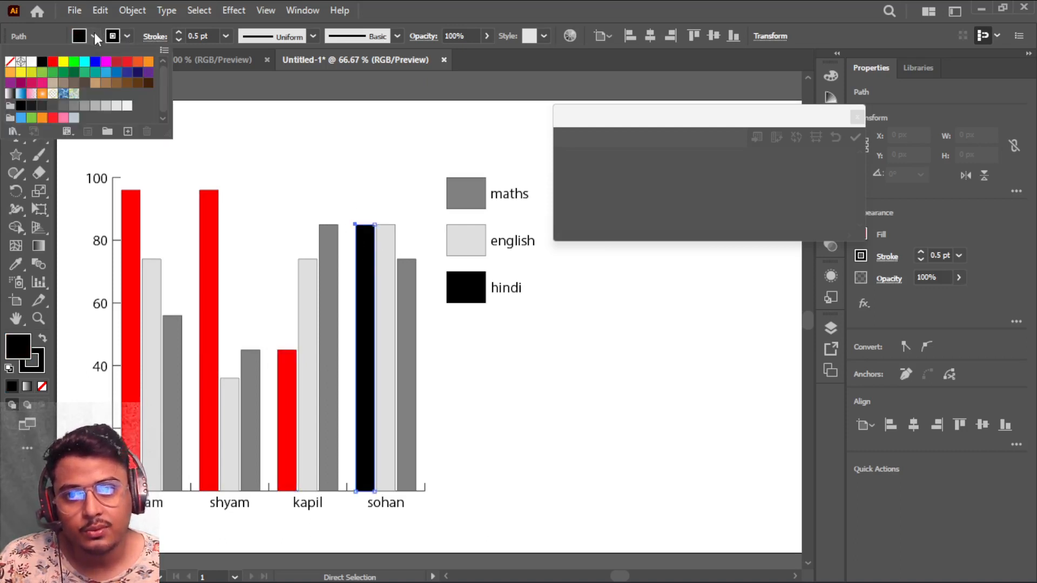
pyautogui.click(52, 61)
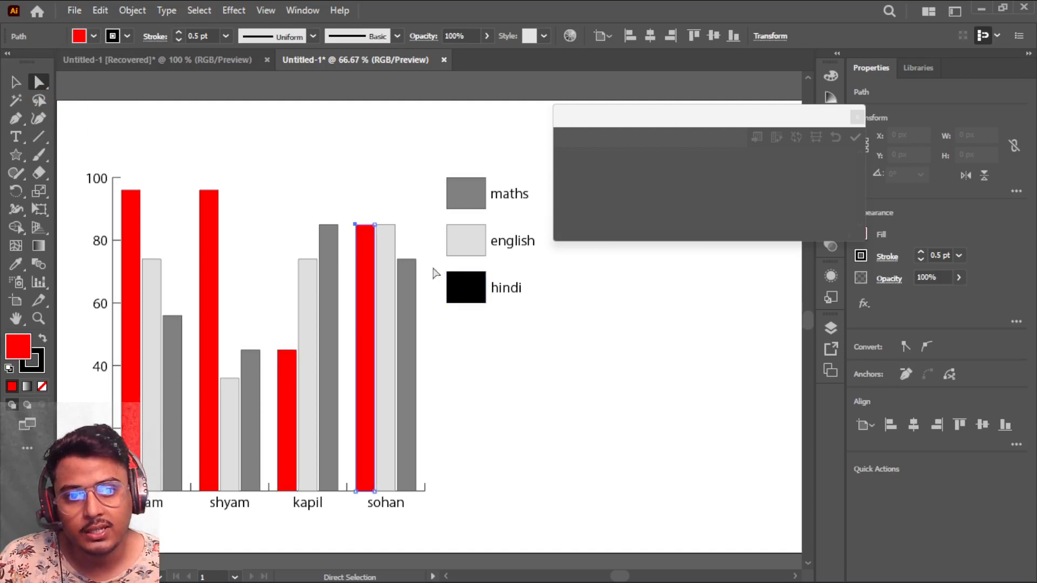
# Fill the legend's hindi swatch red to match its columns
pyautogui.moveTo(433, 273); pyautogui.dragTo(471, 319)
pyautogui.click(93, 36)
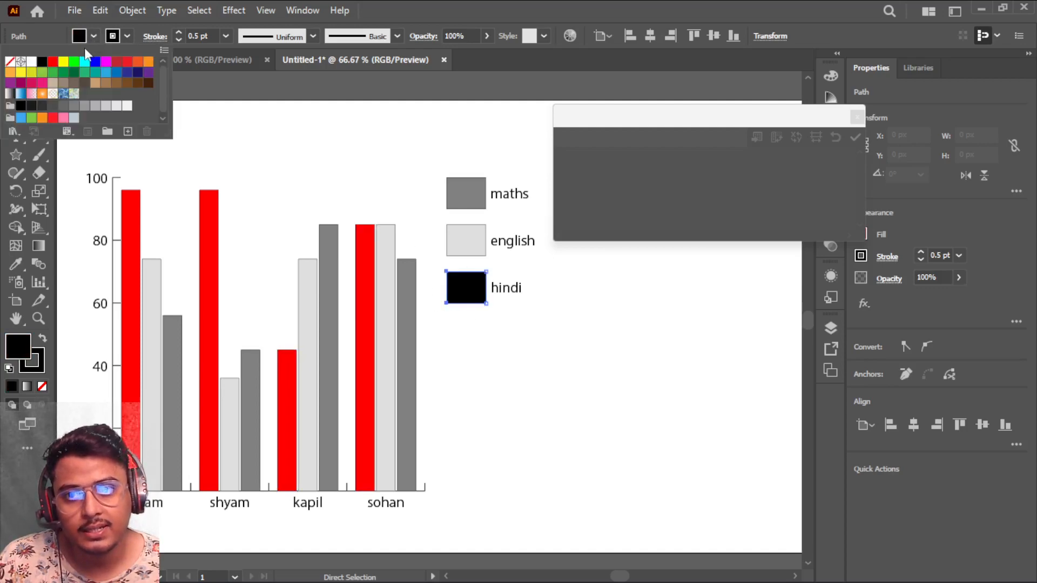
pyautogui.click(53, 61)
pyautogui.click(598, 392)
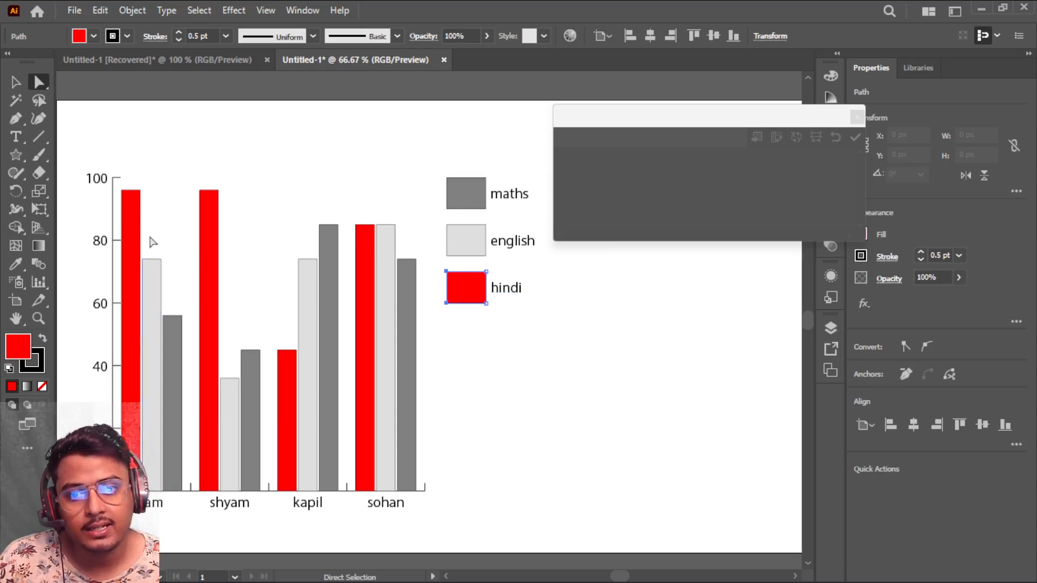
# Fill the english columns of the first and second people green, one after the other
pyautogui.click(162, 291)
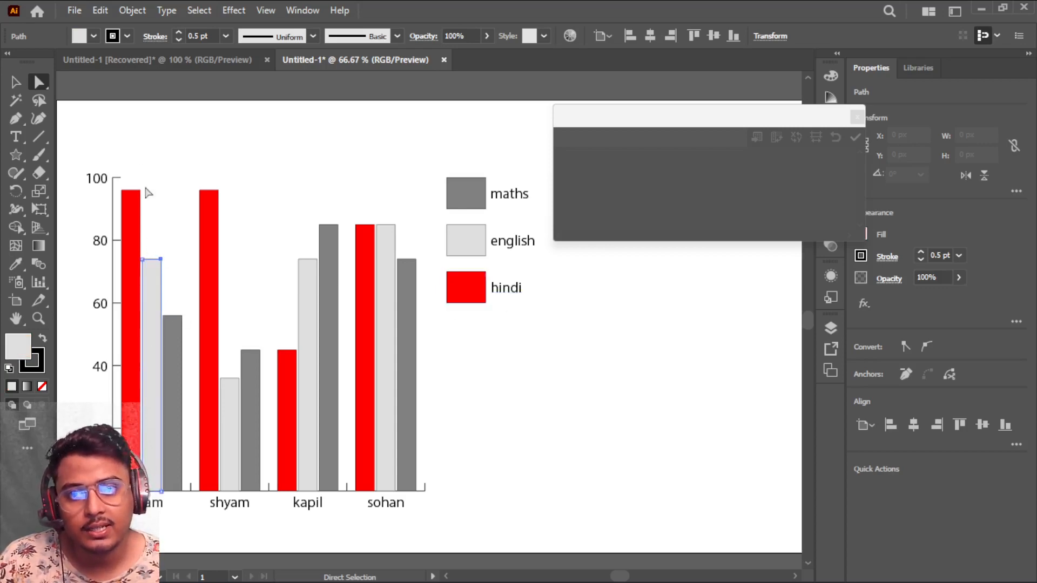
pyautogui.click(93, 33)
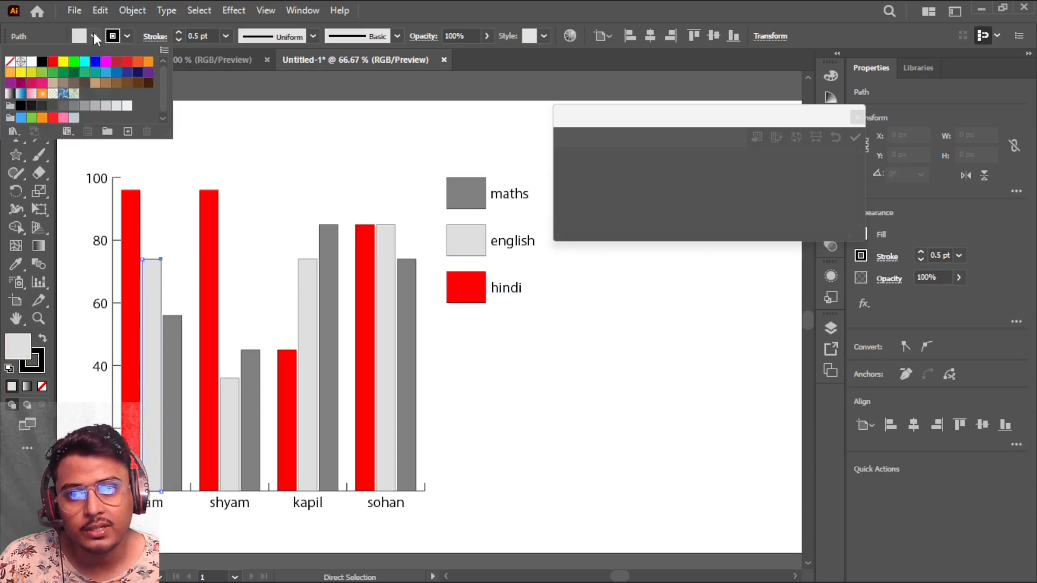
pyautogui.click(73, 61)
pyautogui.click(224, 367)
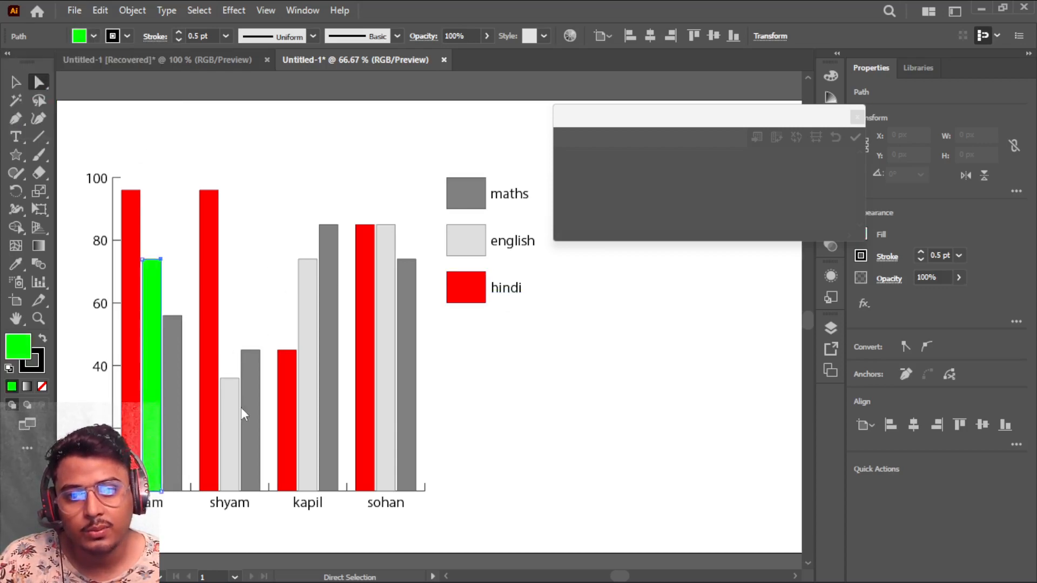
pyautogui.click(233, 398)
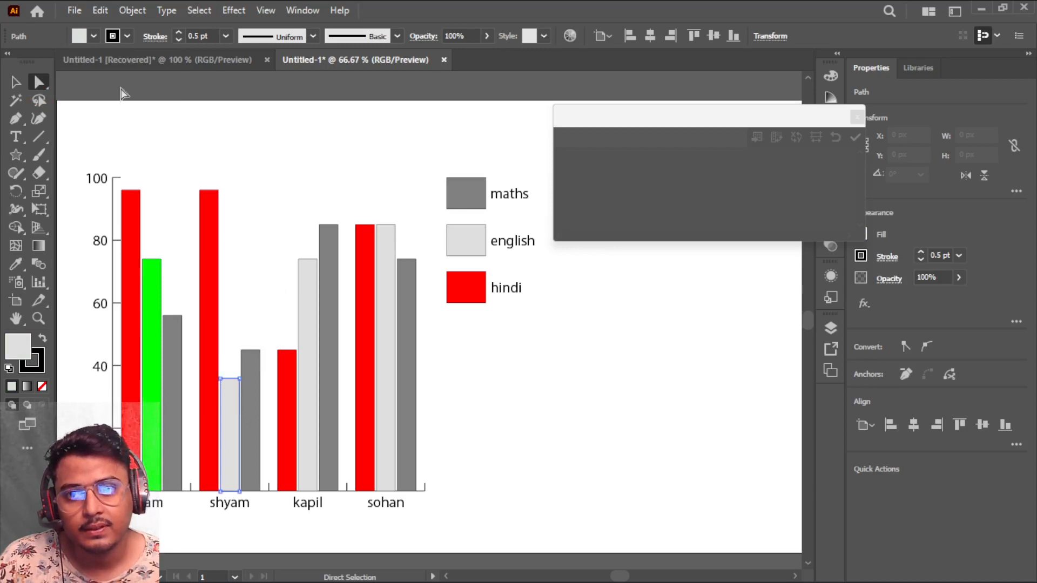
pyautogui.click(93, 36)
pyautogui.click(73, 61)
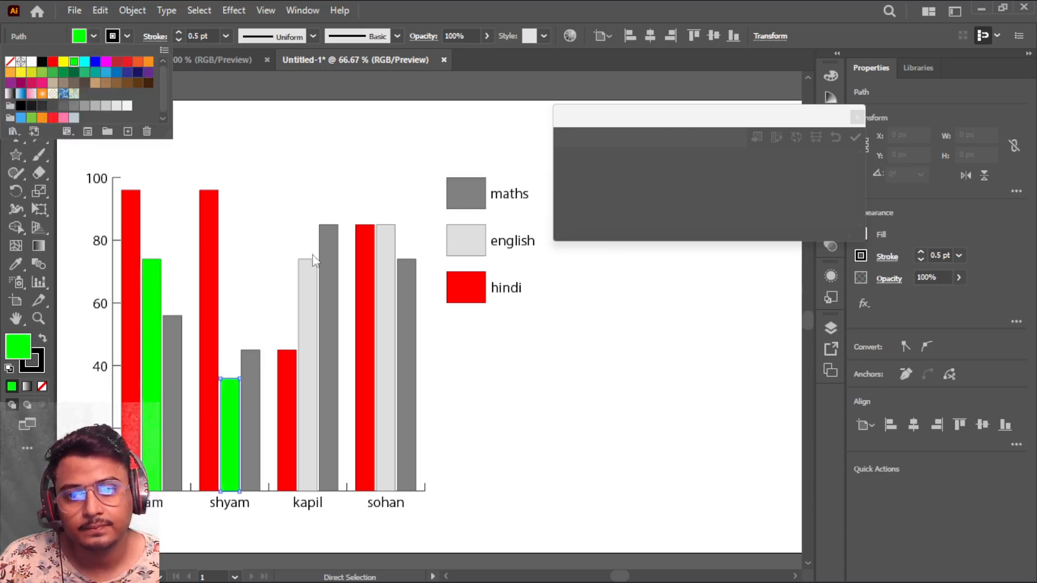
# Fill the english columns of the third and fourth people green to match the first two
pyautogui.click(285, 243)
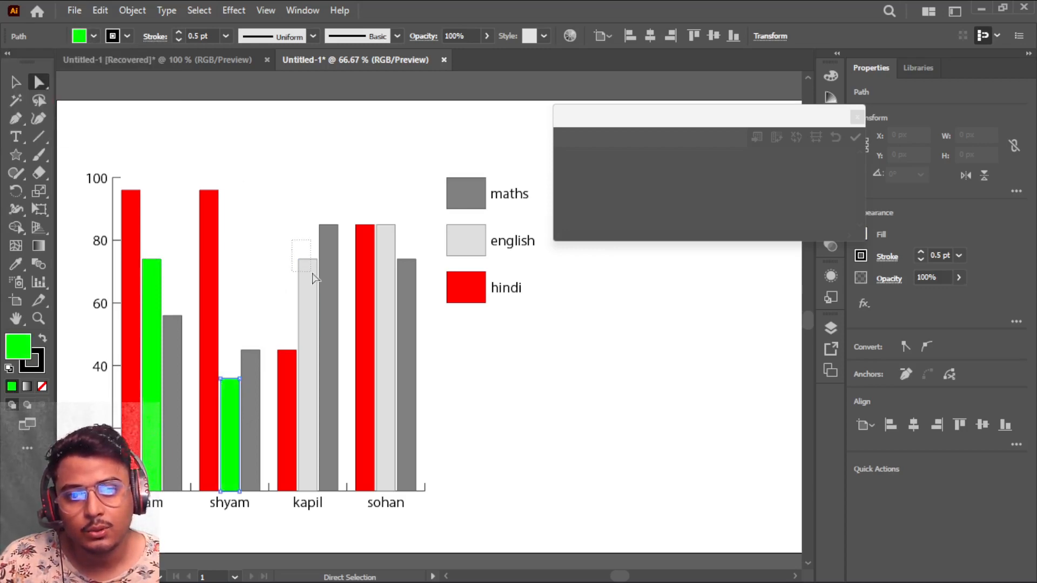
pyautogui.click(309, 272)
pyautogui.click(90, 36)
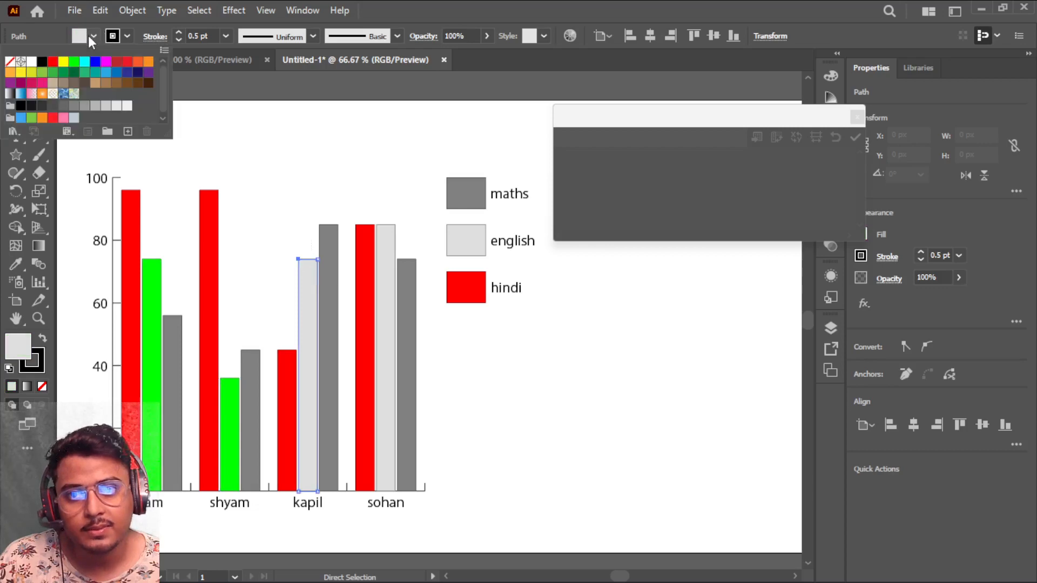
pyautogui.click(73, 61)
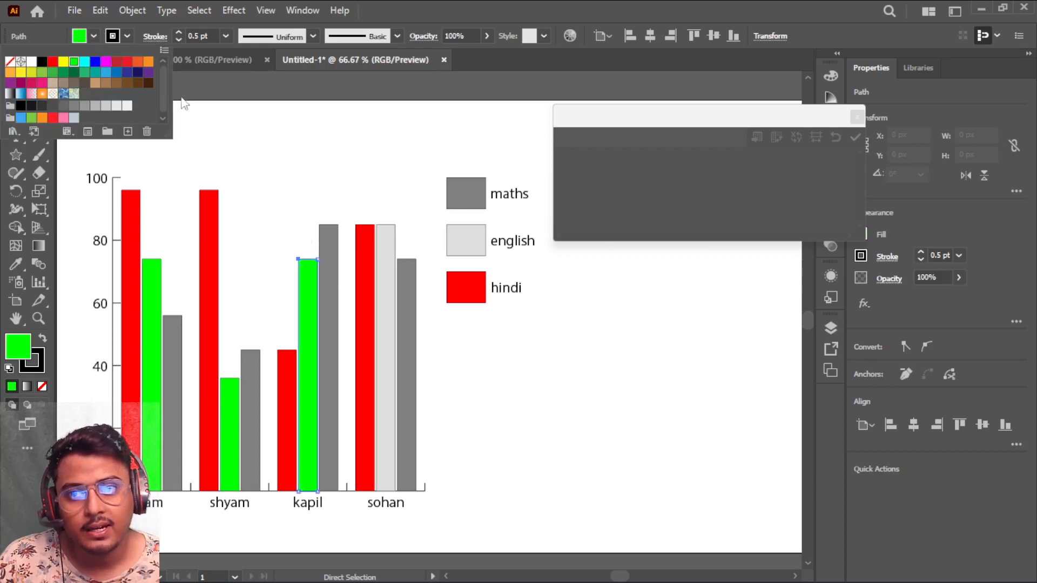
pyautogui.click(380, 207)
pyautogui.click(373, 216)
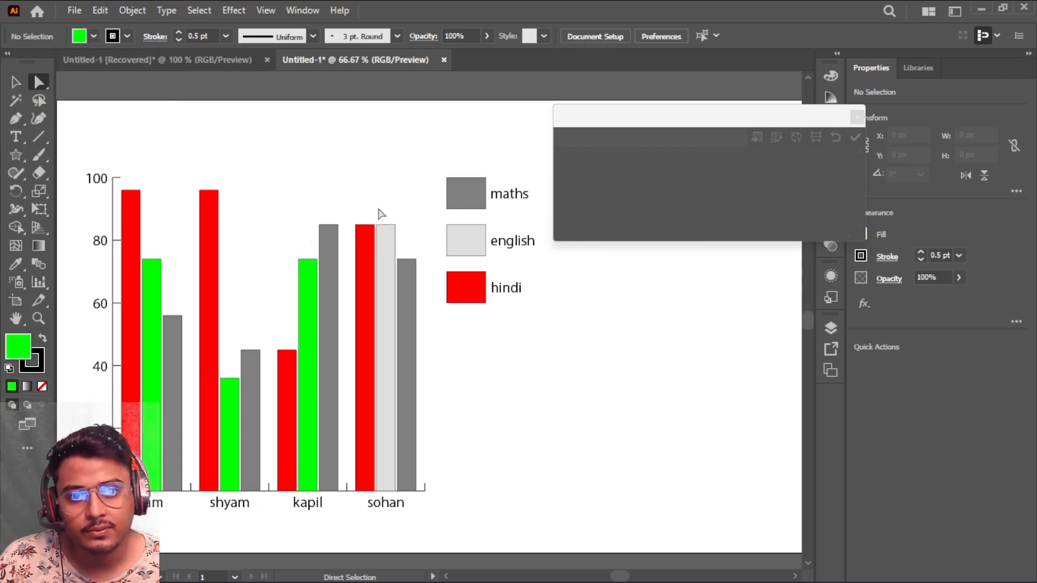
pyautogui.click(394, 230)
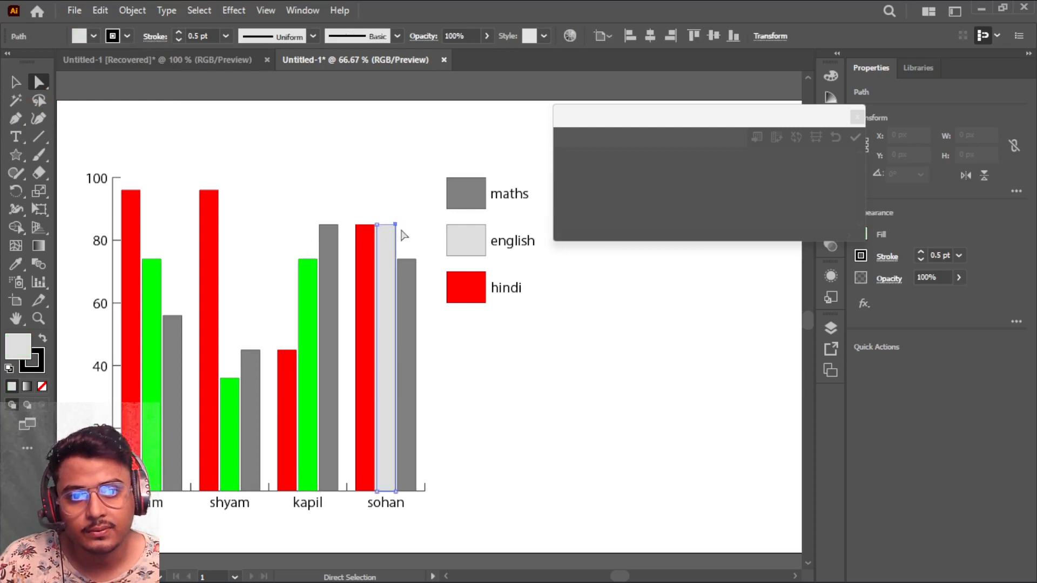
pyautogui.click(95, 38)
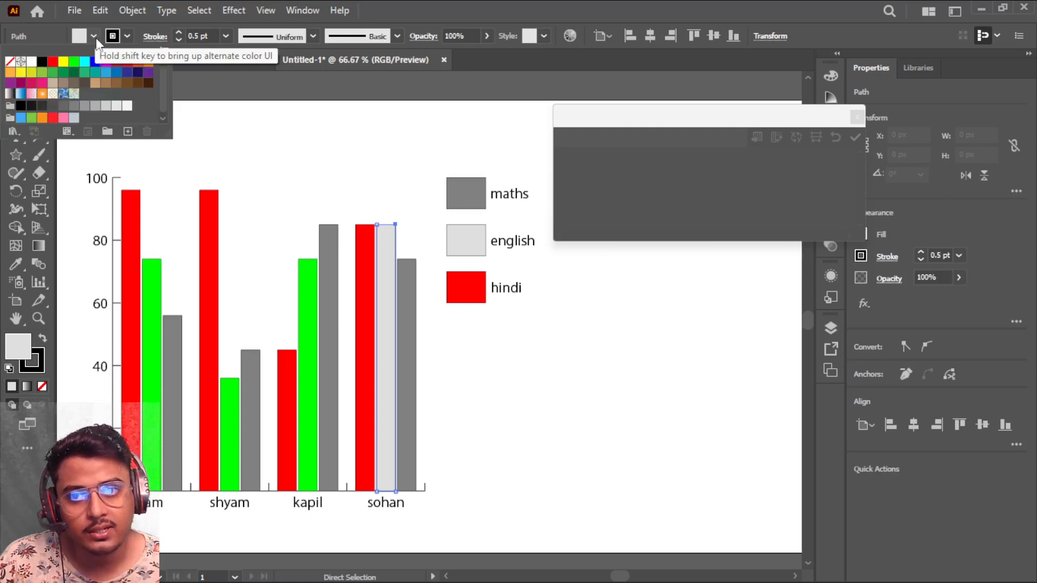
pyautogui.click(74, 63)
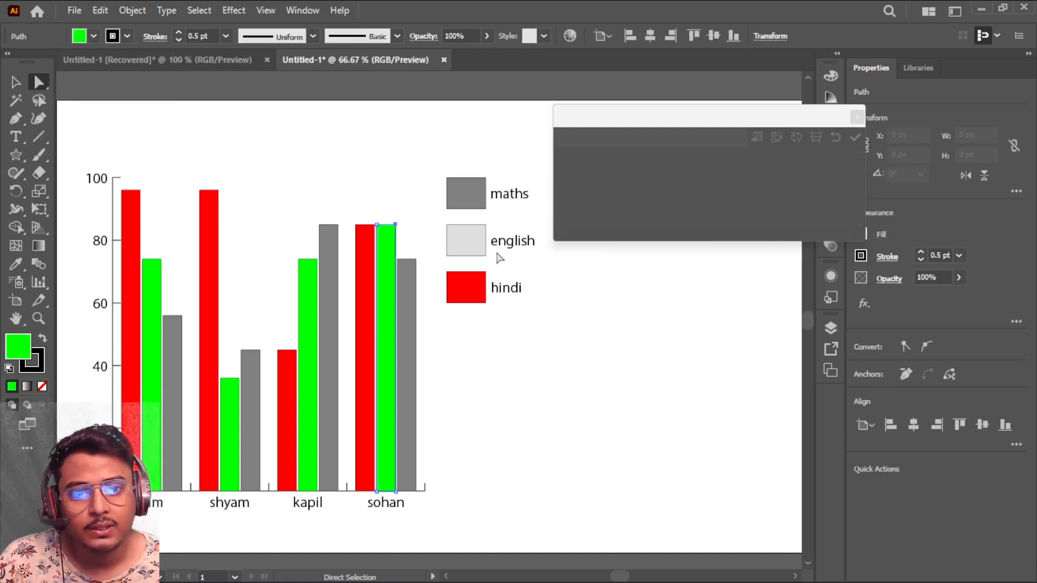
# Fill the legend's english swatch green to match its columns
pyautogui.click(465, 242)
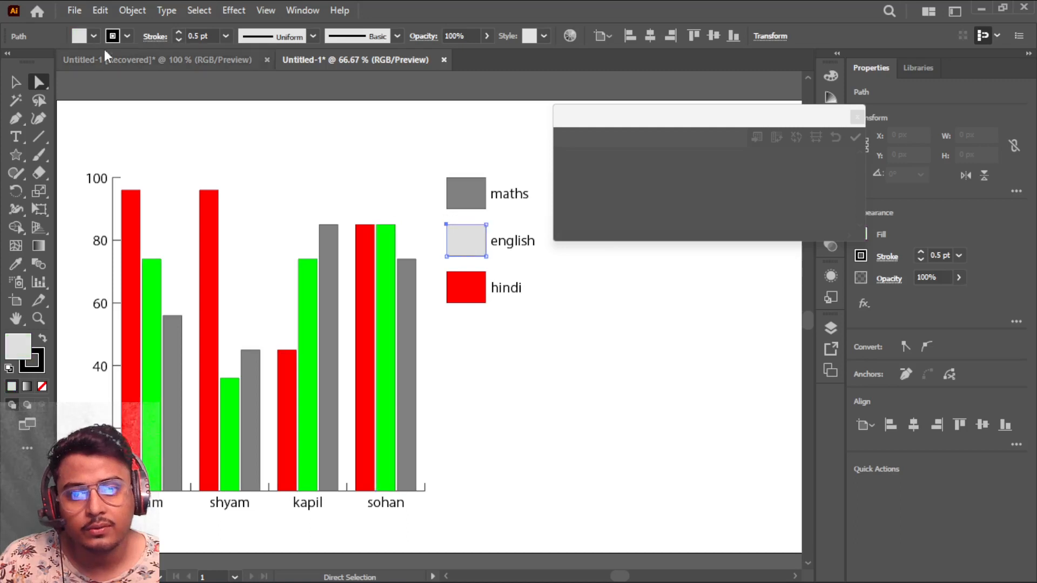
pyautogui.click(94, 36)
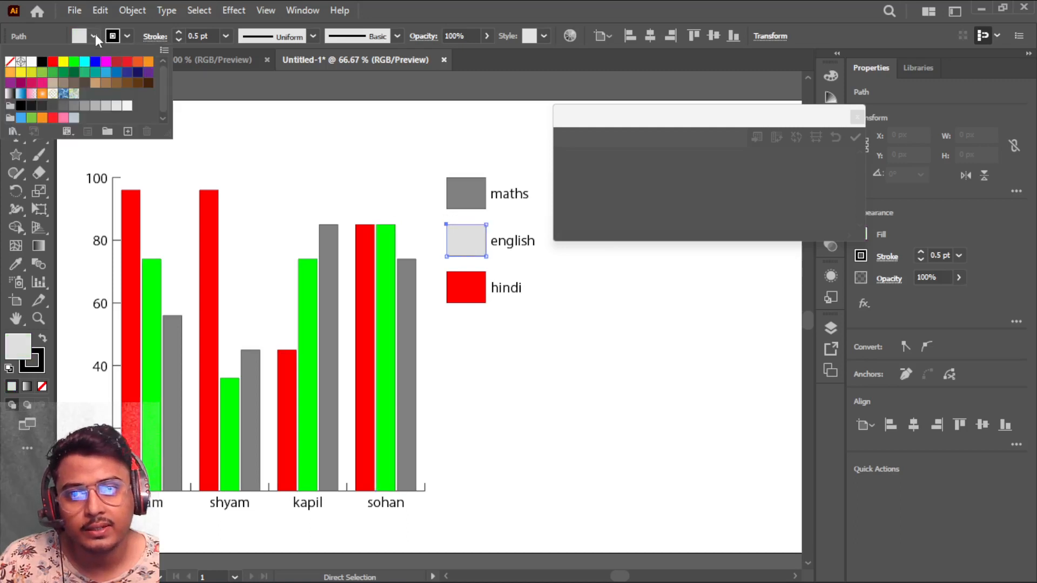
pyautogui.click(72, 63)
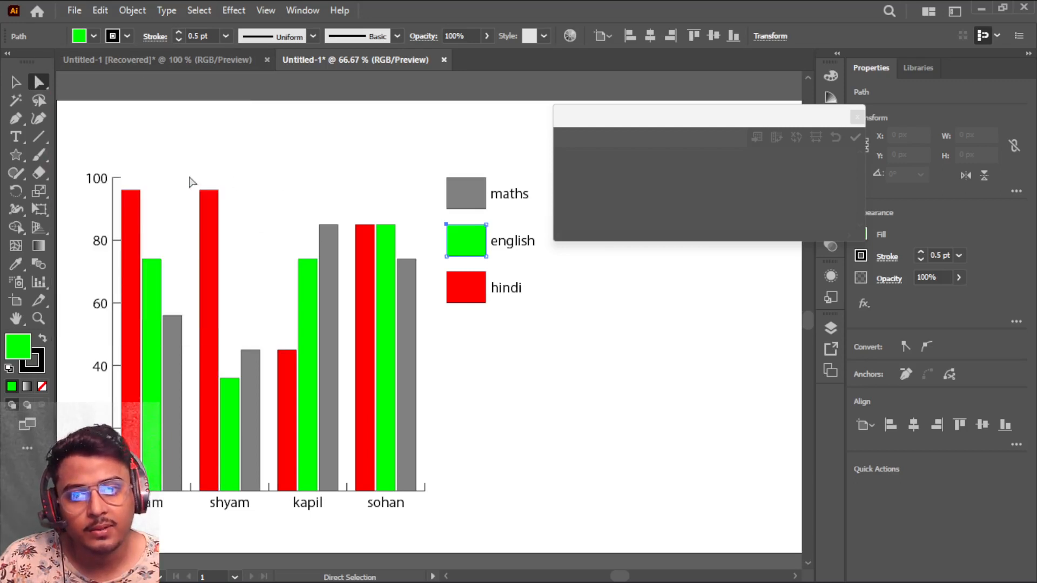
# Try moving the second person's whole hindi column upward off the baseline, undoing the move each time
pyautogui.click(210, 195)
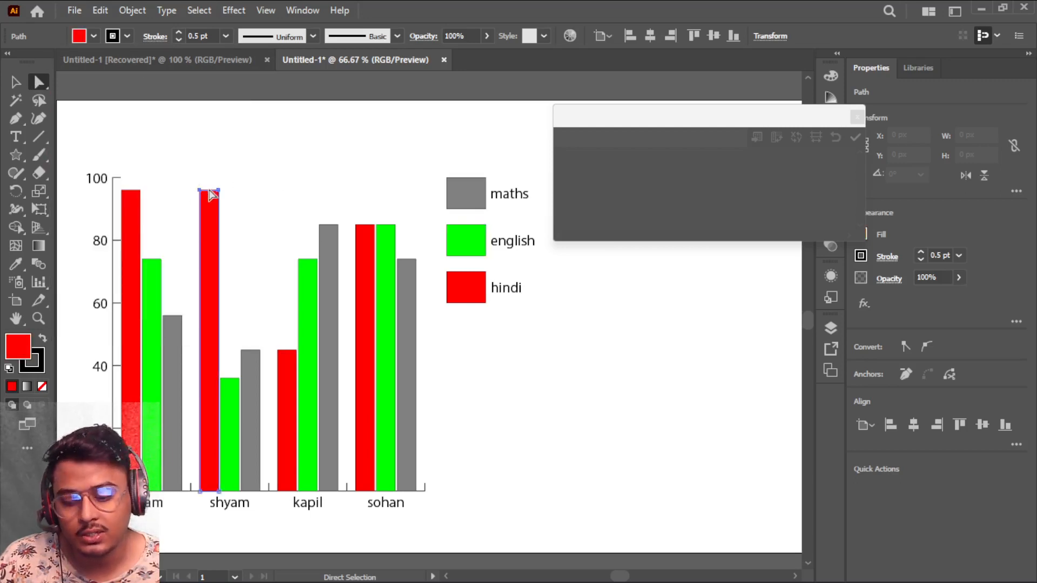
pyautogui.moveTo(211, 193); pyautogui.dragTo(215, 131)
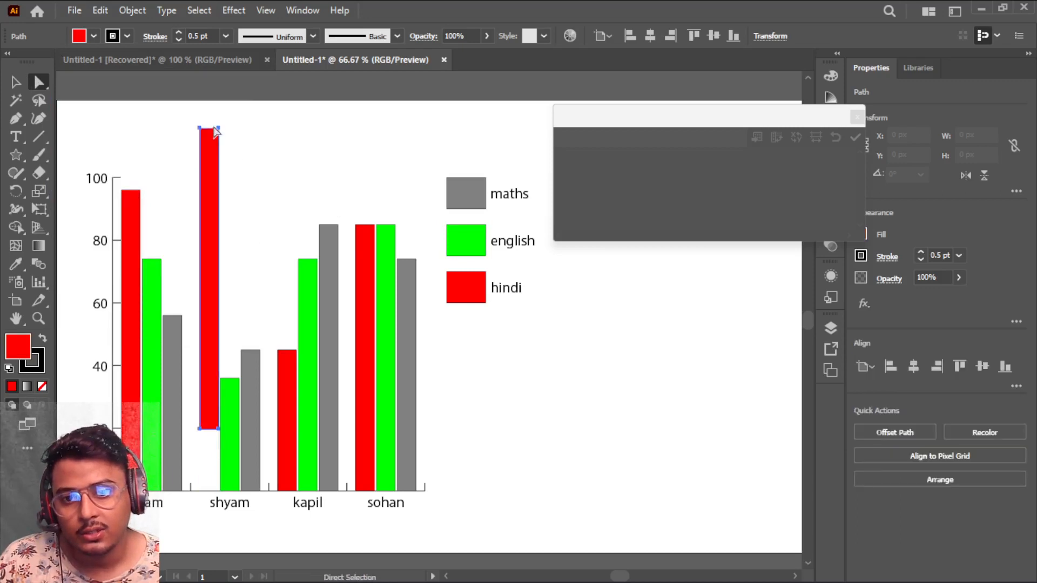
pyautogui.hotkey('ctrl', 'z')
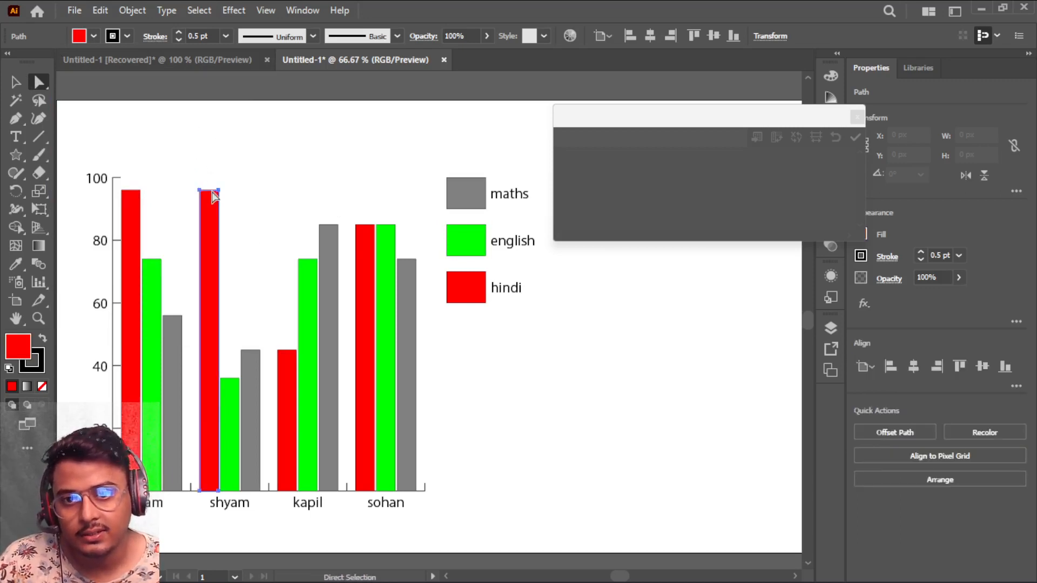
pyautogui.moveTo(214, 196); pyautogui.dragTo(211, 157)
pyautogui.hotkey('ctrl', 'z')
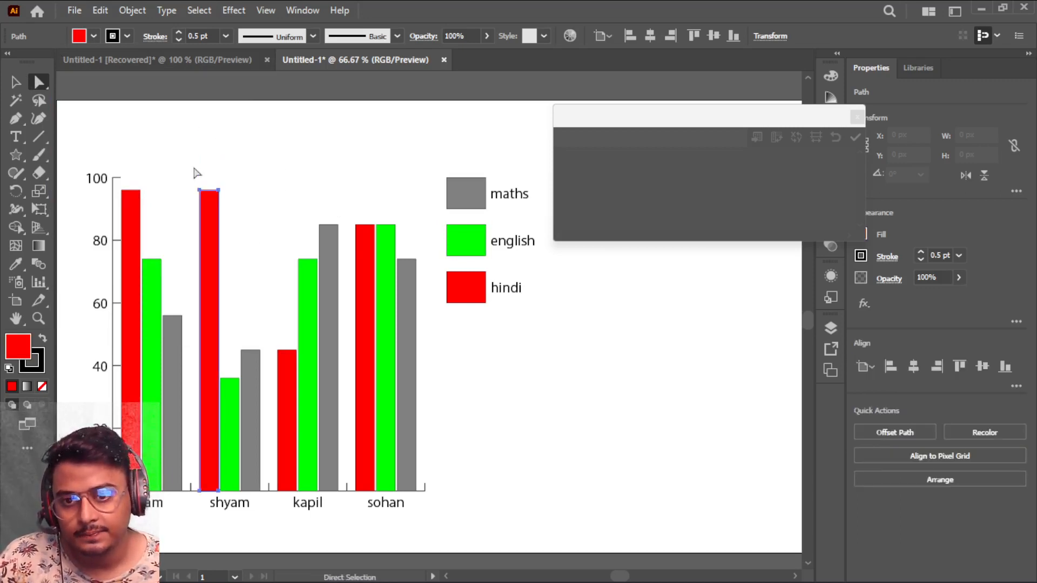
# Try stretching the top edge of the second person's hindi column above the 100 mark and undo each change
pyautogui.click(219, 192)
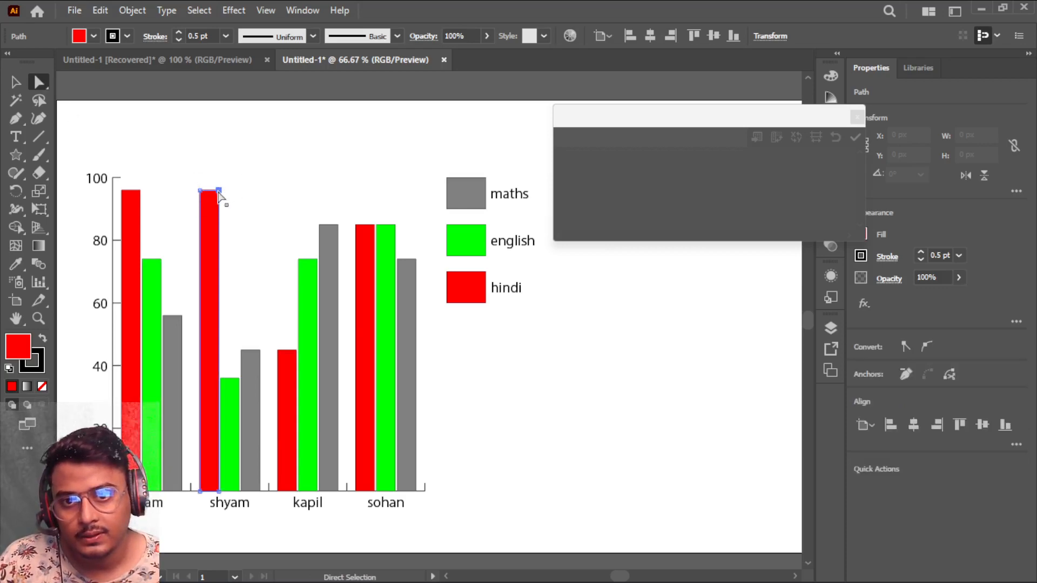
pyautogui.moveTo(219, 192); pyautogui.dragTo(213, 124)
pyautogui.hotkey('ctrl', 'z')
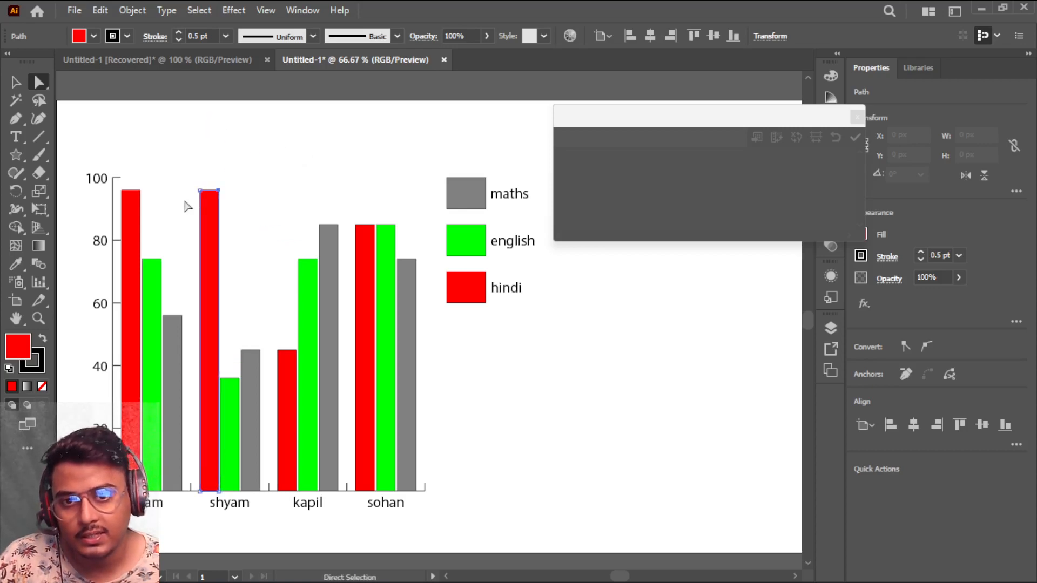
pyautogui.moveTo(206, 192); pyautogui.dragTo(216, 128)
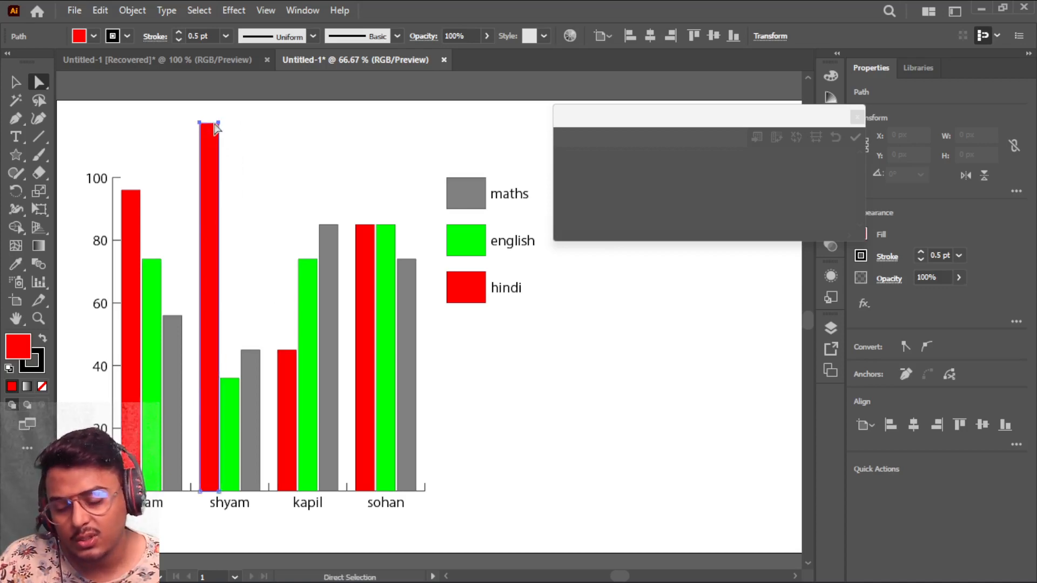
pyautogui.hotkey('ctrl', 'z')
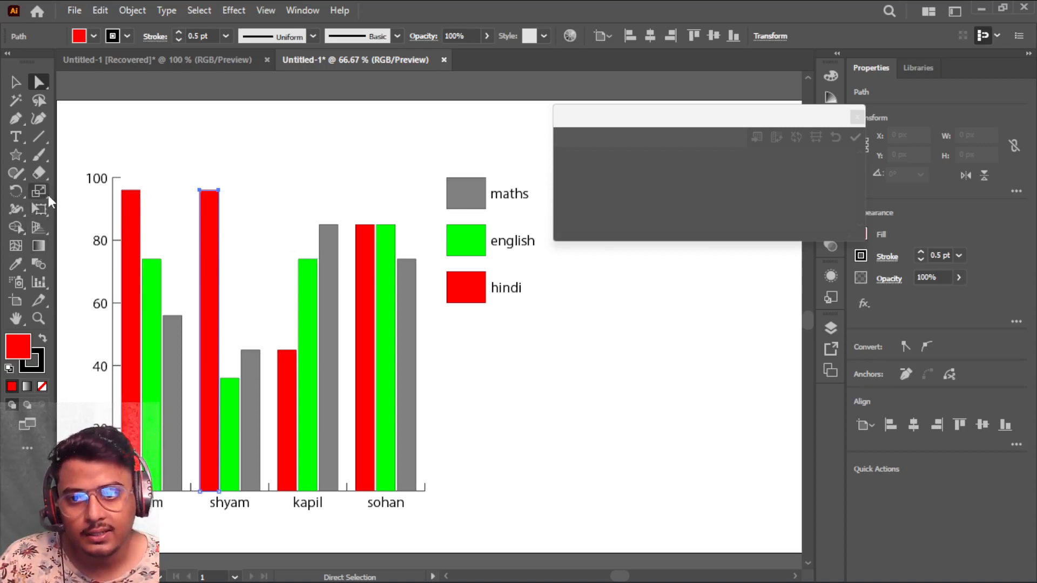
# Deselect the hindi column and select the entire graph with the Selection tool
pyautogui.click(38, 282)
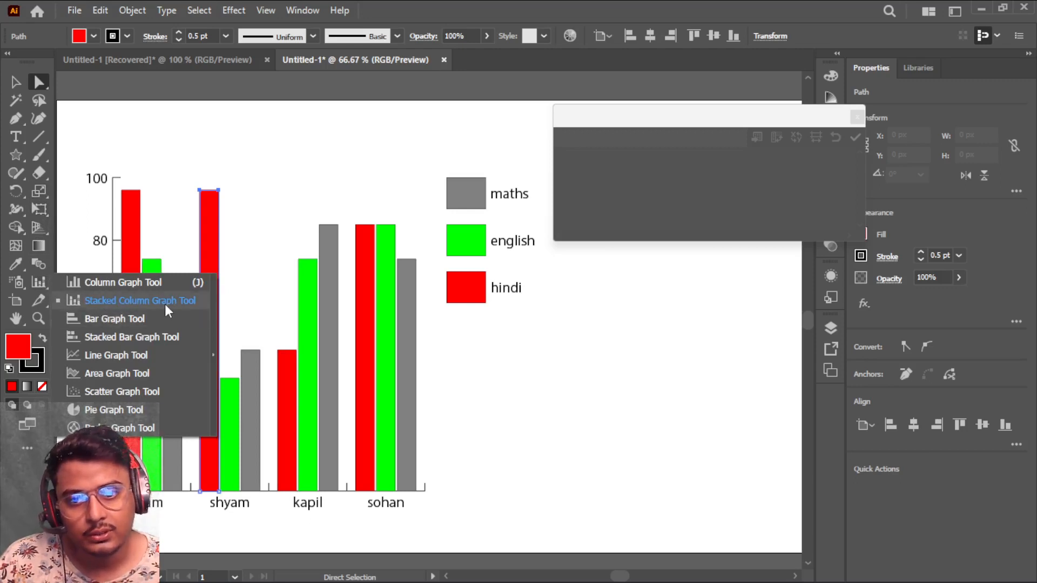
pyautogui.click(556, 375)
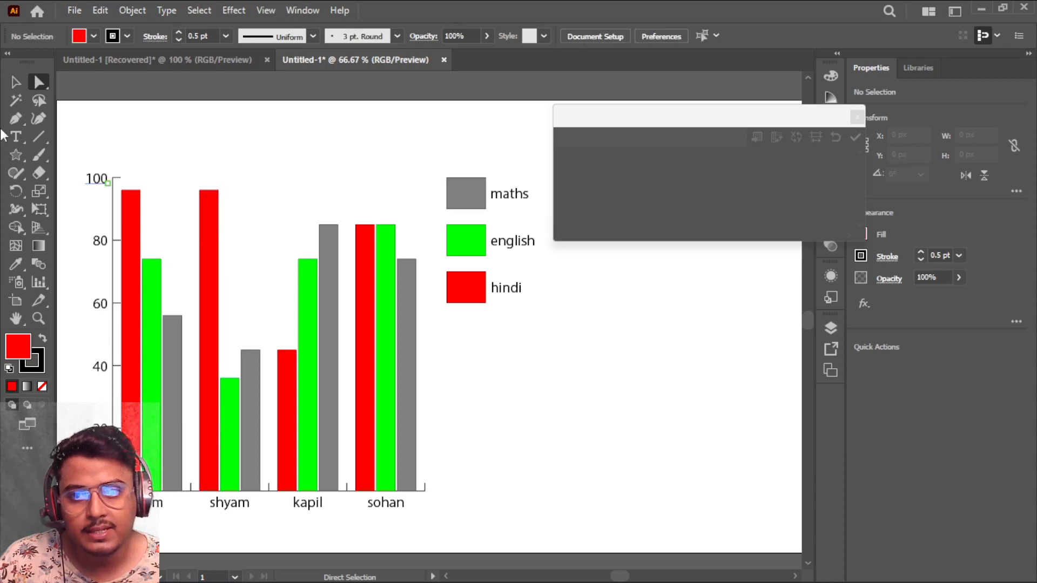
pyautogui.click(13, 82)
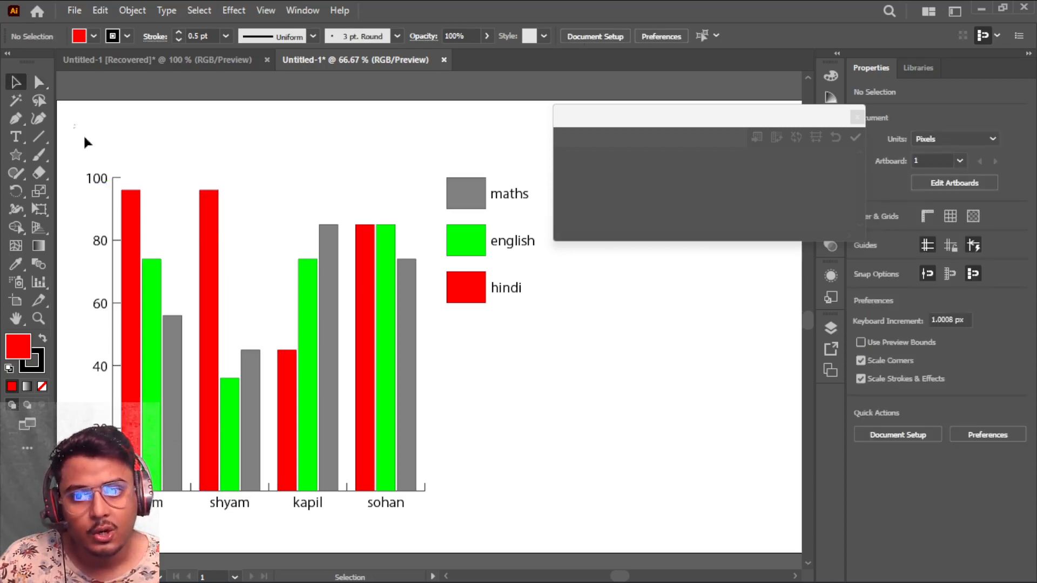
pyautogui.moveTo(434, 420); pyautogui.dragTo(544, 530)
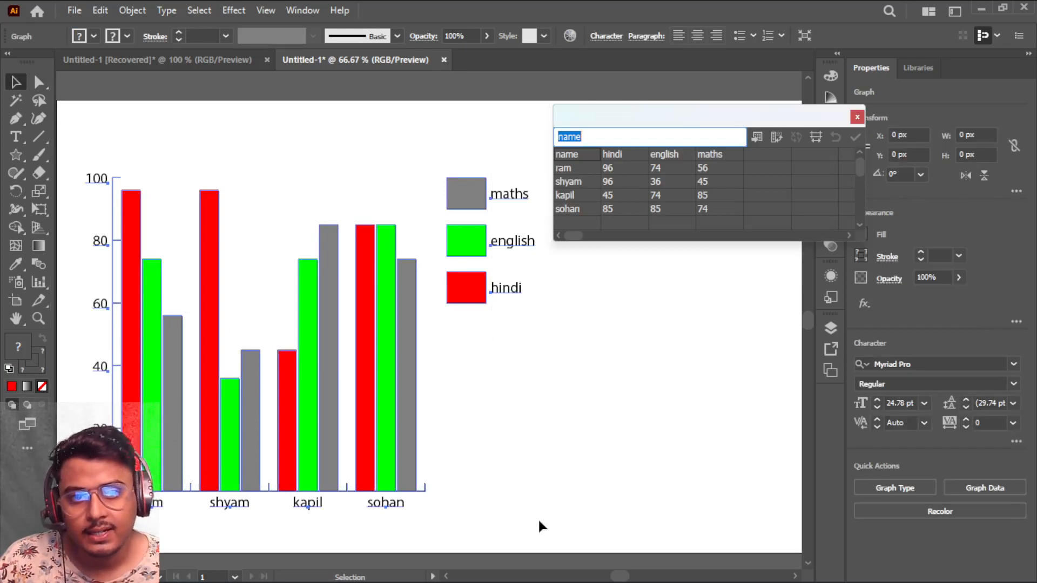
# Activate the Column Graph tool, review the selected graph's options in the Graph Type dialog and accept them without changes
pyautogui.click(43, 284)
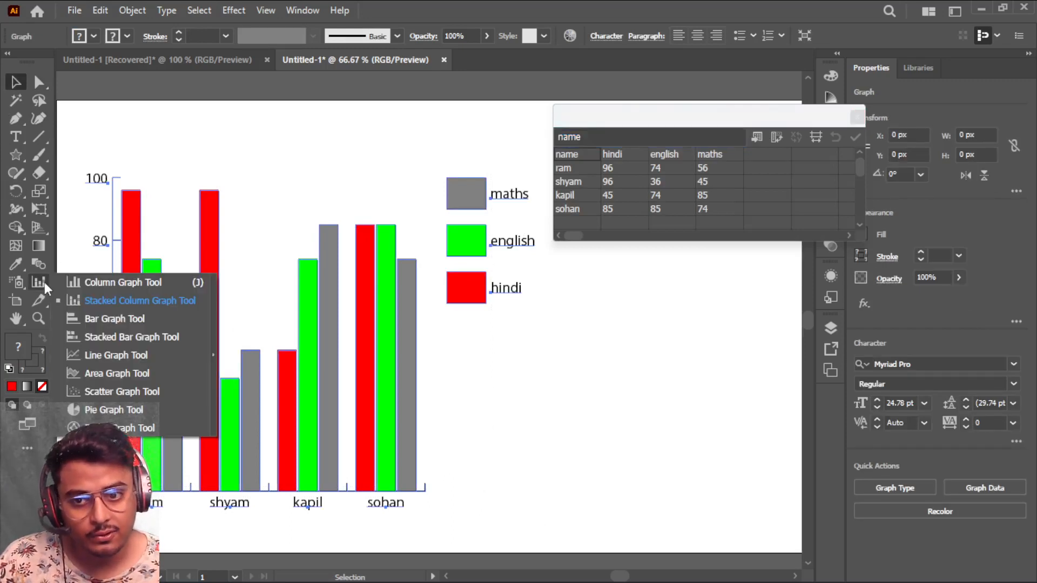
pyautogui.click(122, 303)
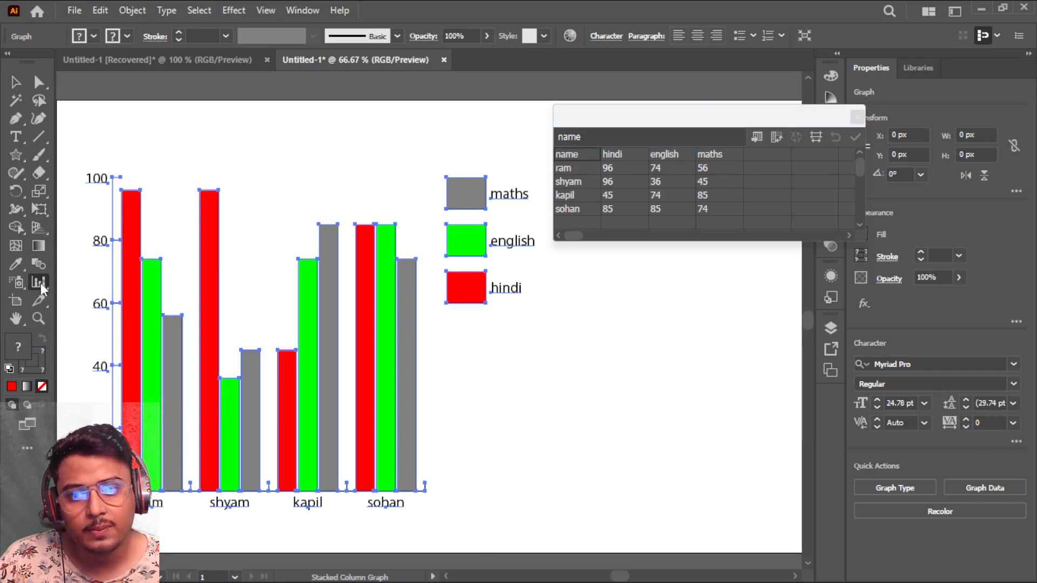
pyautogui.moveTo(42, 289); pyautogui.dragTo(110, 283)
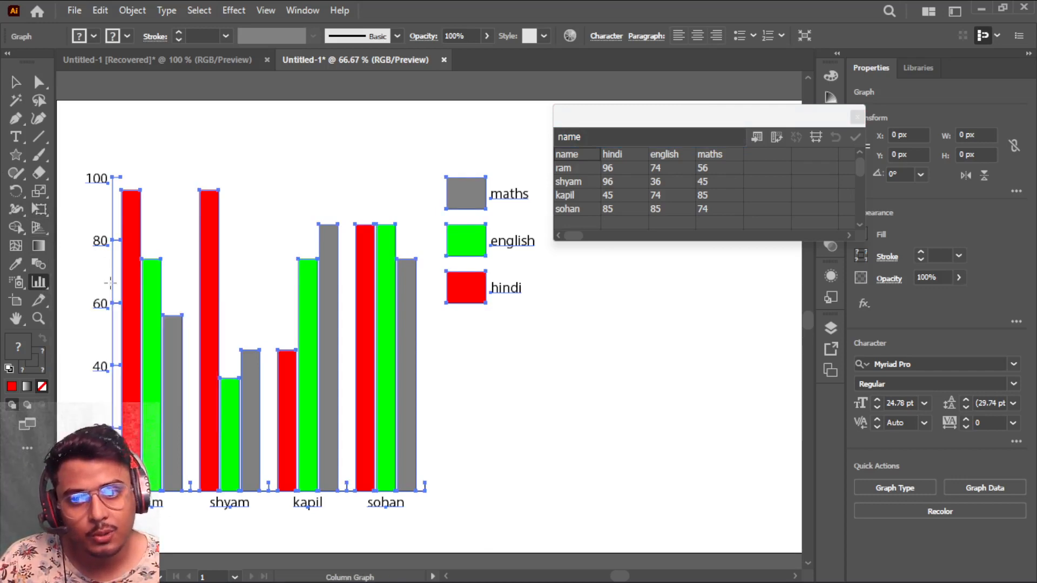
pyautogui.doubleClick(40, 281)
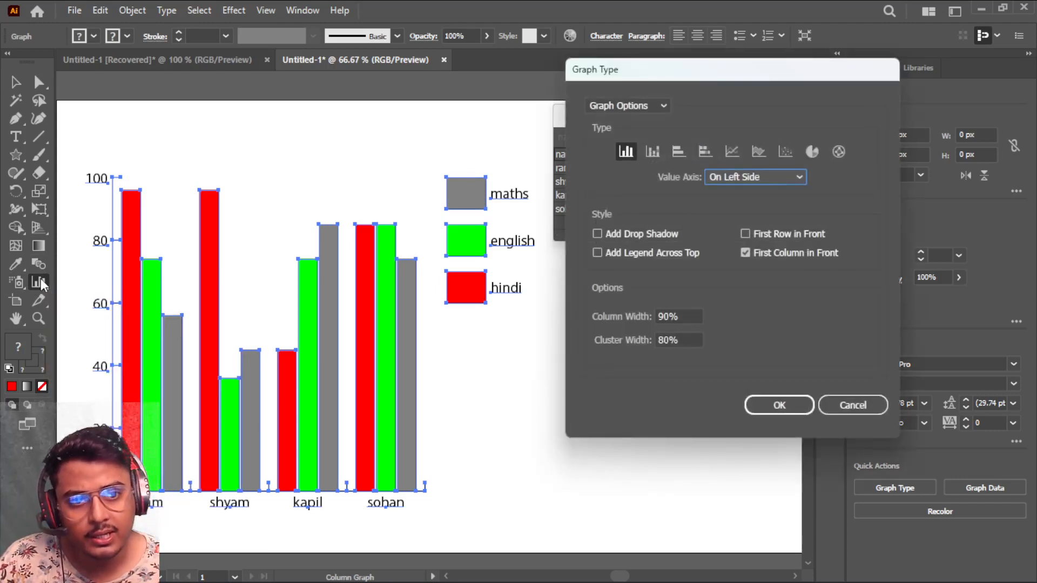
pyautogui.moveTo(692, 71); pyautogui.dragTo(708, 101)
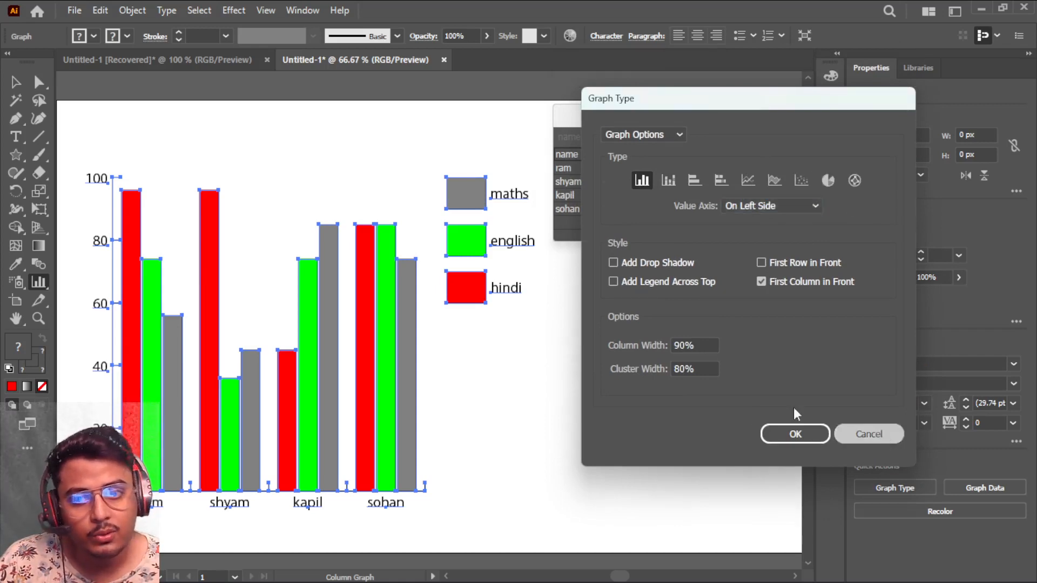
pyautogui.click(795, 434)
# Convert the selected column graph to the Stacked Column type through its Graph Type options
pyautogui.click(38, 282)
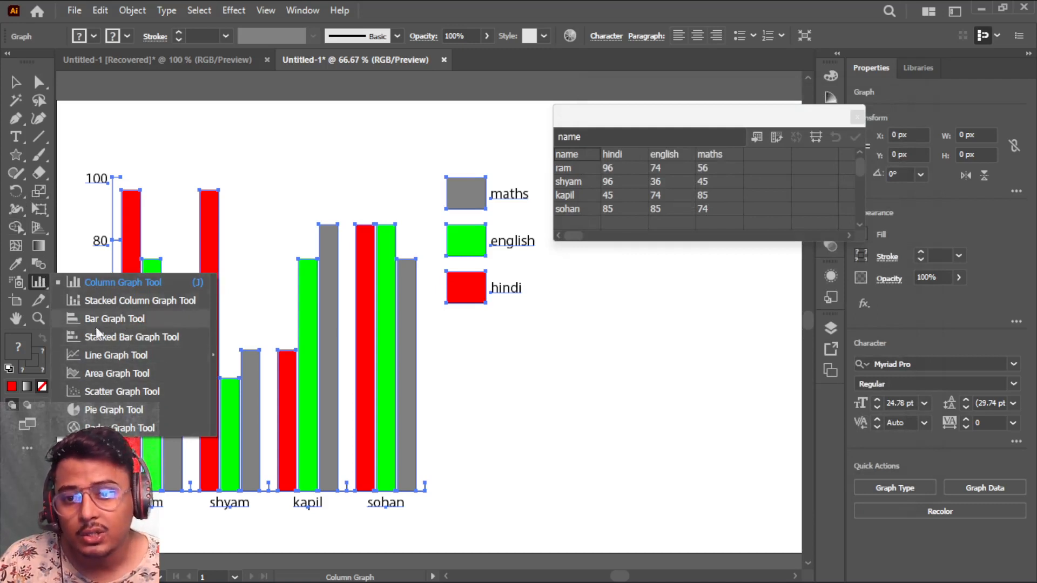
pyautogui.doubleClick(104, 282)
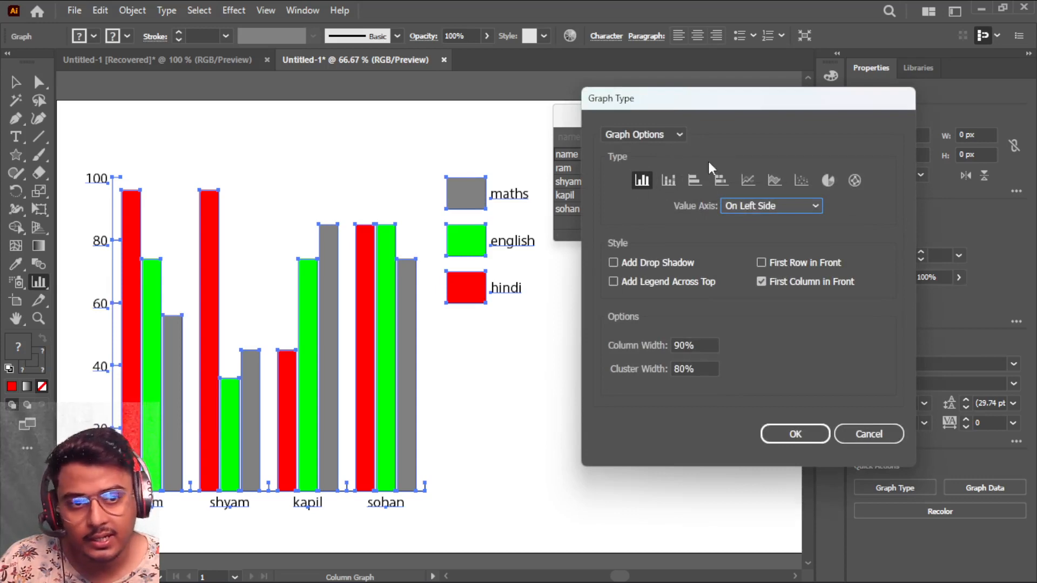
pyautogui.click(683, 135)
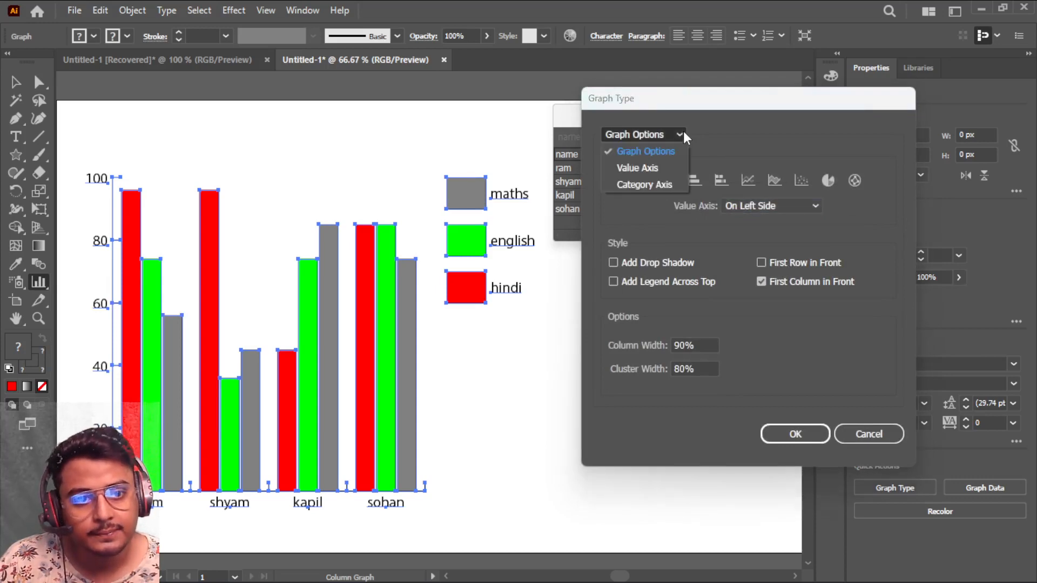
pyautogui.click(684, 136)
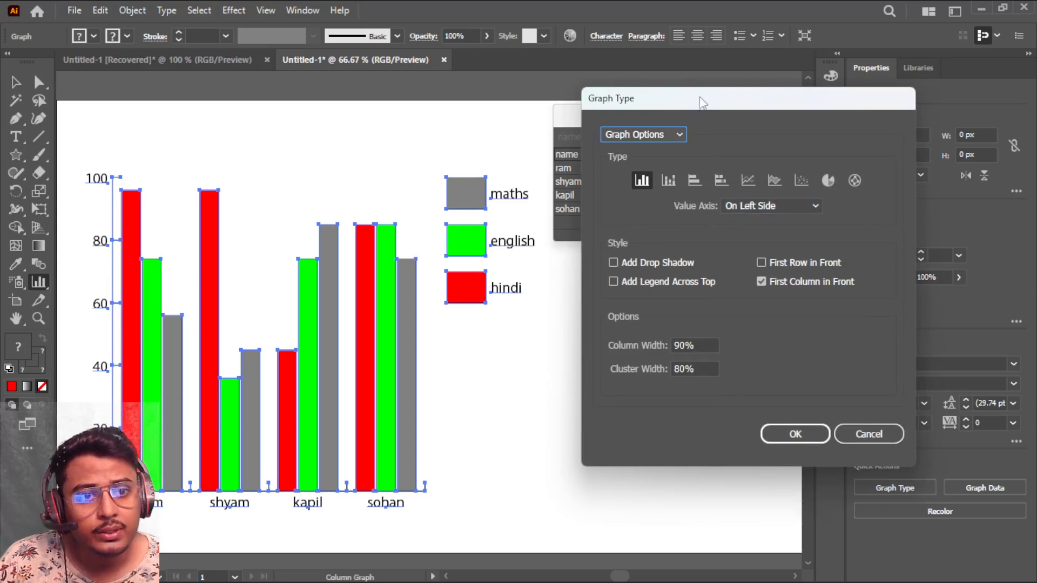
pyautogui.moveTo(702, 103); pyautogui.dragTo(731, 55)
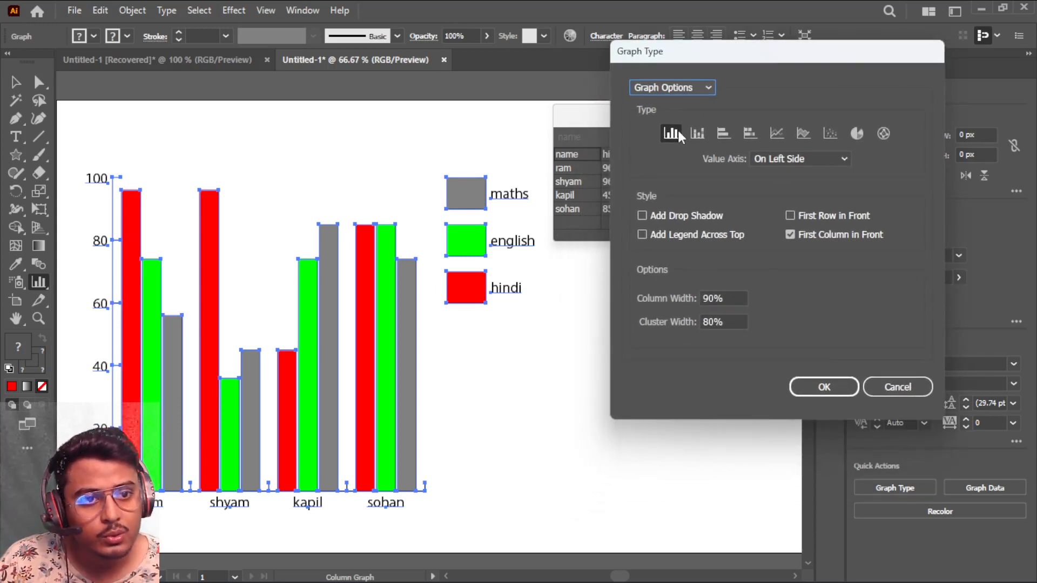
pyautogui.click(697, 134)
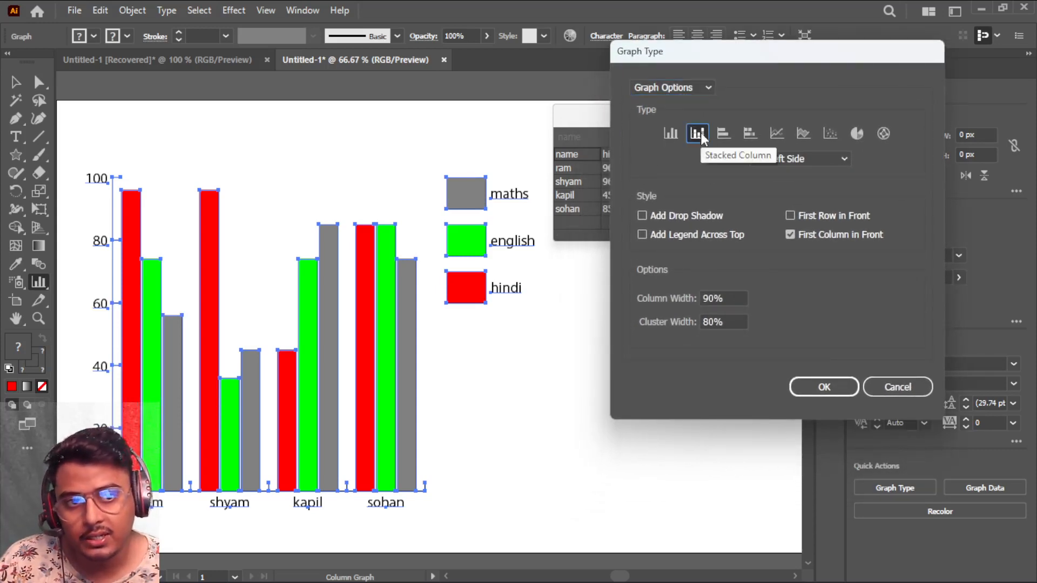
pyautogui.click(839, 395)
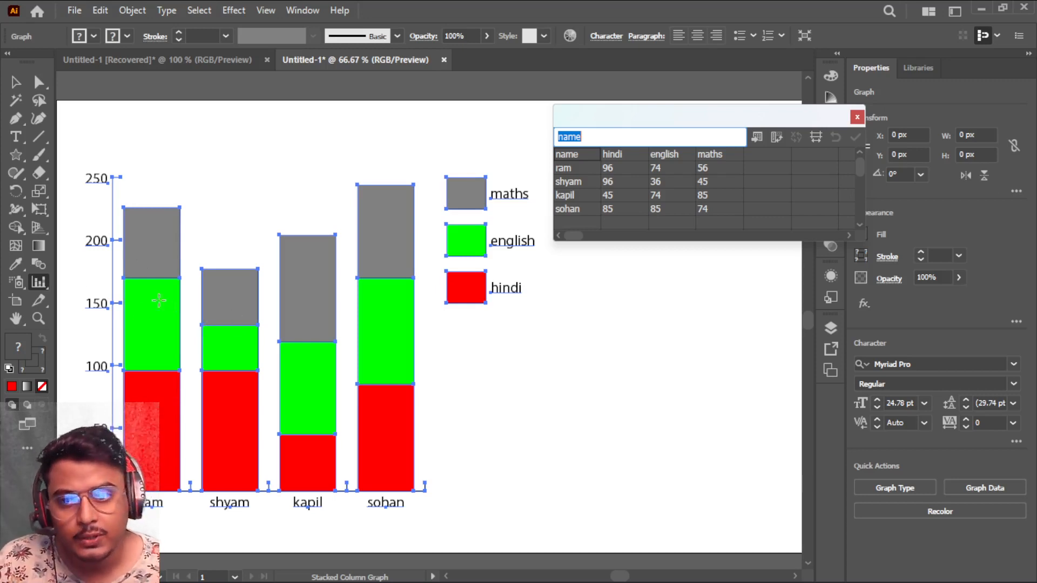
# Convert the stacked graph to the horizontal Bar type with its value axis On Bottom Side
pyautogui.doubleClick(39, 282)
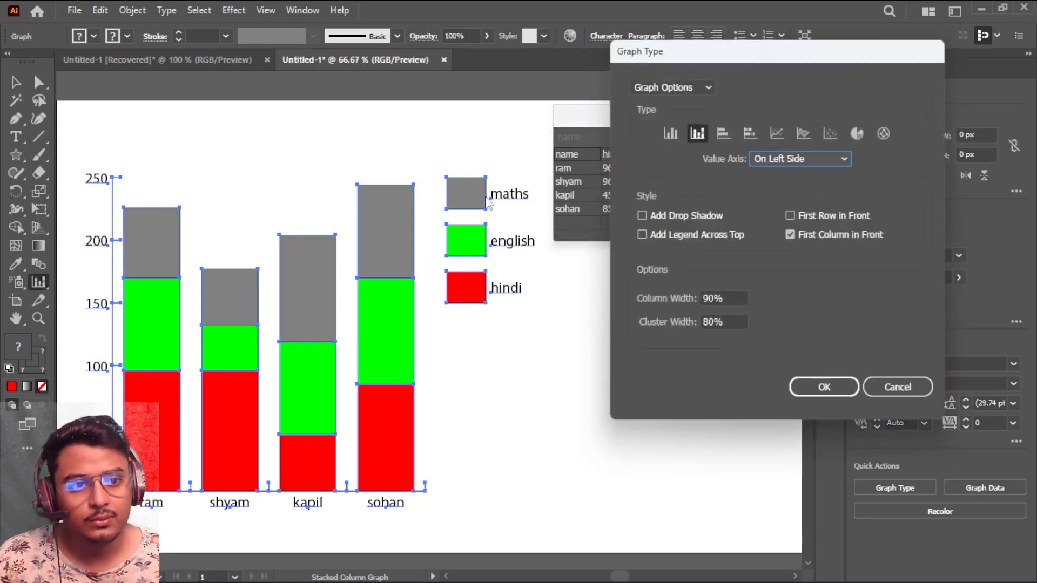
pyautogui.click(724, 138)
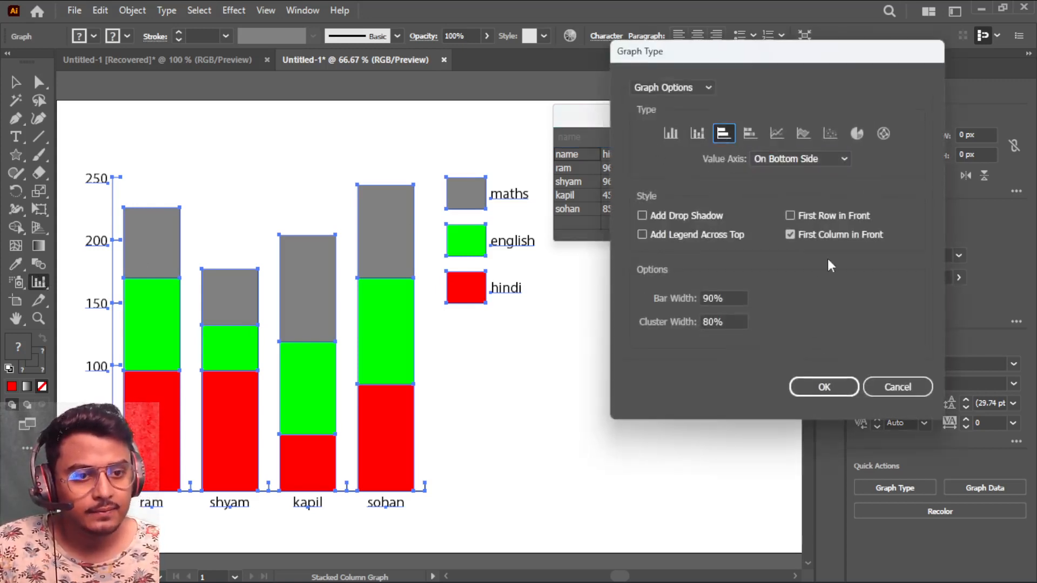
pyautogui.click(824, 387)
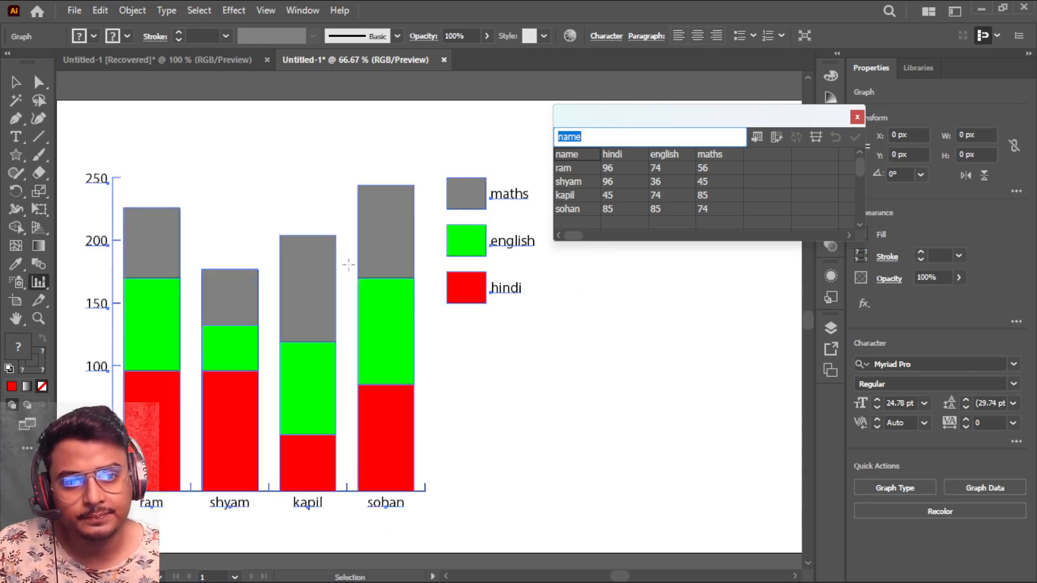
# Try the Line graph type on the stacked marks graph with data points marked and connected, and undo the conversion
pyautogui.doubleClick(39, 282)
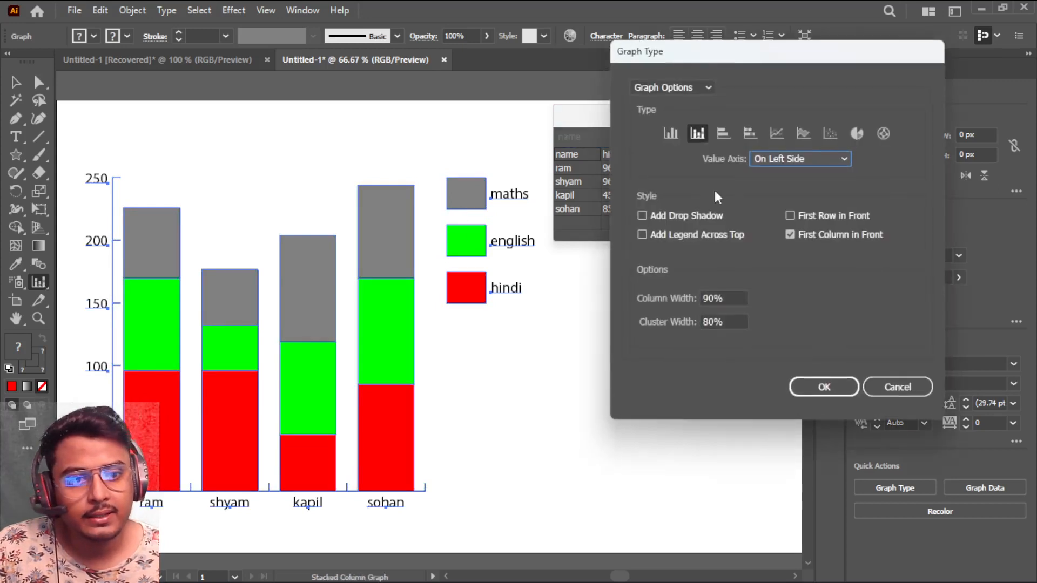
pyautogui.click(776, 133)
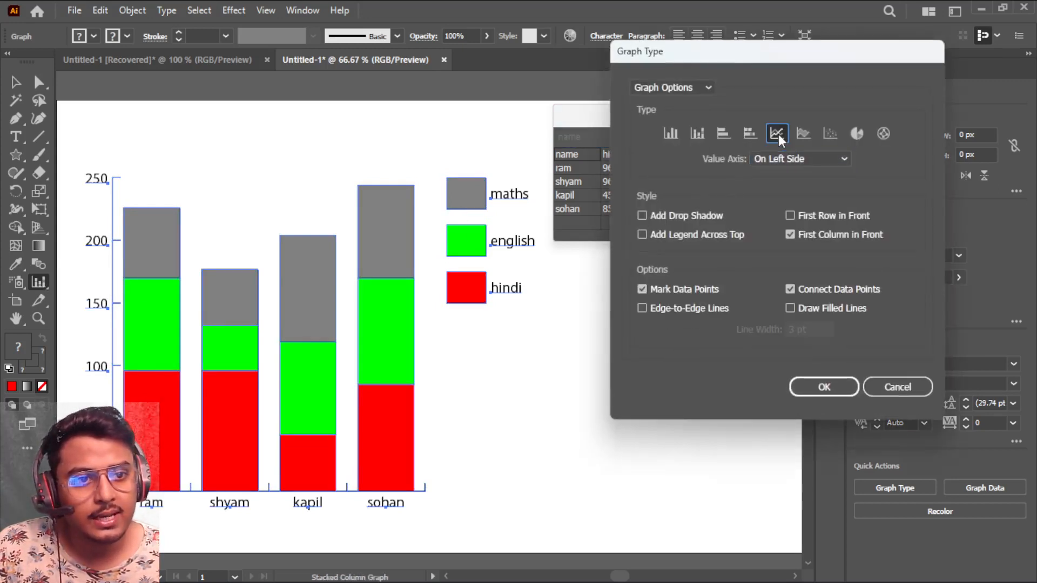
pyautogui.click(834, 393)
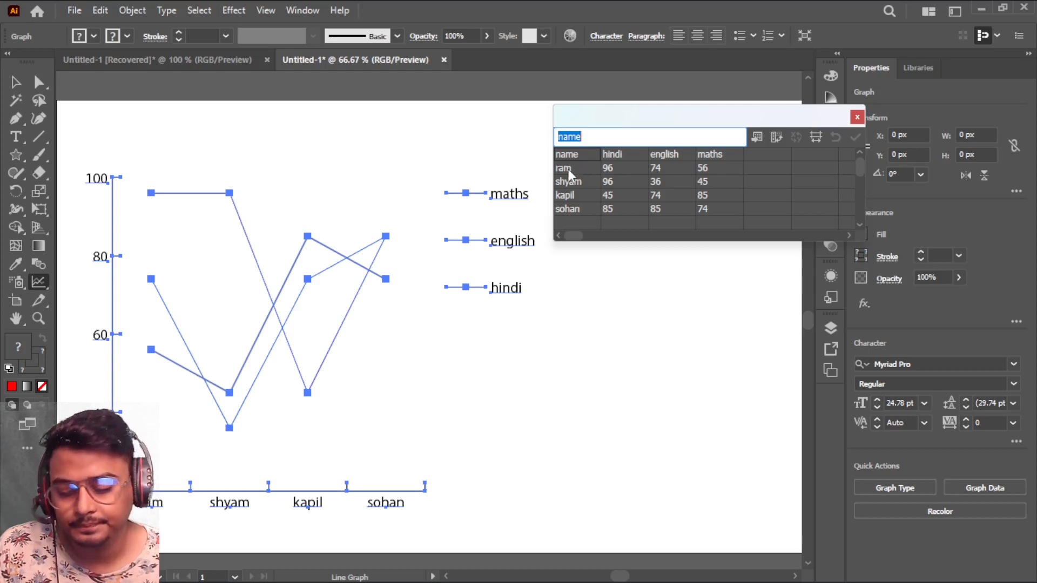
pyautogui.hotkey('ctrl', 'z')
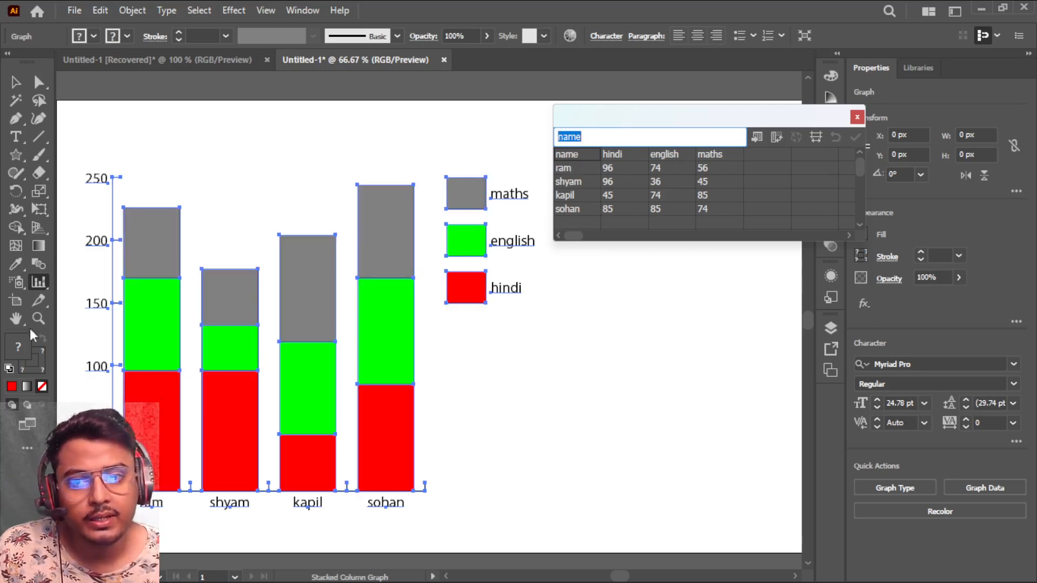
# Try the Pie graph type with a Standard Legend, and undo both it and the earlier stacked column conversion
pyautogui.click(42, 294)
pyautogui.doubleClick(41, 292)
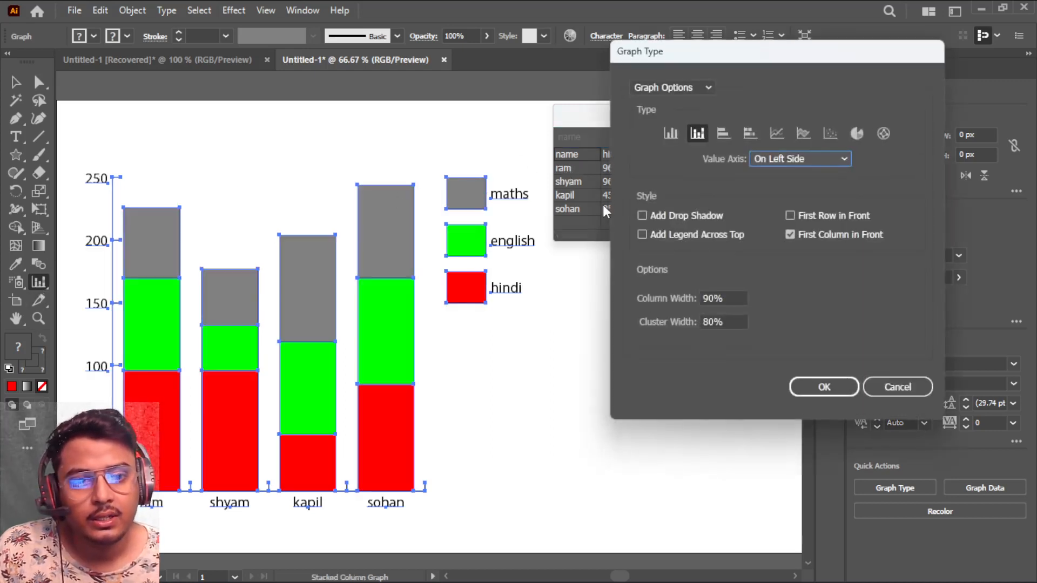
pyautogui.click(831, 134)
pyautogui.click(857, 134)
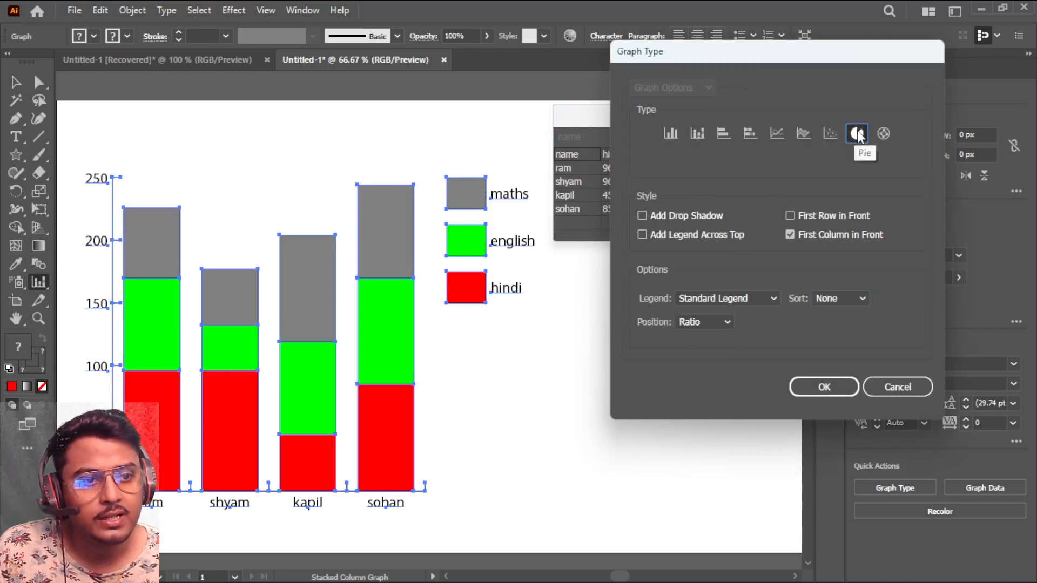
pyautogui.click(828, 391)
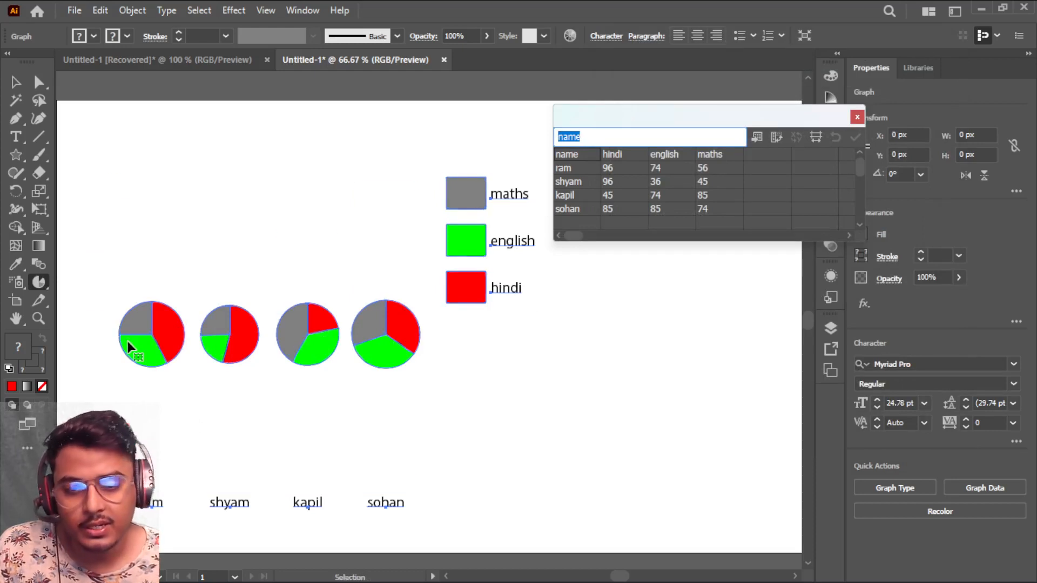
pyautogui.hotkey('ctrl', 'z')
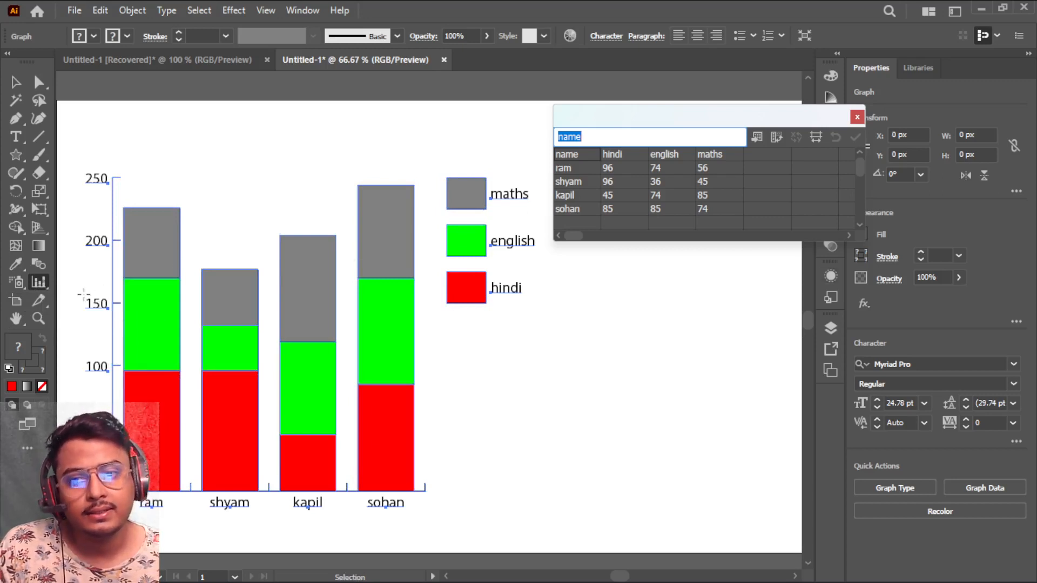
pyautogui.hotkey('ctrl', 'z')
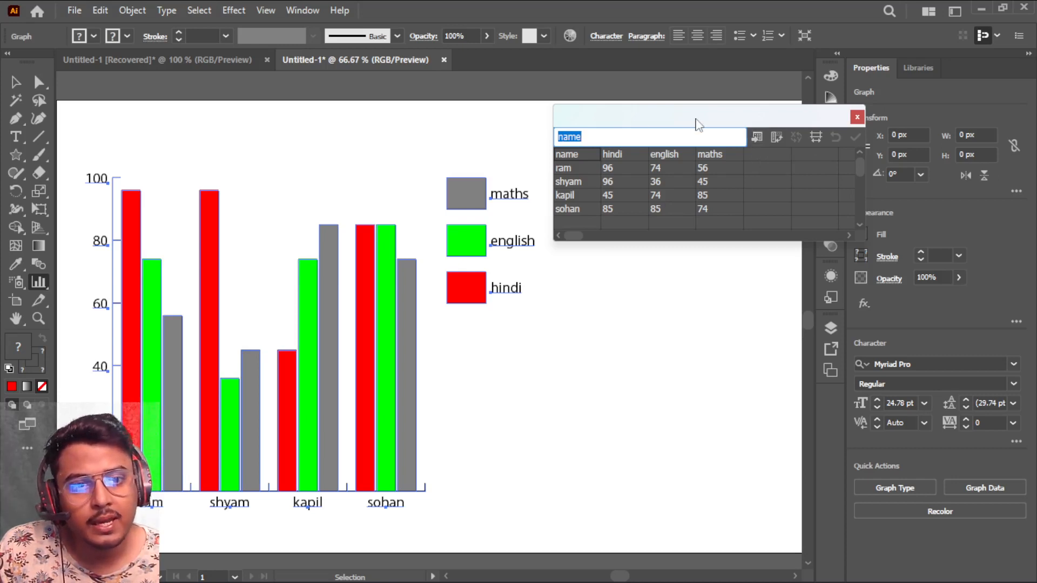
# Reposition the graph data window and view the Import Graph Data dialog without importing a file
pyautogui.moveTo(696, 123); pyautogui.dragTo(627, 135)
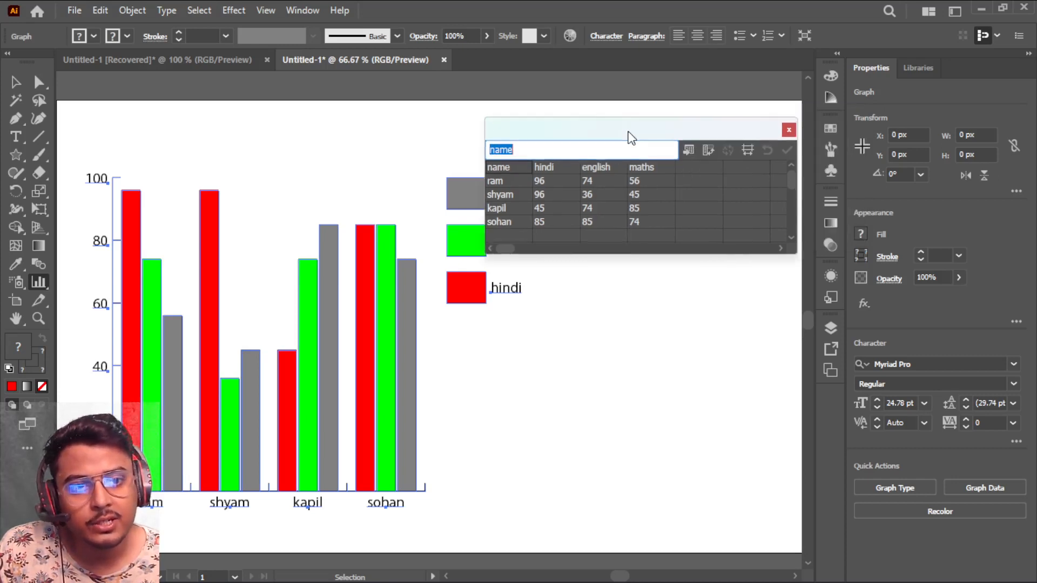
pyautogui.click(689, 151)
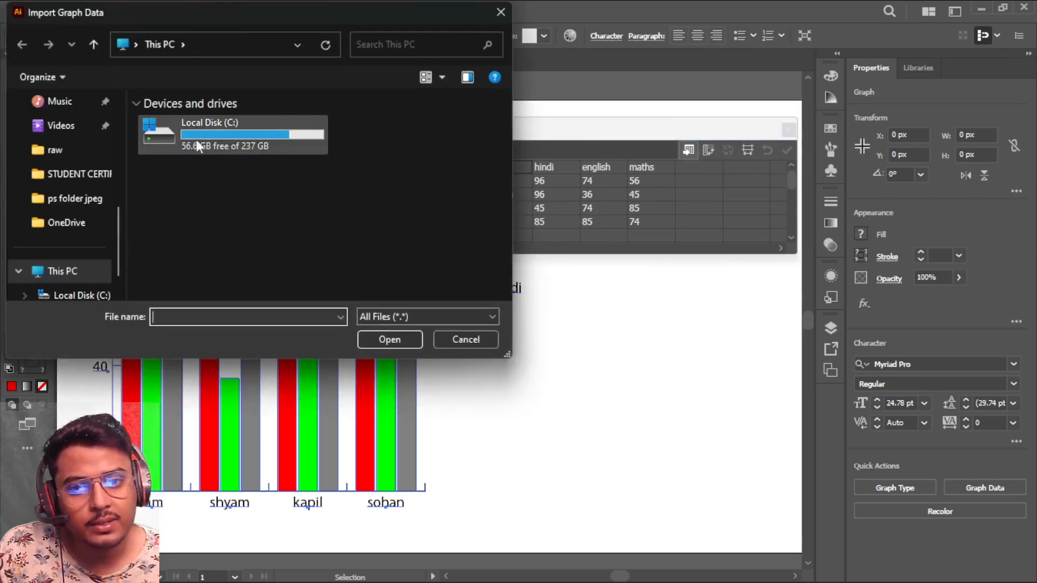
pyautogui.click(499, 12)
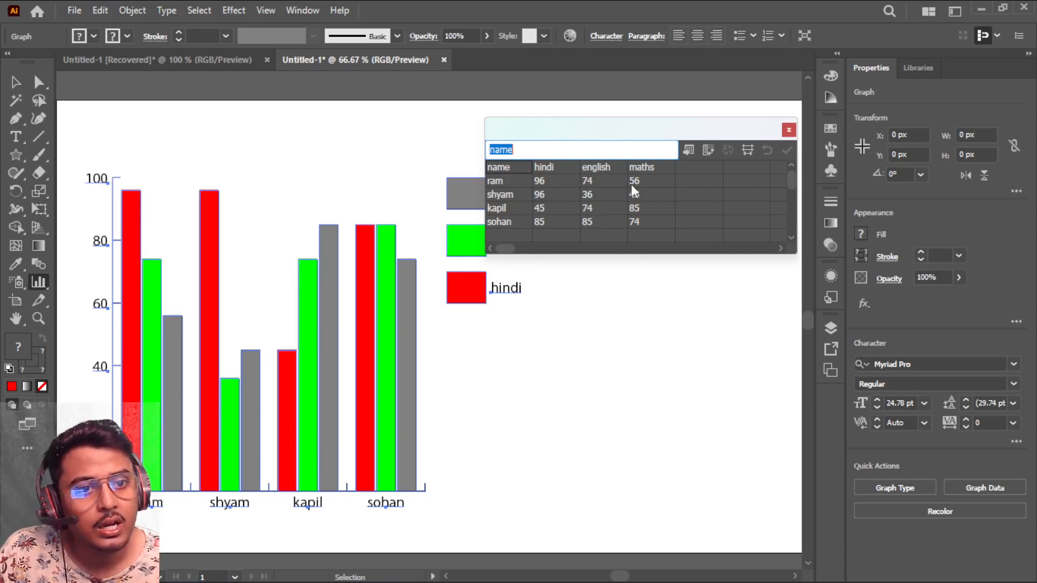
# Transpose the rows and columns of the graph data back and forth without applying the change
pyautogui.click(707, 149)
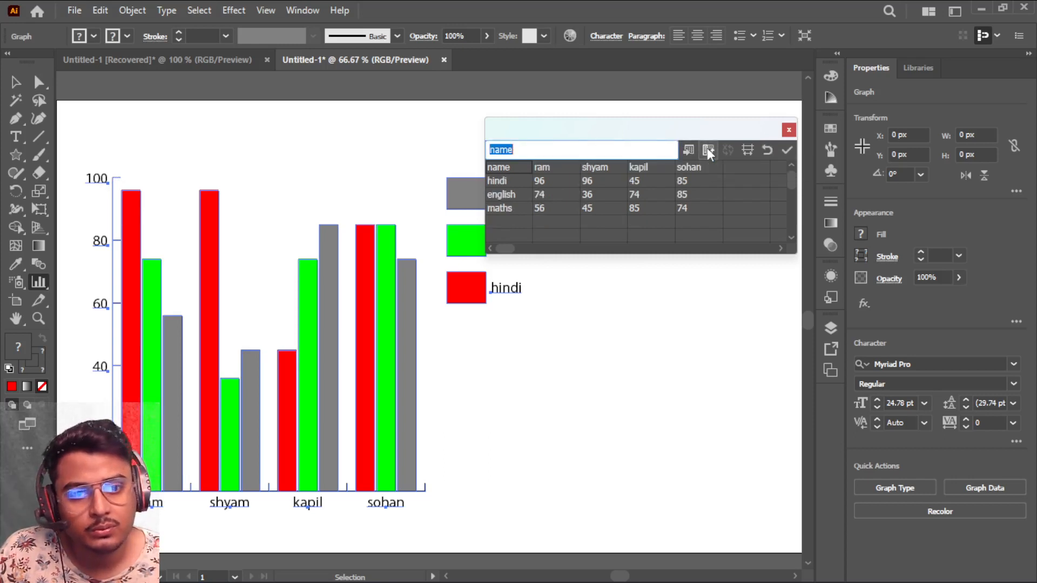
pyautogui.click(707, 149)
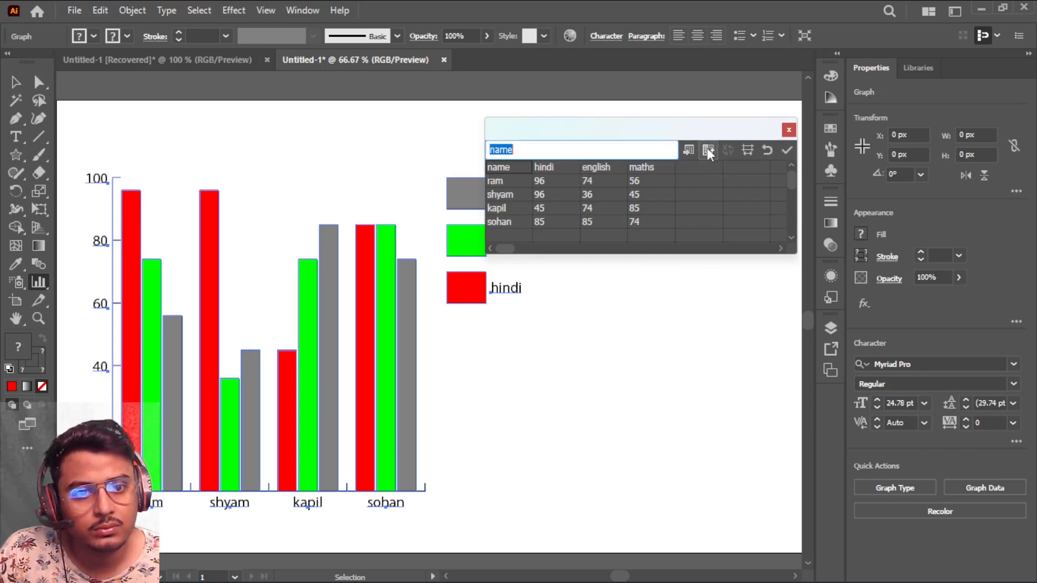
pyautogui.click(707, 148)
pyautogui.click(707, 148)
pyautogui.click(708, 148)
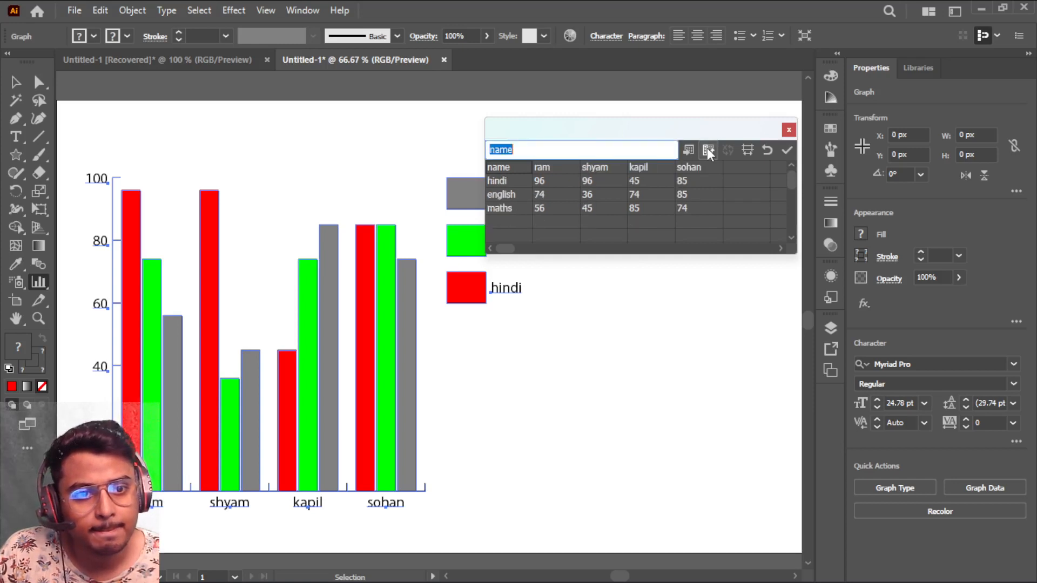
pyautogui.click(707, 148)
pyautogui.click(708, 148)
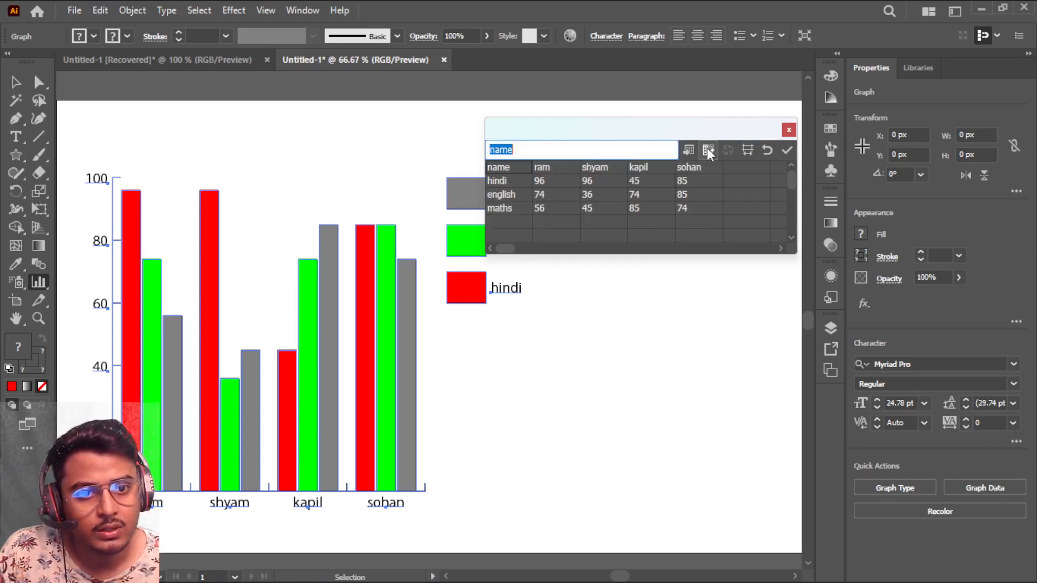
pyautogui.click(707, 148)
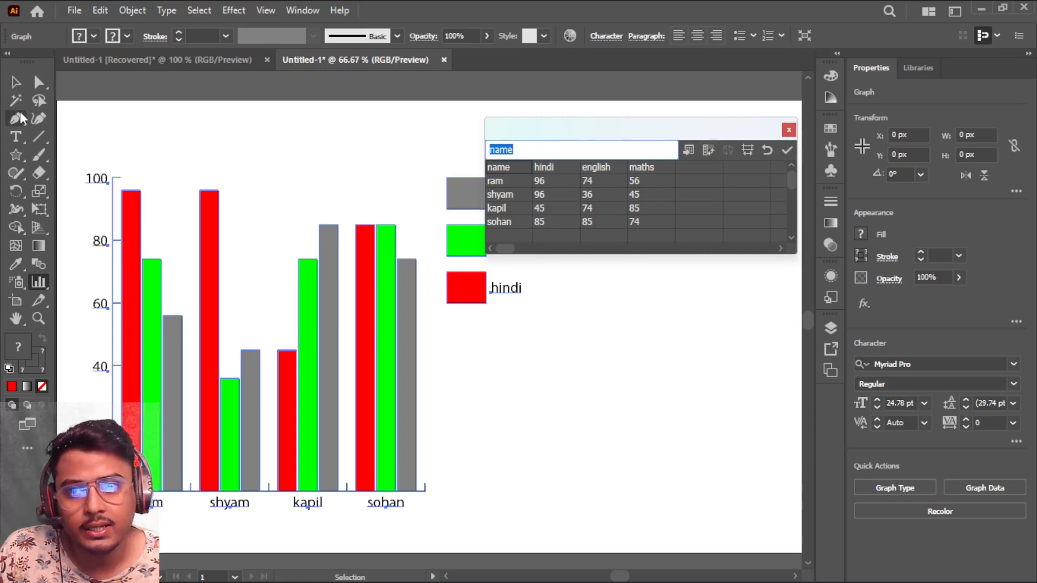
# Reselect the whole graph, transpose its data so the subjects become the categories, and apply the change
pyautogui.click(12, 82)
pyautogui.moveTo(73, 146); pyautogui.dragTo(584, 520)
pyautogui.click(705, 150)
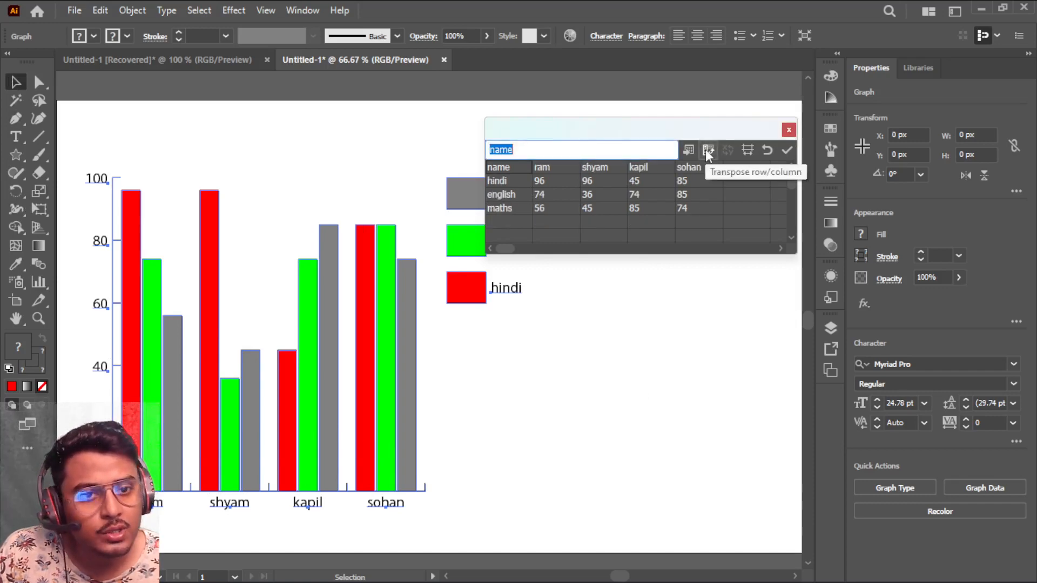
pyautogui.click(787, 151)
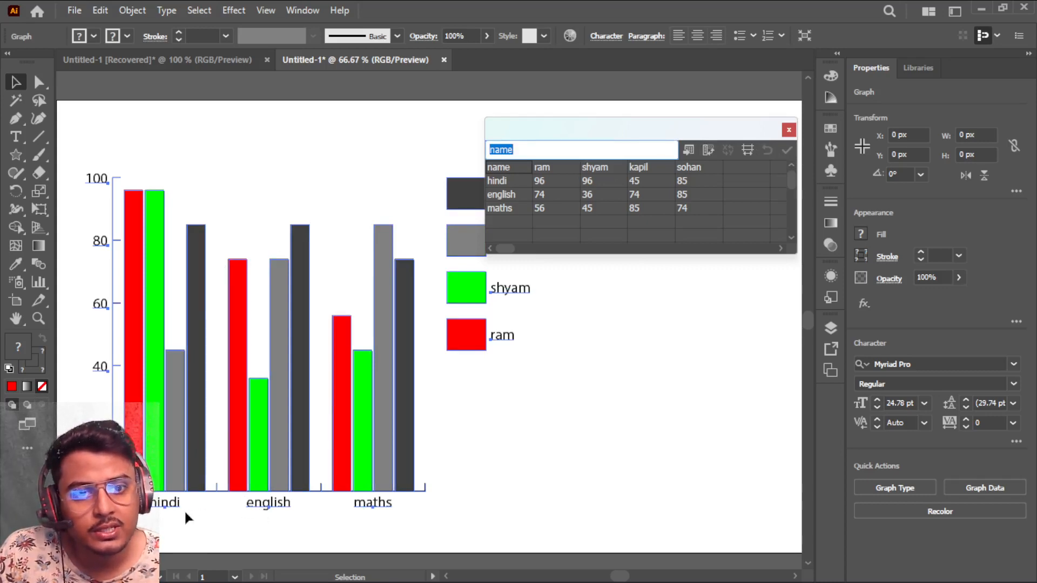
# Transpose the graph data to the original arrangement and back again, and apply the subject-based layout
pyautogui.click(708, 150)
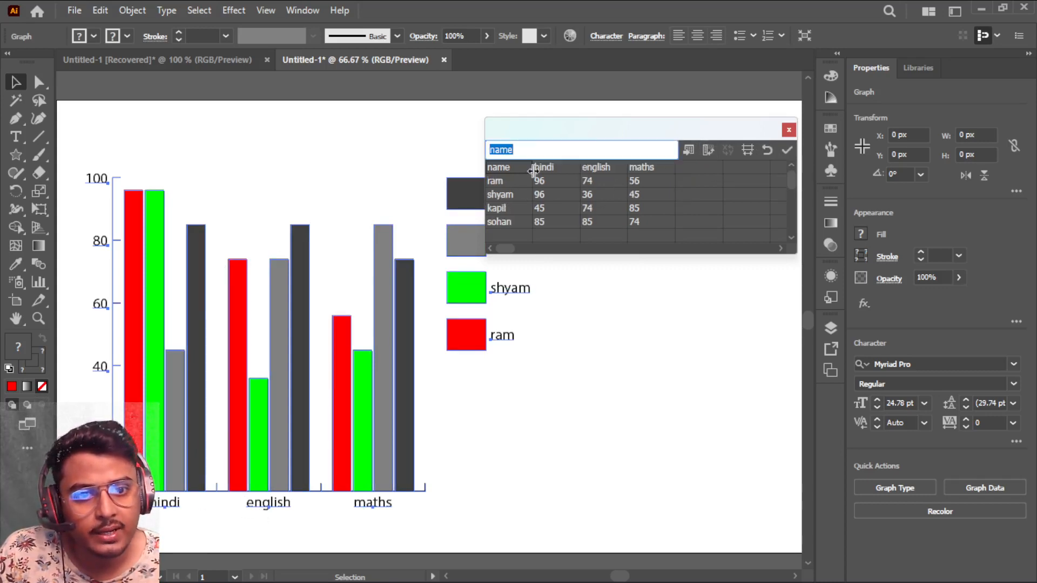
pyautogui.click(704, 151)
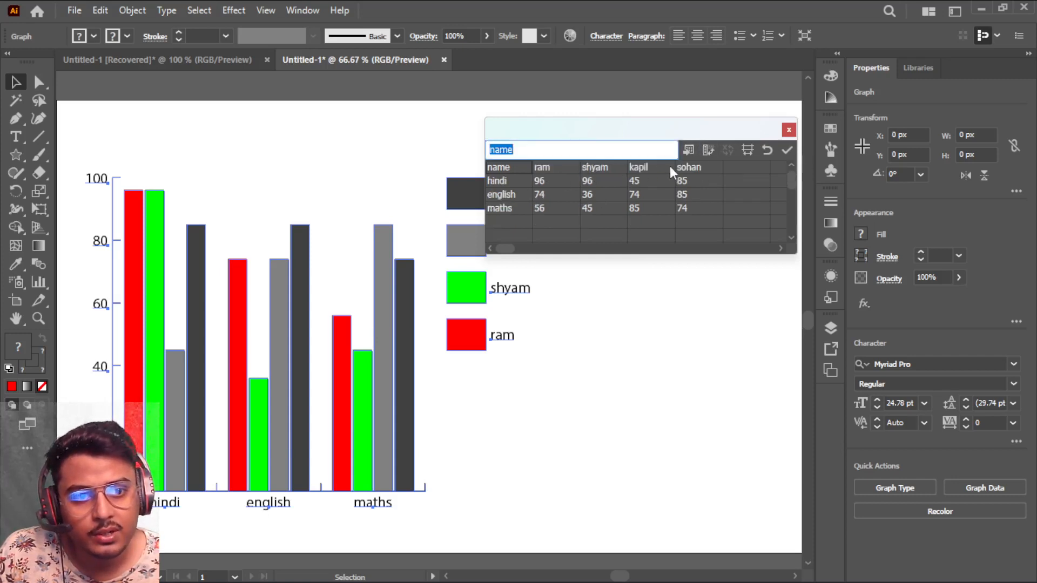
pyautogui.click(784, 150)
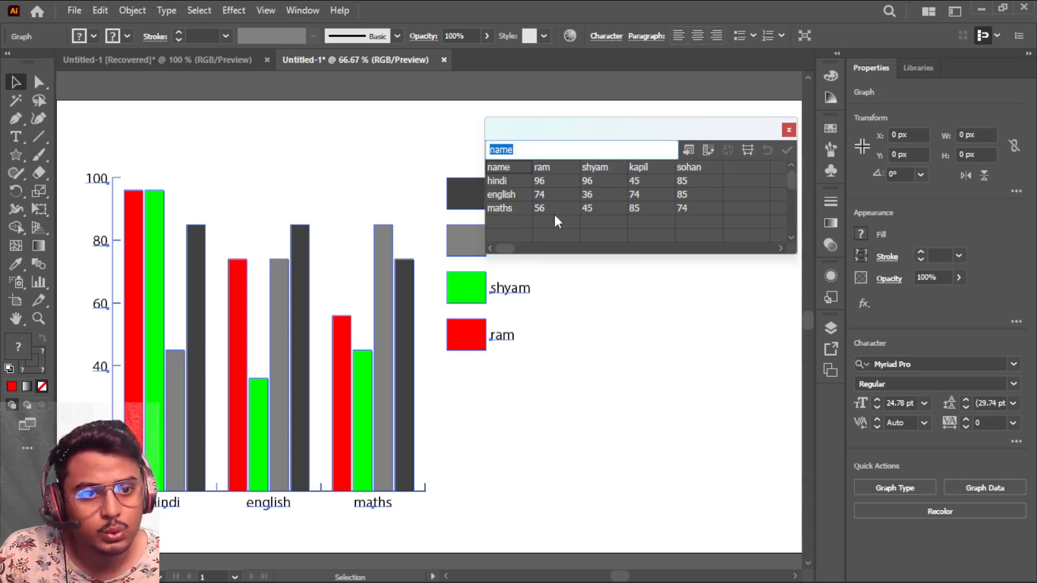
# Clear the "name" label from the first cell of the graph data and transpose the table back and forth
pyautogui.moveTo(590, 128); pyautogui.dragTo(668, 164)
pyautogui.press('BackSpace')
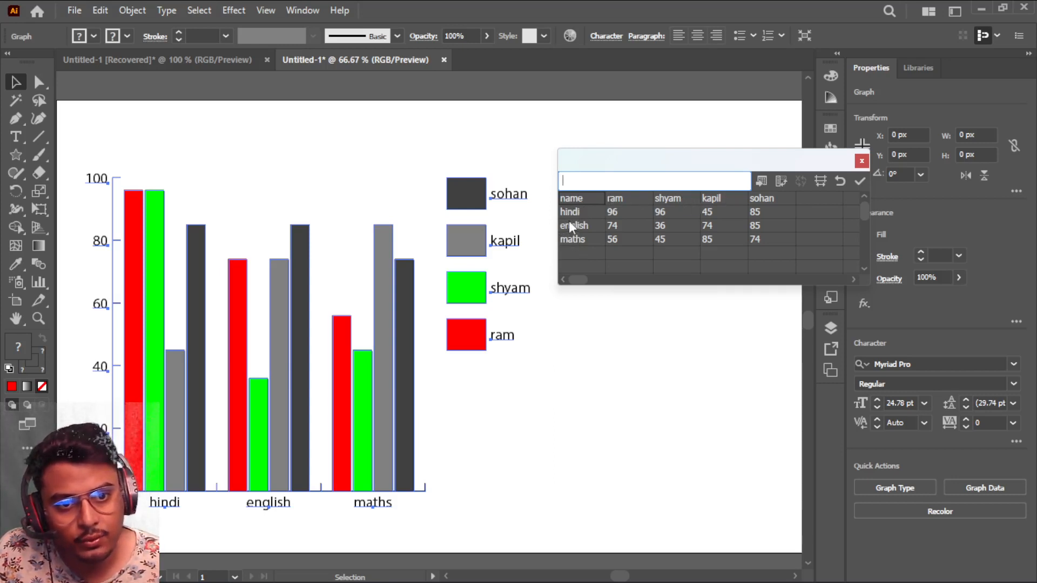
pyautogui.click(779, 180)
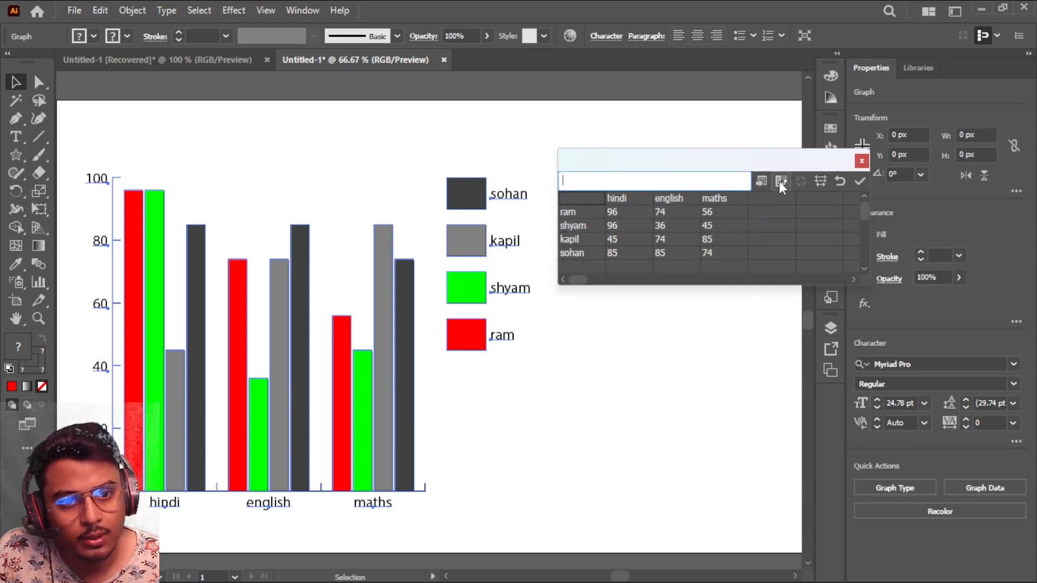
pyautogui.click(779, 180)
pyautogui.click(778, 180)
pyautogui.click(779, 181)
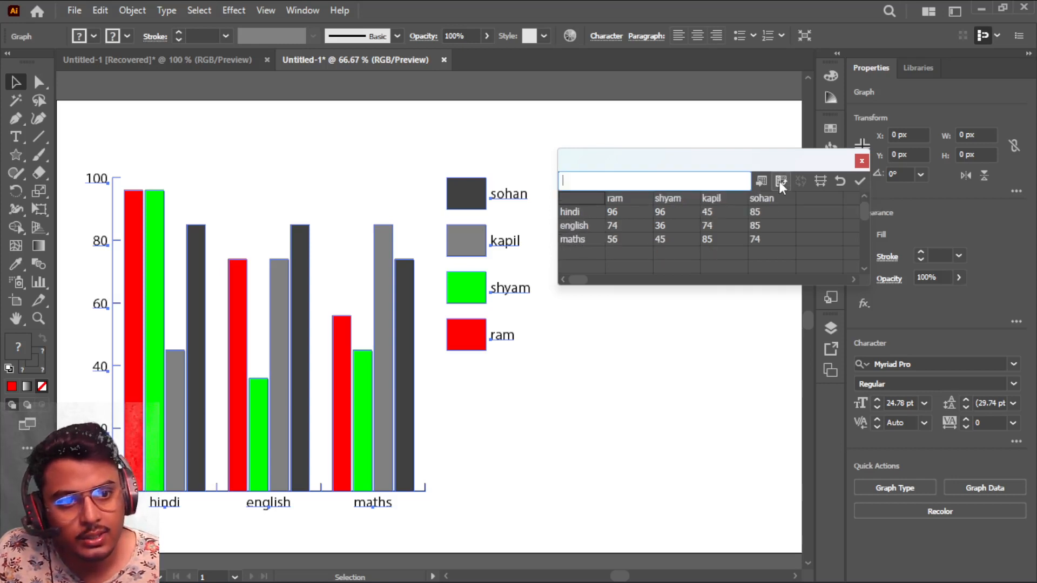
# Transpose the graph data so the students form the rows, enter "name" in the first cell, and apply the change
pyautogui.click(778, 180)
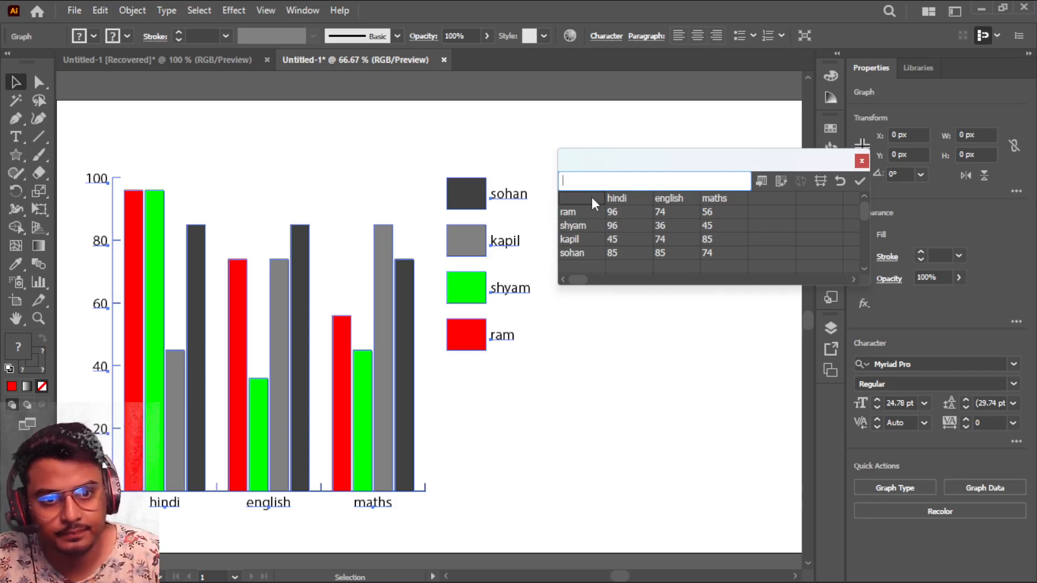
pyautogui.write('name')
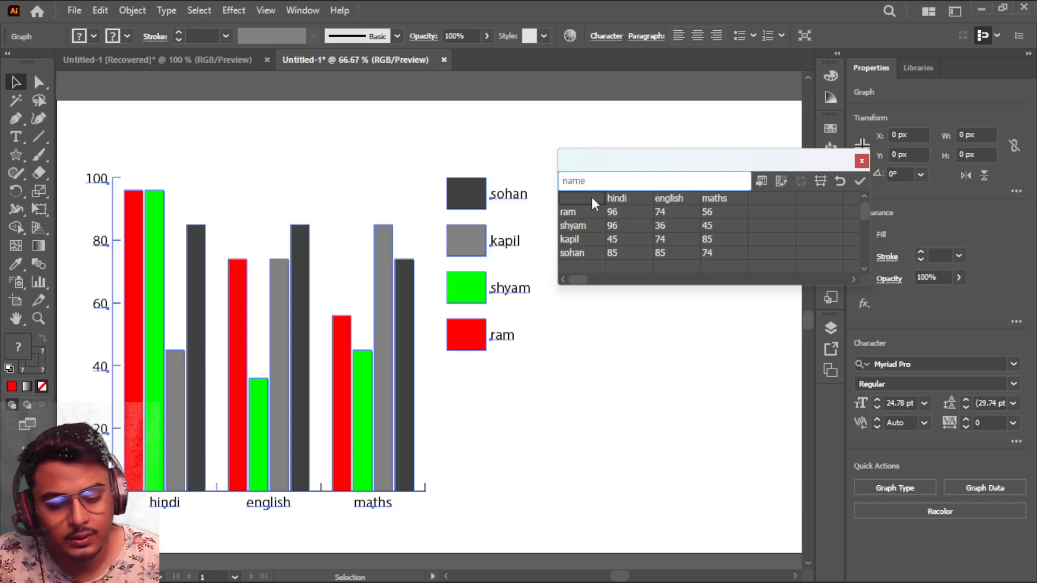
pyautogui.press('Return')
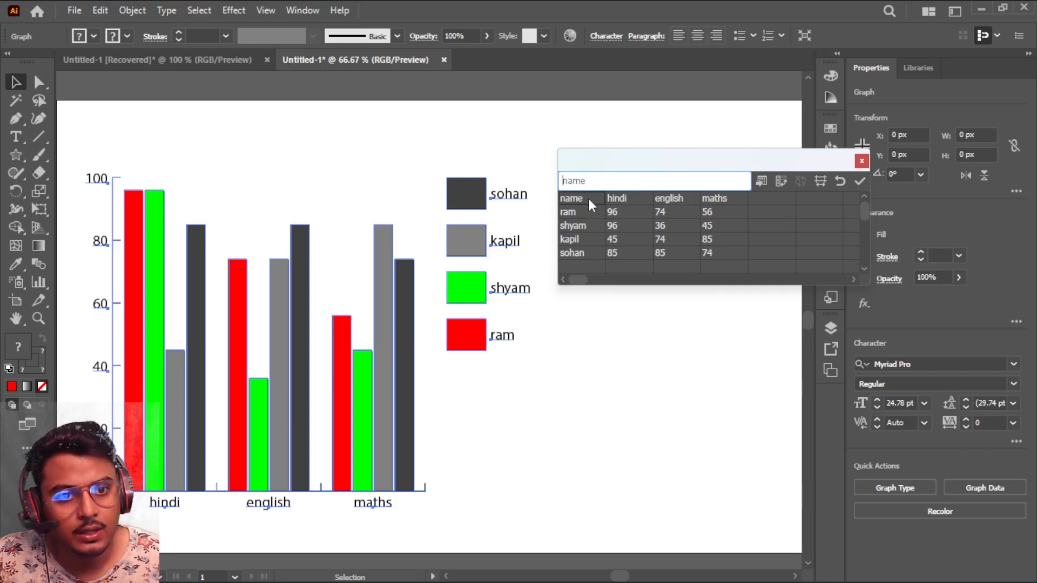
pyautogui.click(587, 197)
pyautogui.click(578, 214)
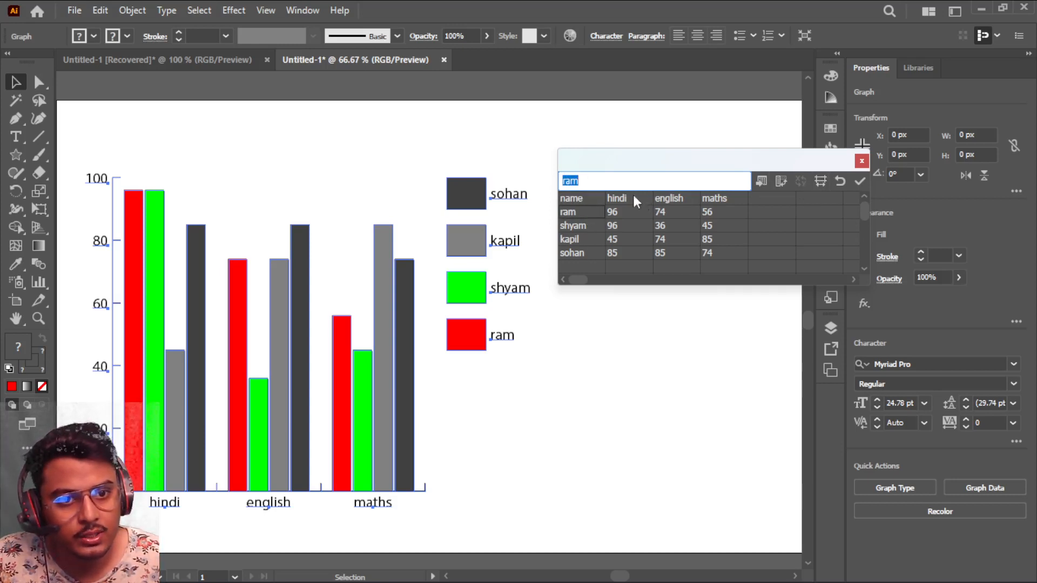
pyautogui.click(860, 181)
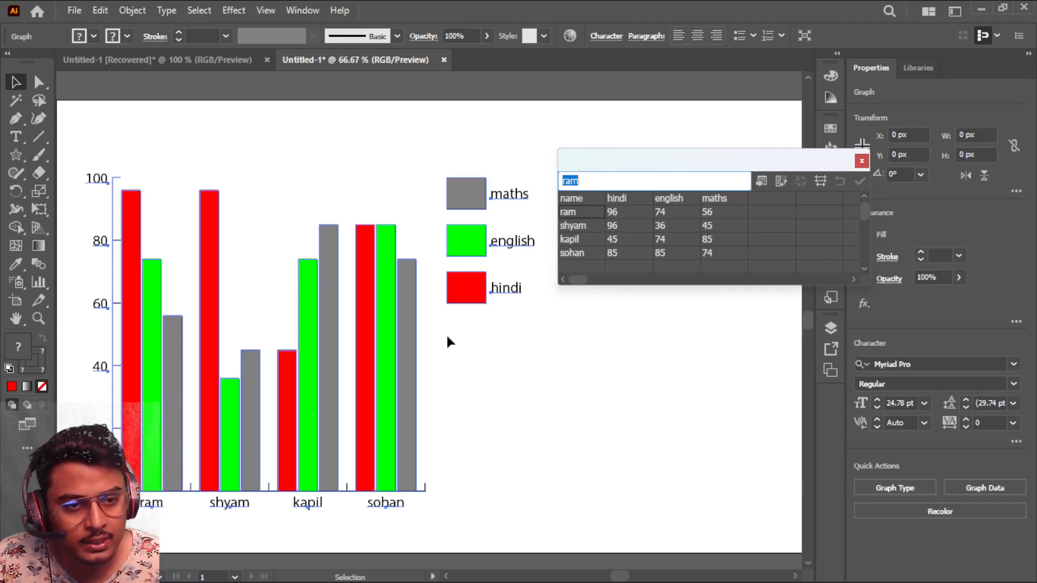
# Transpose the graph data to the subject-based layout and apply it, and transpose it back to the student-based layout and apply that
pyautogui.click(778, 182)
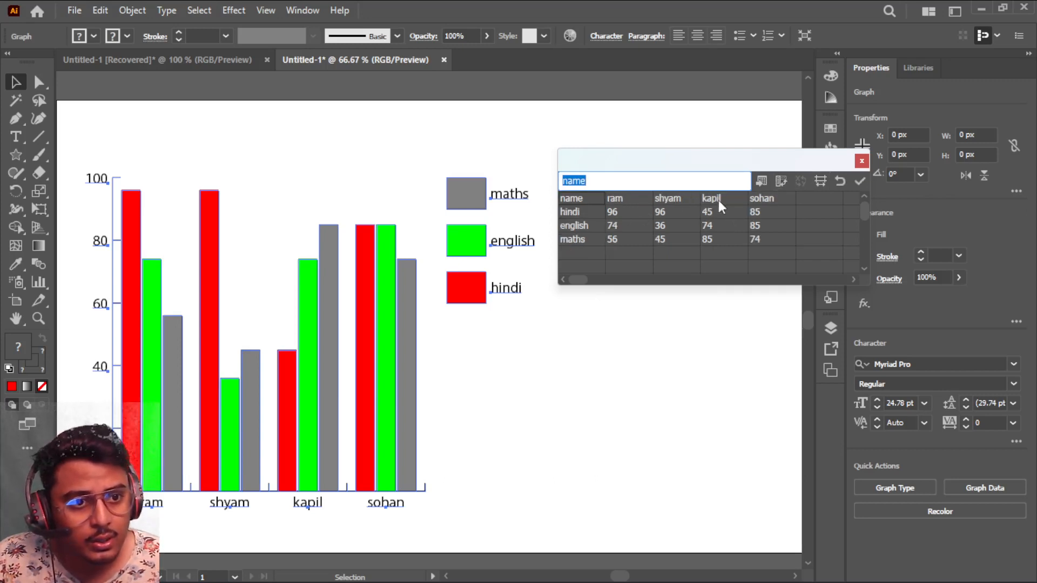
pyautogui.click(858, 179)
pyautogui.click(858, 181)
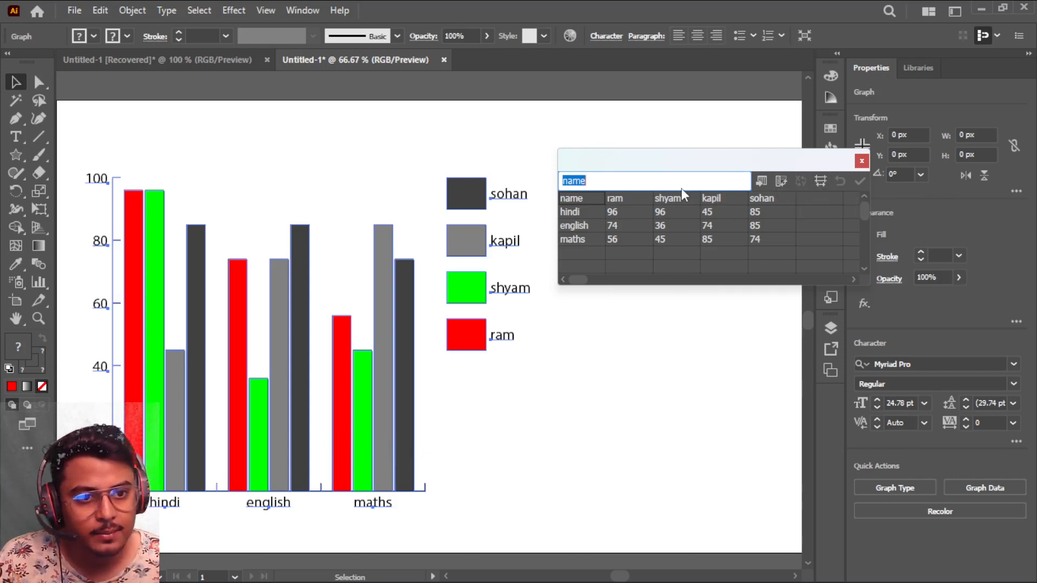
pyautogui.click(781, 181)
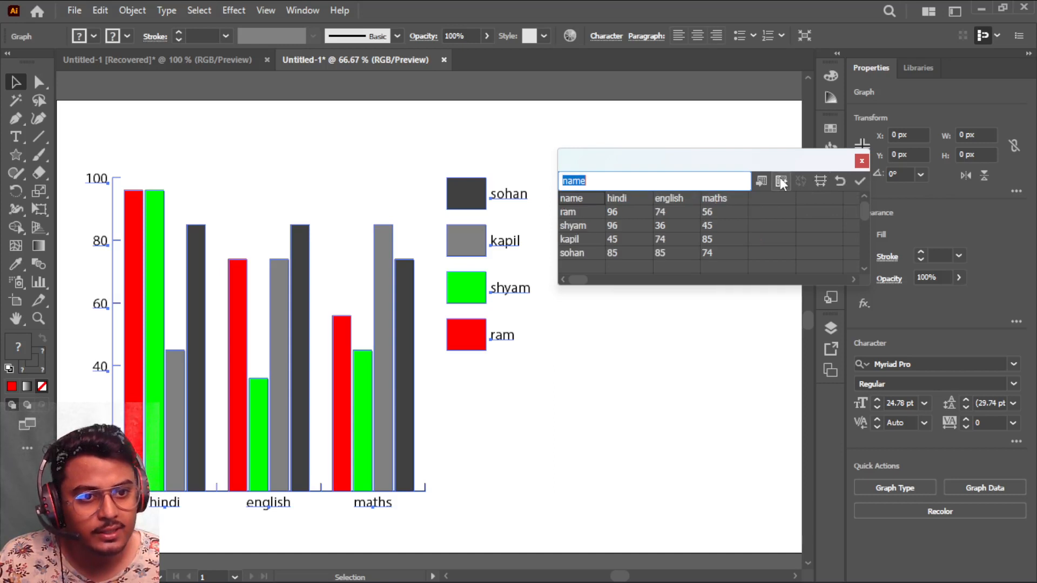
pyautogui.click(859, 181)
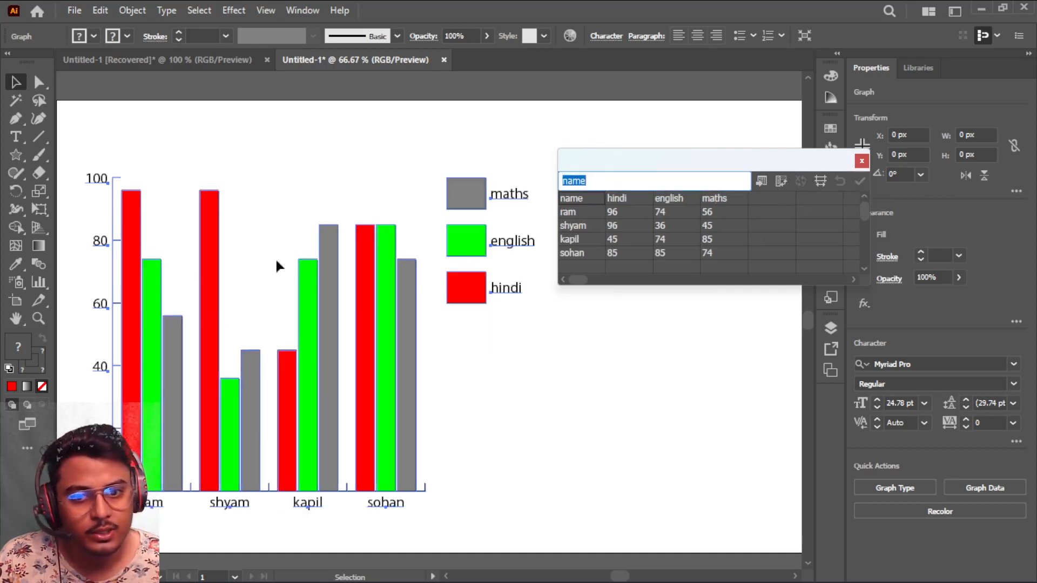
# Set the number of decimals for the graph data cells to 2 digits and return it to 0
pyautogui.click(821, 182)
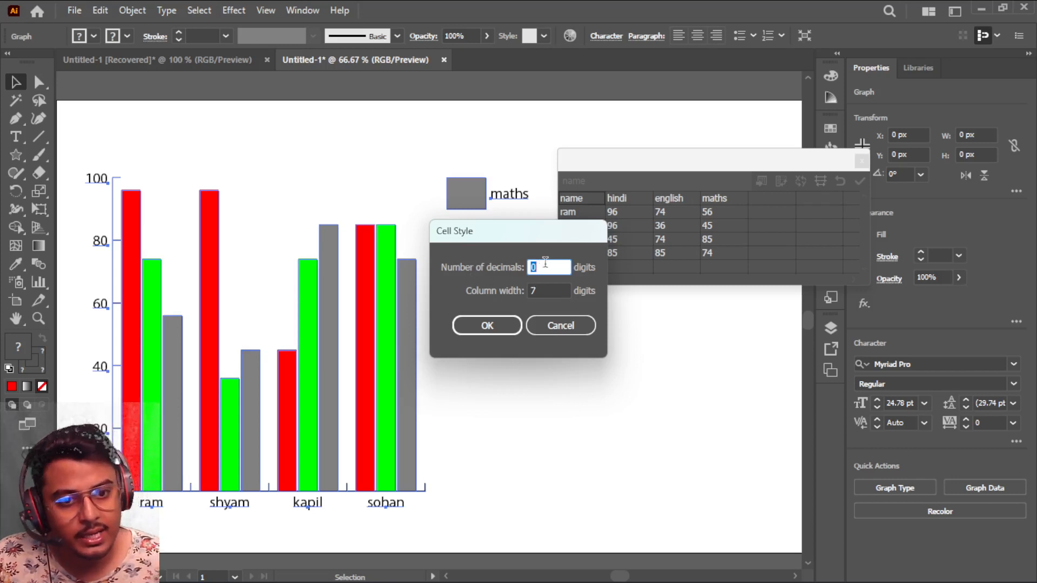
pyautogui.click(487, 326)
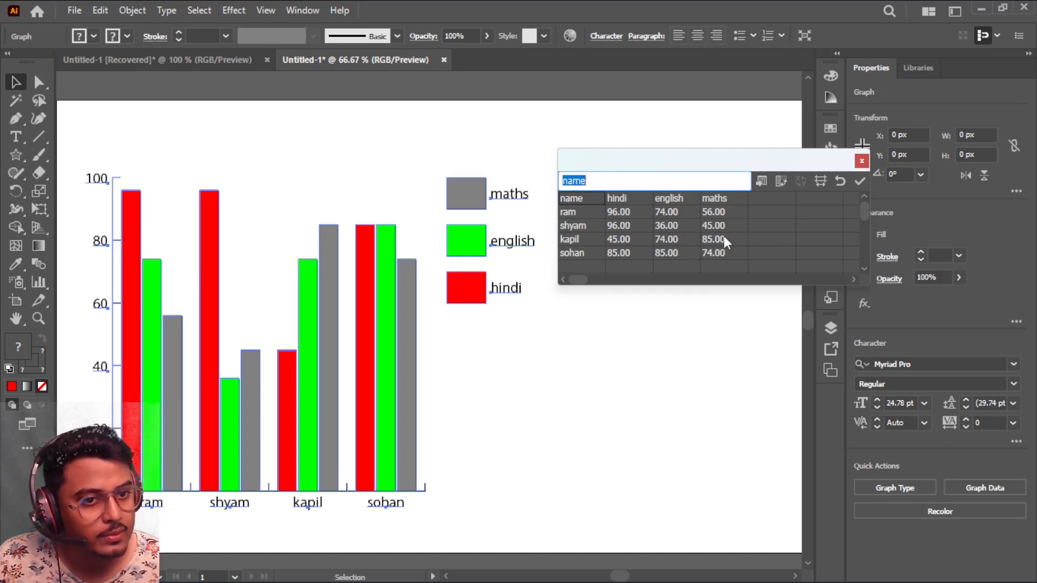
pyautogui.click(819, 183)
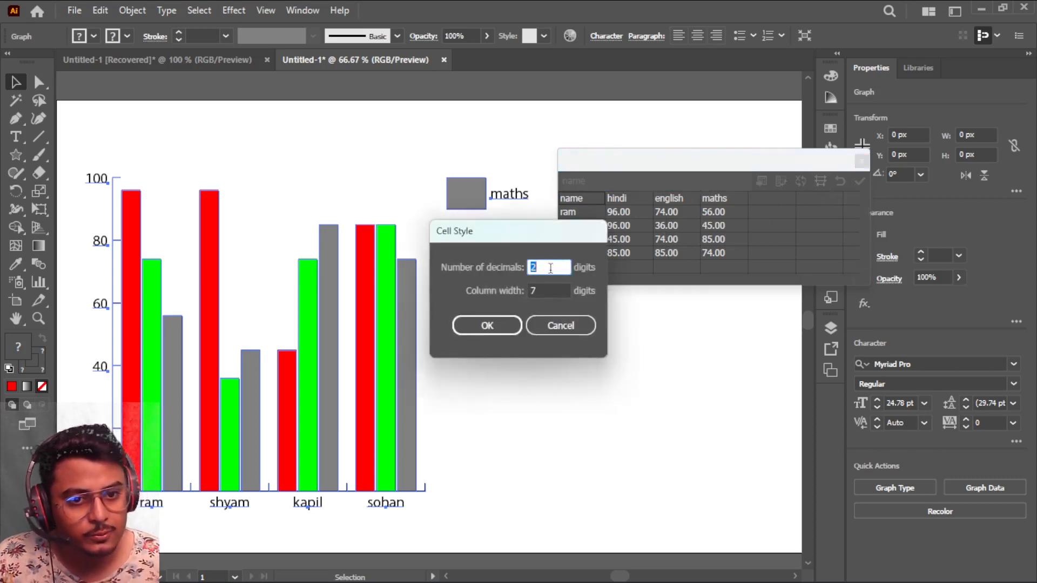
pyautogui.write('0')
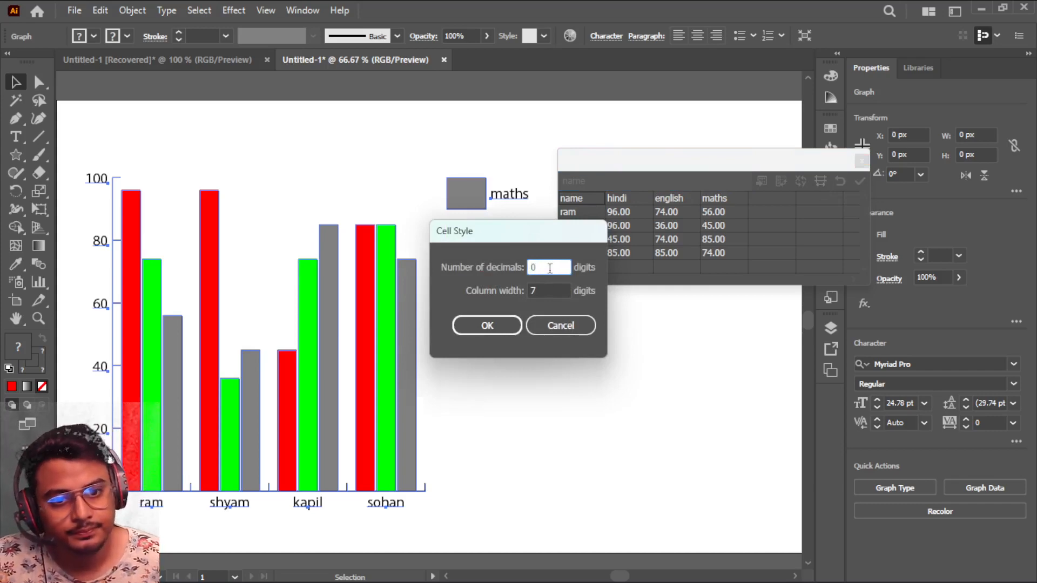
pyautogui.click(491, 324)
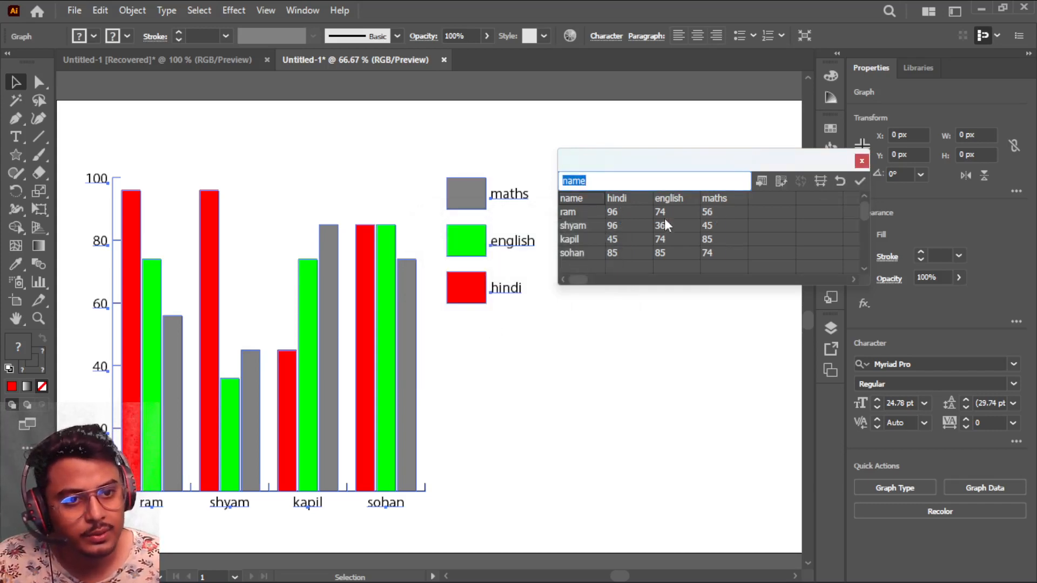
# Set the column width of the graph data table to 2 digits and return it to 7 digits
pyautogui.click(819, 182)
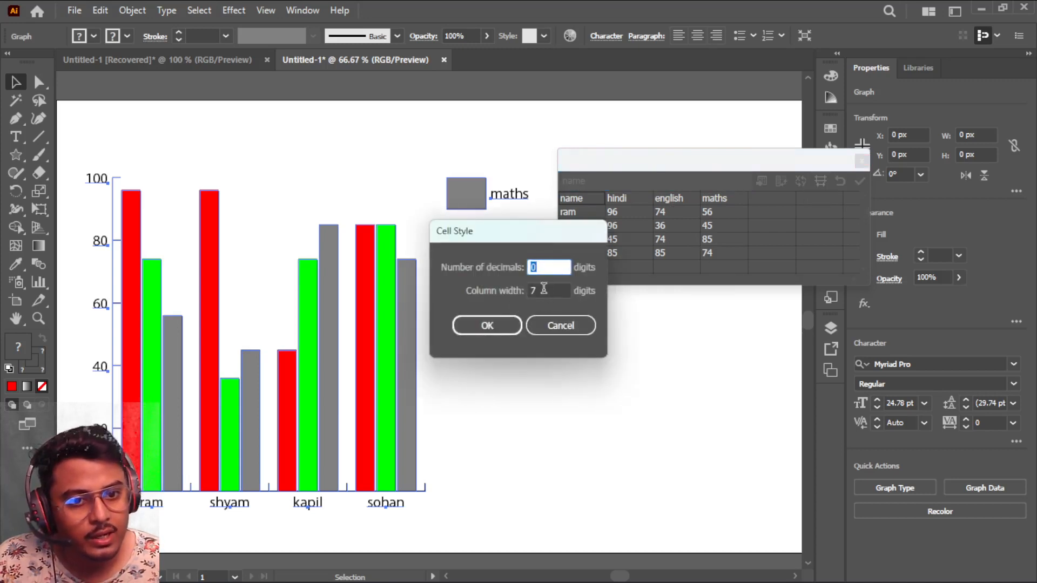
pyautogui.press('Tab')
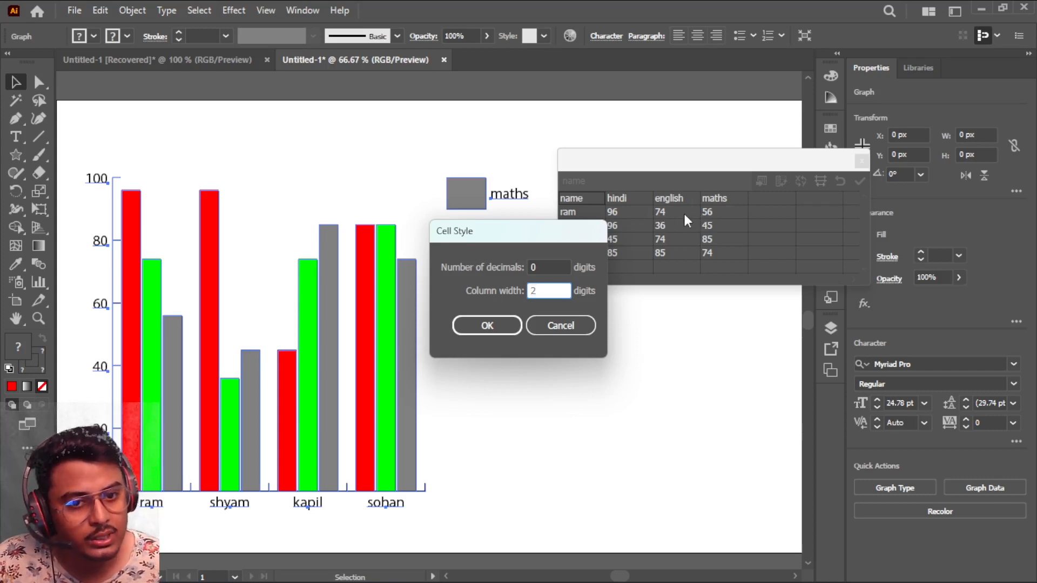
pyautogui.click(485, 327)
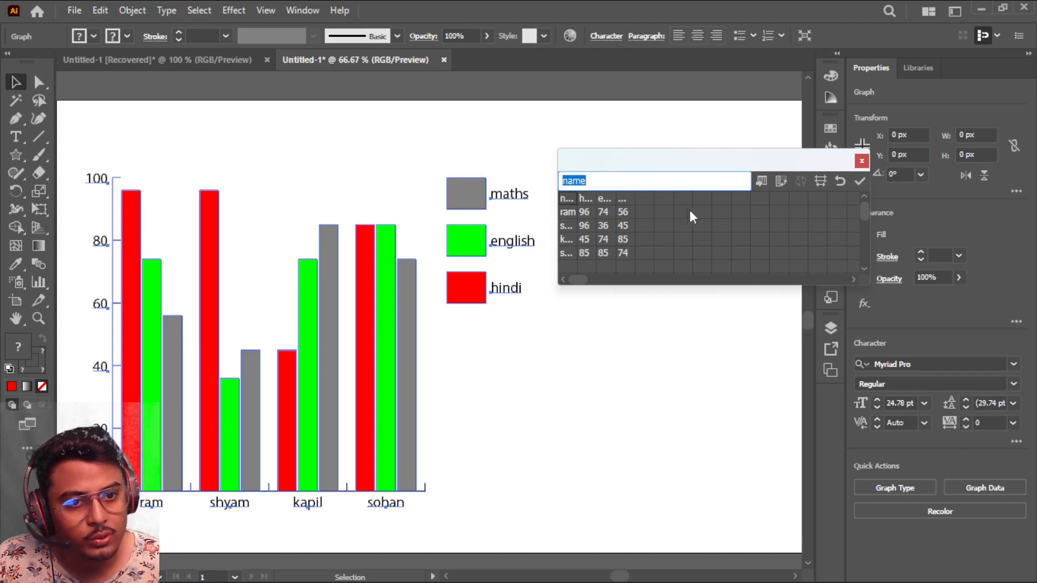
pyautogui.click(820, 181)
pyautogui.press('Tab')
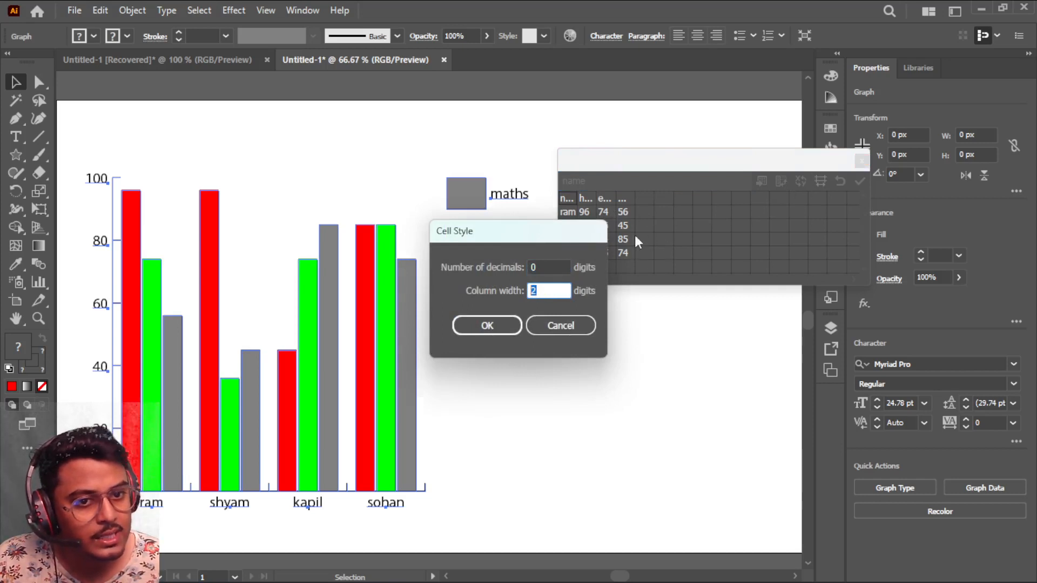
pyautogui.write('7')
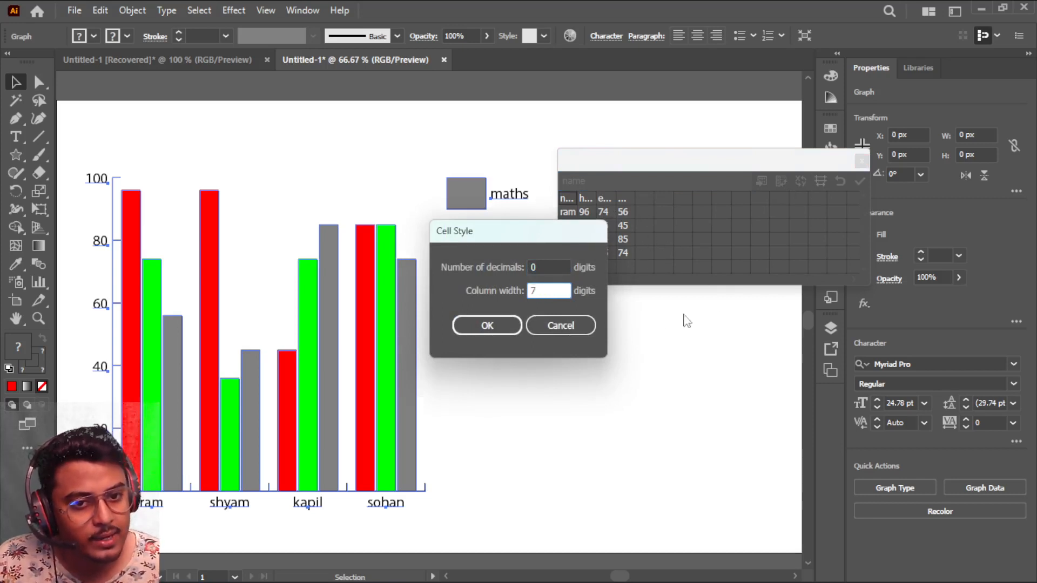
pyautogui.click(497, 327)
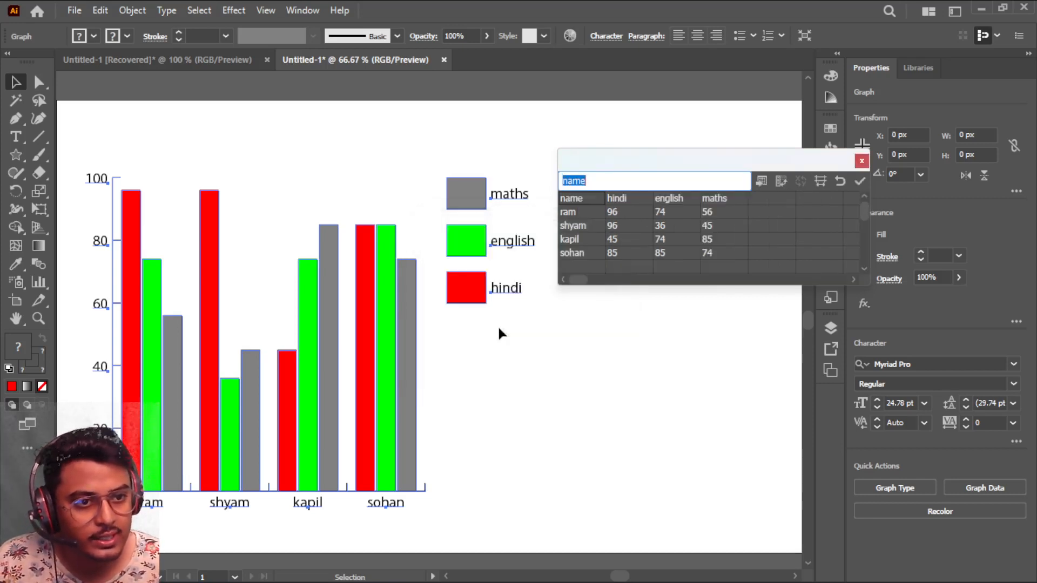
# Revert the pending graph data changes, and transpose the table and revert that as well
pyautogui.click(840, 182)
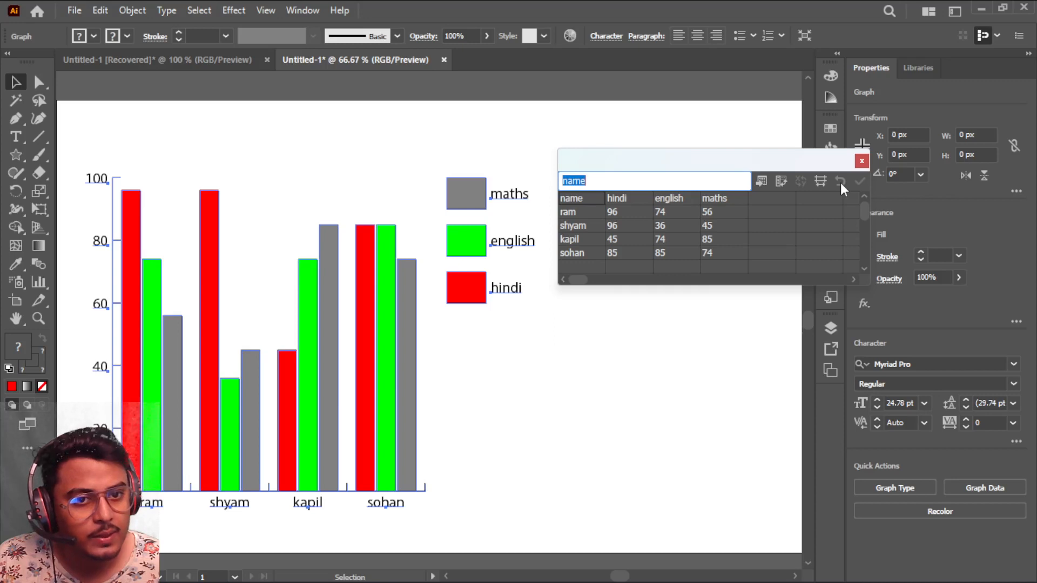
pyautogui.click(623, 223)
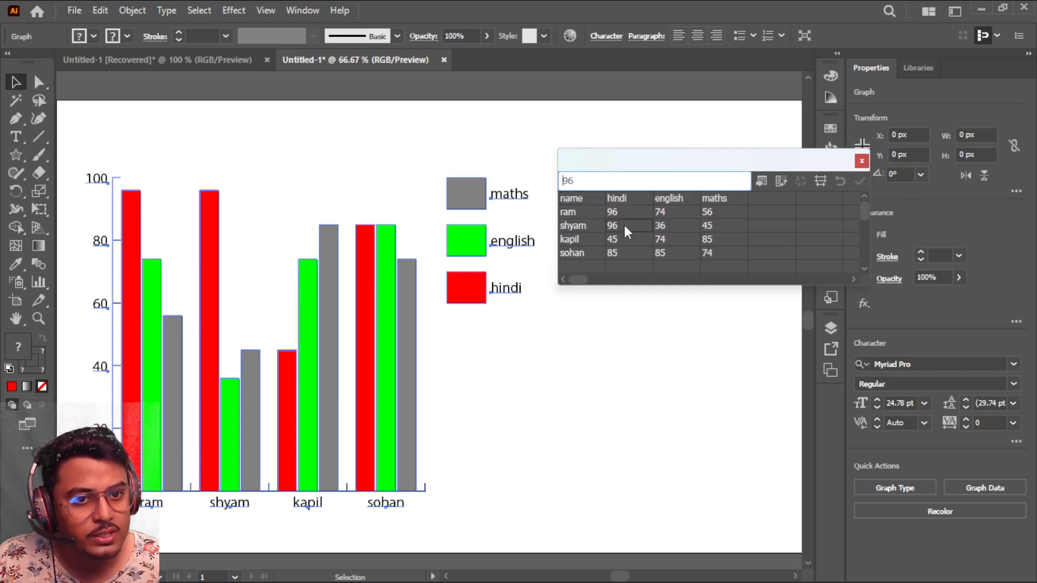
pyautogui.click(781, 180)
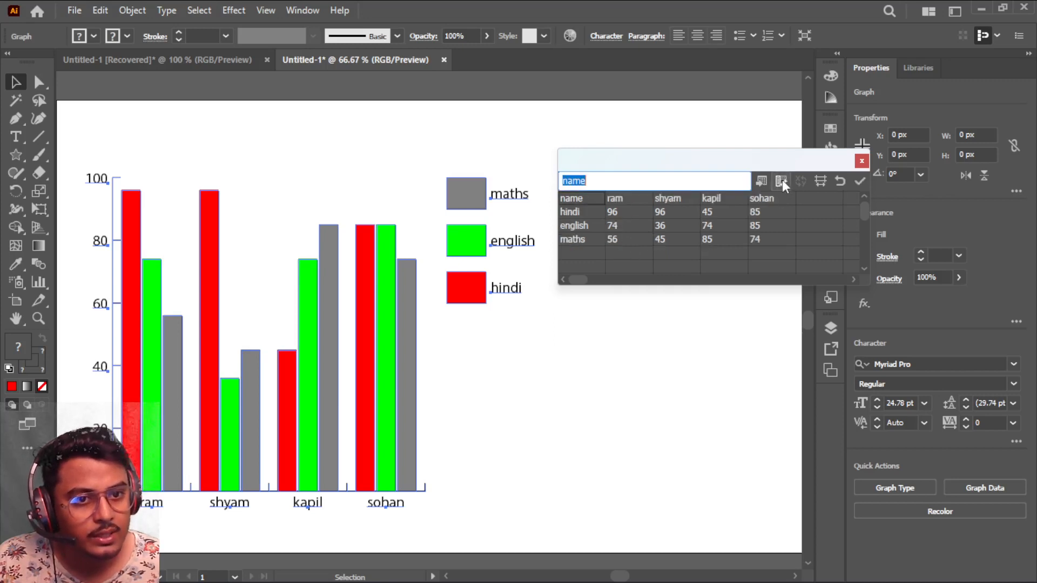
pyautogui.click(840, 182)
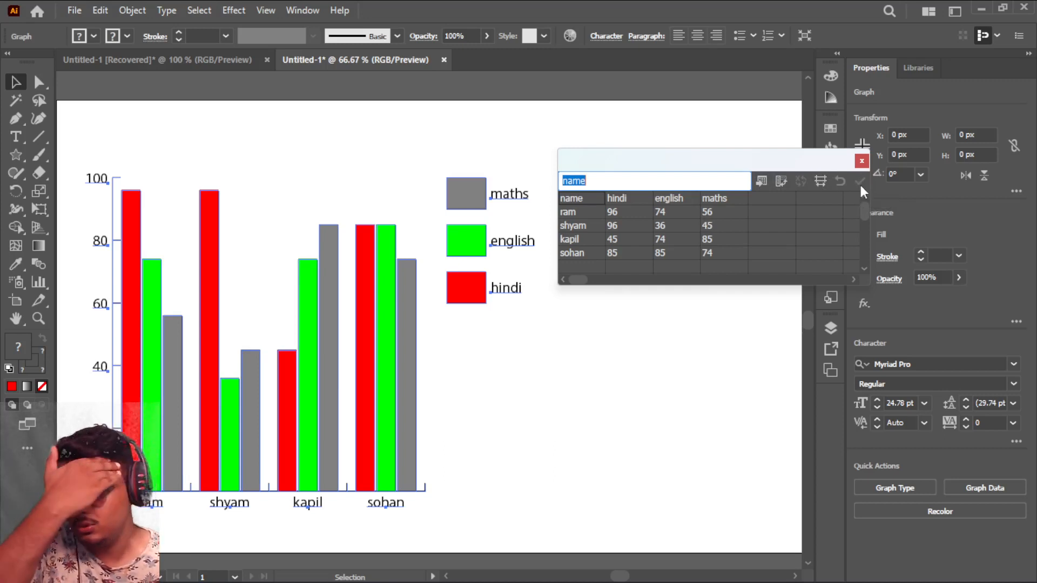
# Place the column graph's value axis on the right side through the graph type options
pyautogui.doubleClick(44, 282)
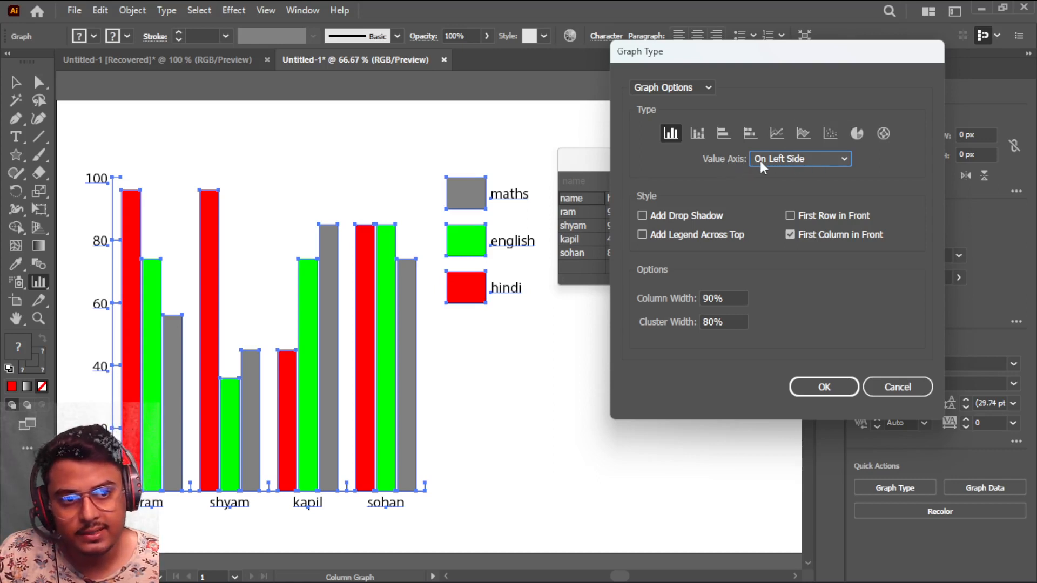
pyautogui.click(813, 158)
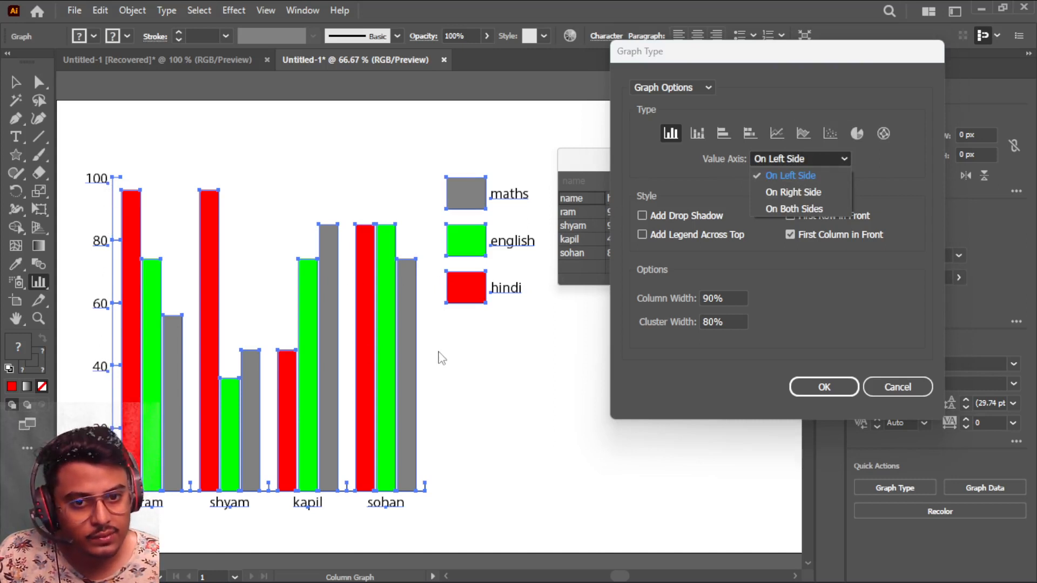
pyautogui.click(808, 194)
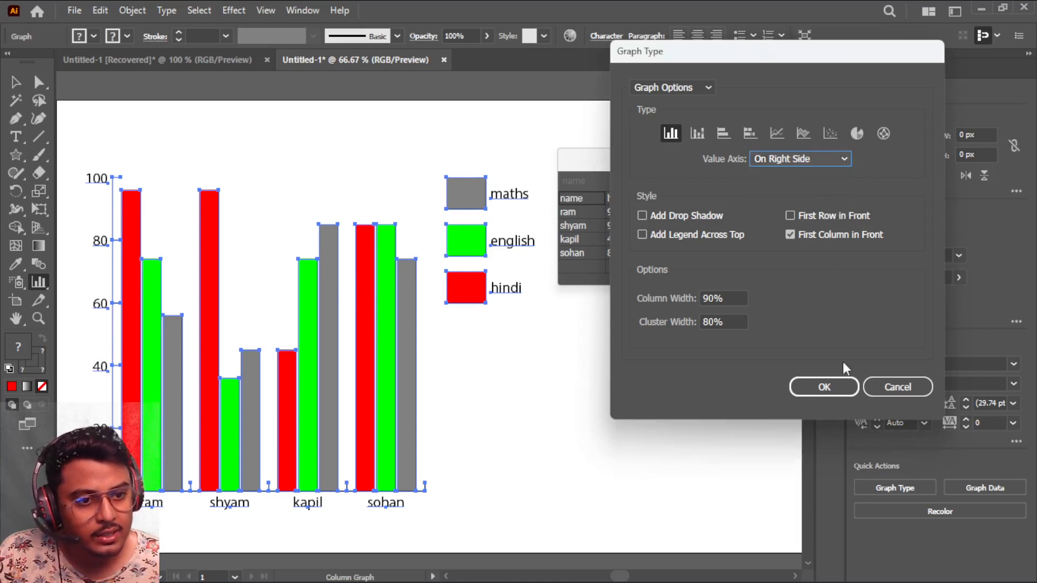
pyautogui.click(824, 387)
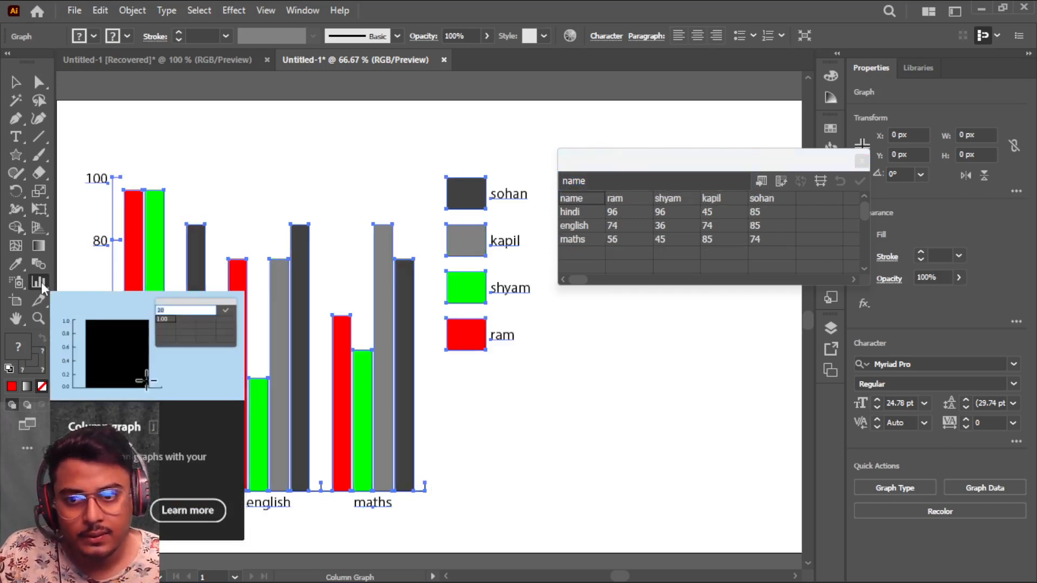
# Show the column graph's value axis on both sides and undo the change
pyautogui.doubleClick(39, 283)
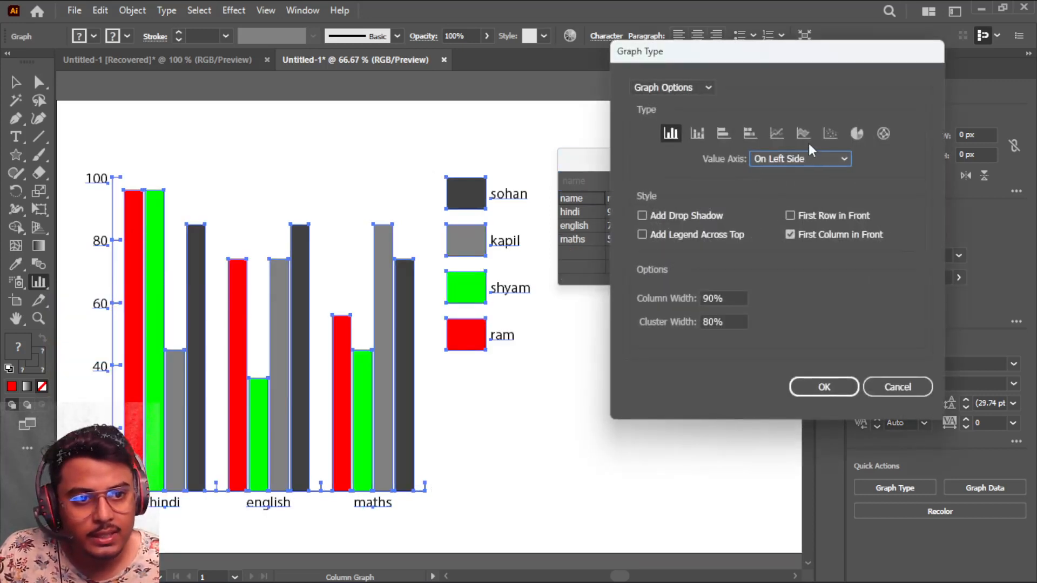
pyautogui.click(812, 159)
pyautogui.click(787, 209)
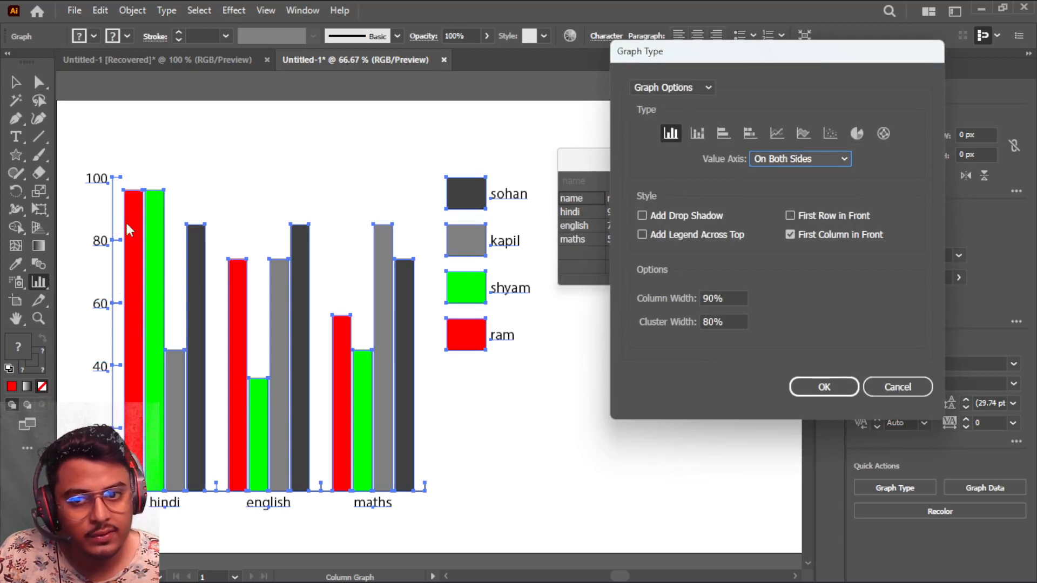
pyautogui.click(824, 387)
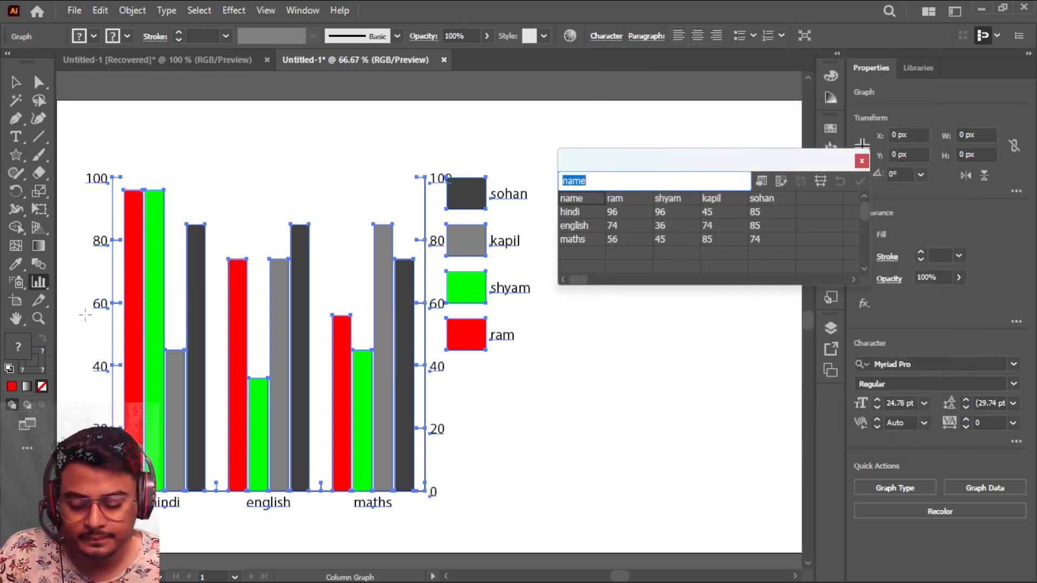
pyautogui.hotkey('ctrl', 'z')
# Add a drop shadow to the graph's columns through the graph type options and undo it
pyautogui.click(40, 284)
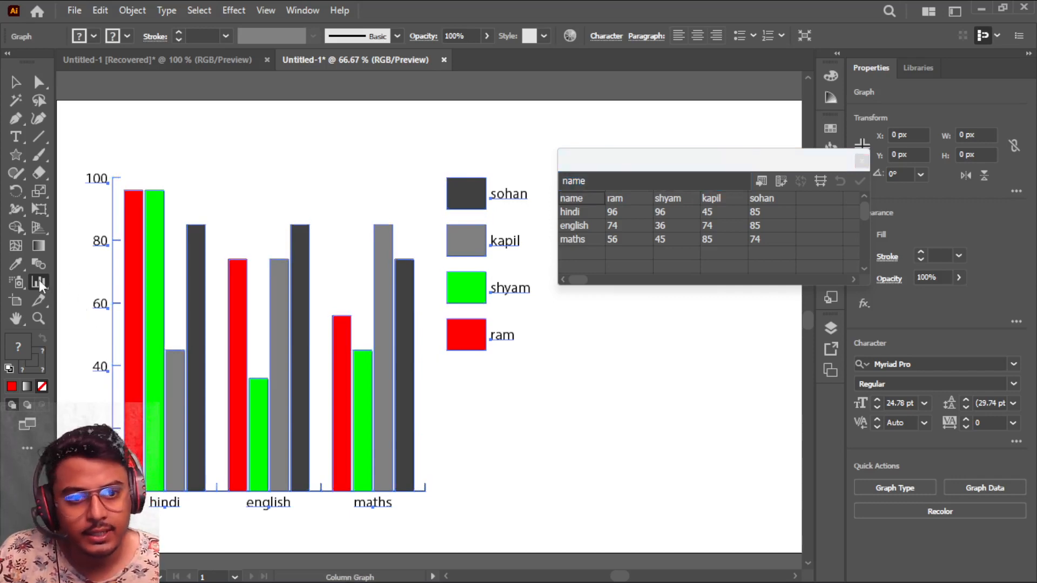
pyautogui.doubleClick(40, 284)
pyautogui.click(832, 153)
pyautogui.click(832, 154)
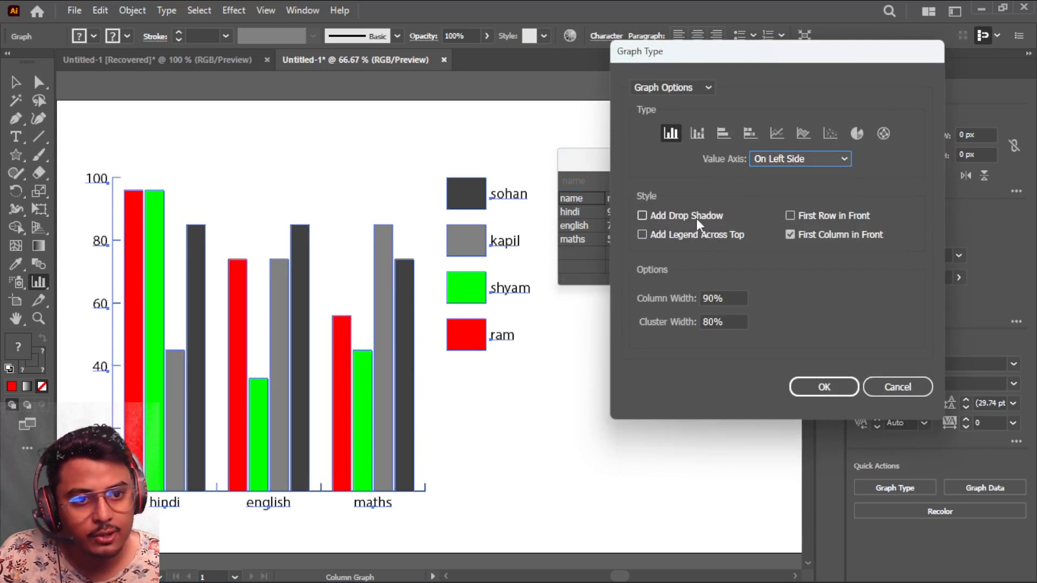
pyautogui.click(642, 215)
pyautogui.click(826, 388)
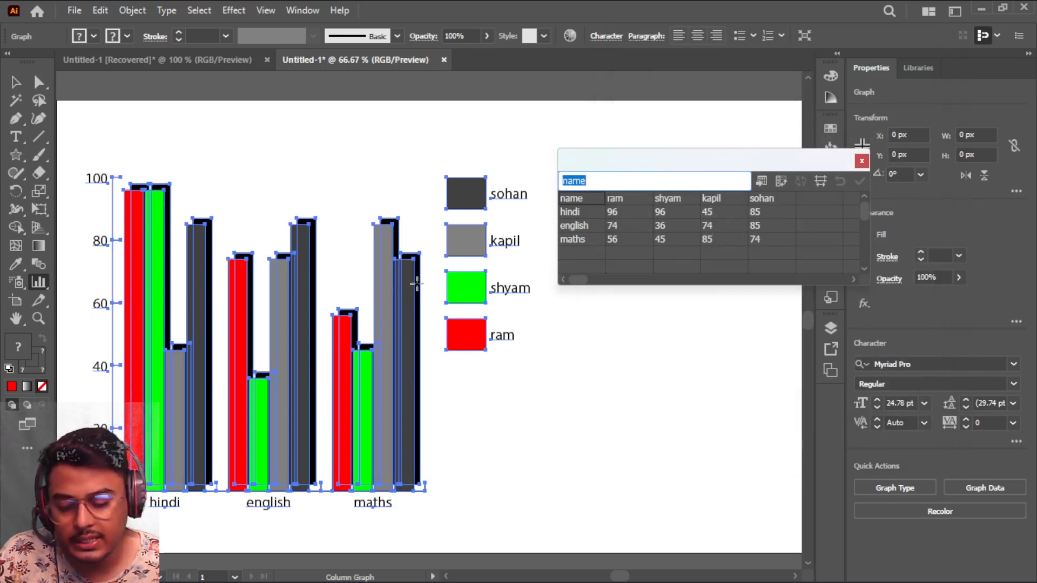
pyautogui.hotkey('ctrl', 'z')
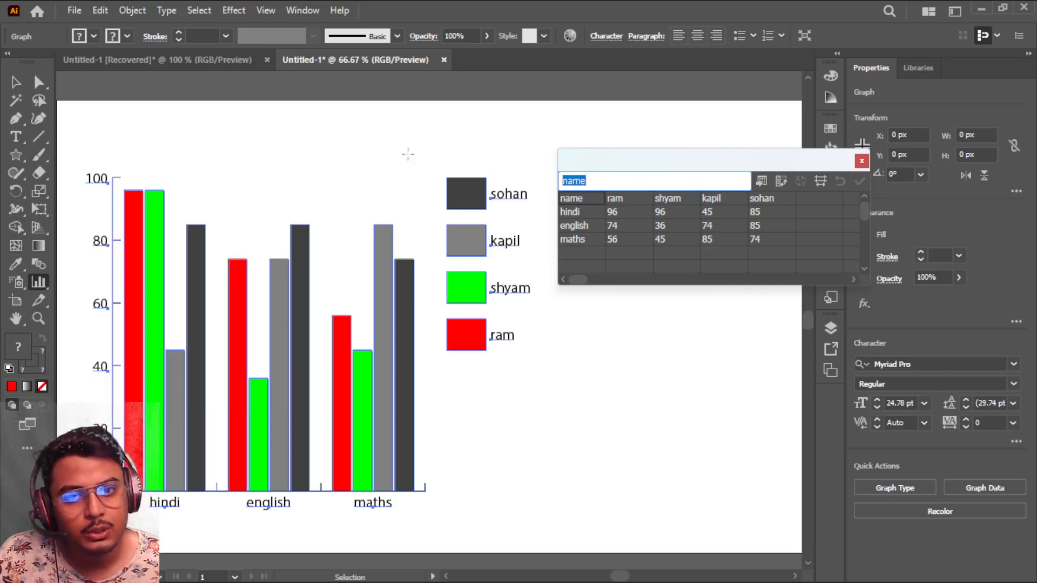
# Review the column graph's type options and leave them without changes
pyautogui.doubleClick(43, 286)
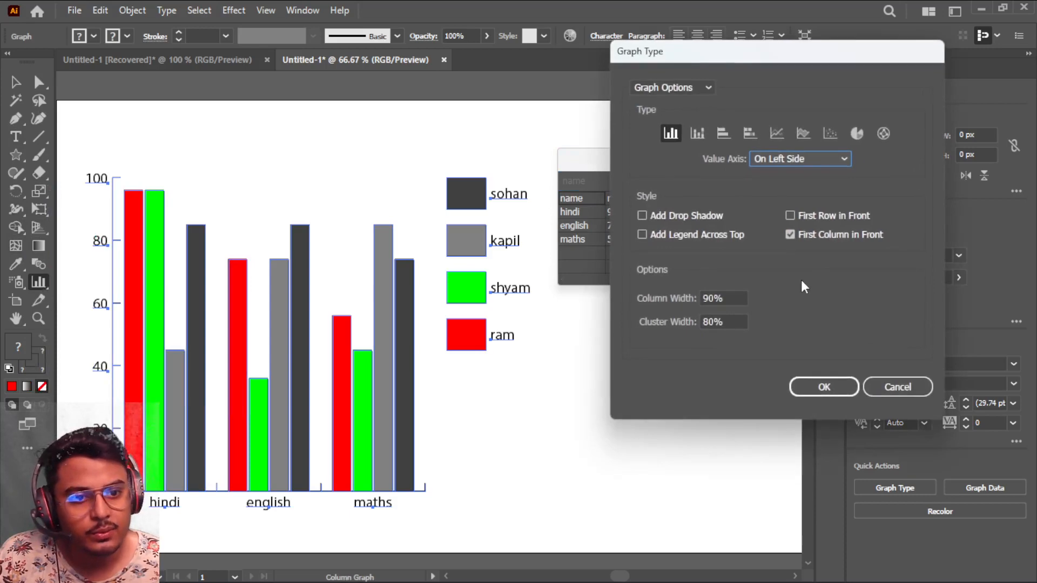
pyautogui.click(911, 385)
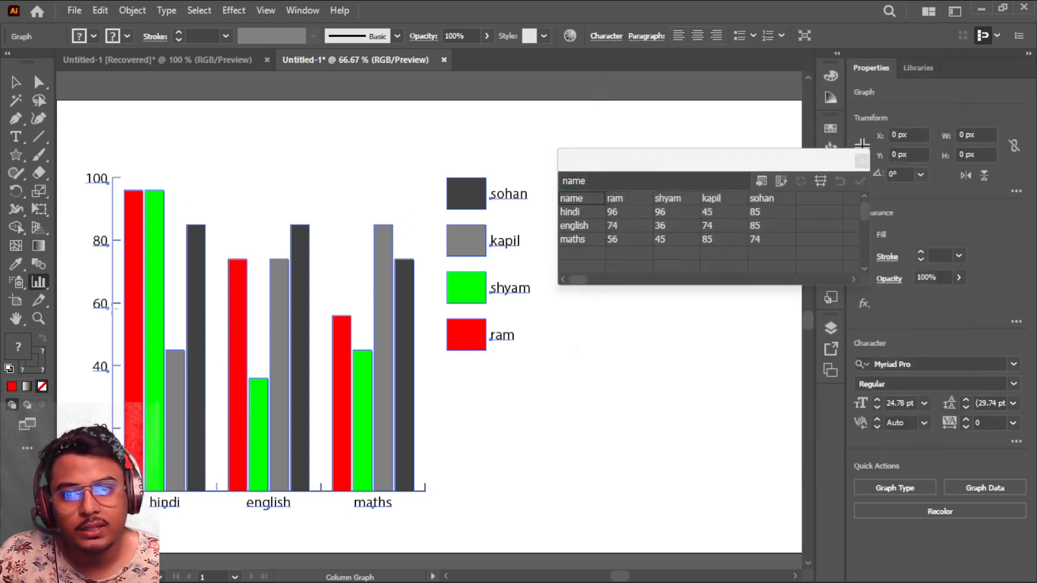
# Draw a line graph in the empty area below and beside the column graph's legend
pyautogui.click(37, 282)
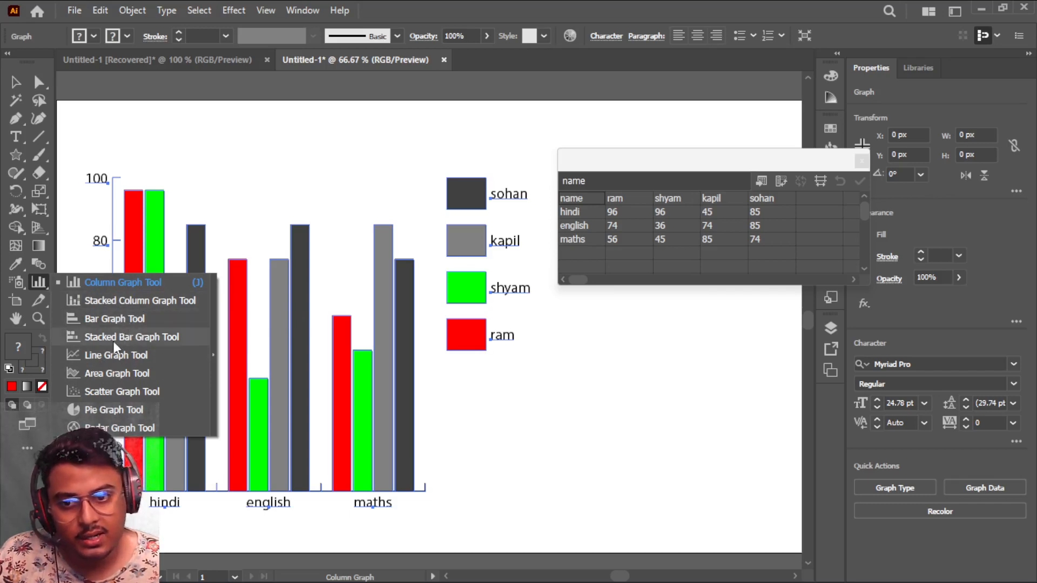
pyautogui.click(138, 356)
pyautogui.moveTo(485, 405); pyautogui.dragTo(672, 531)
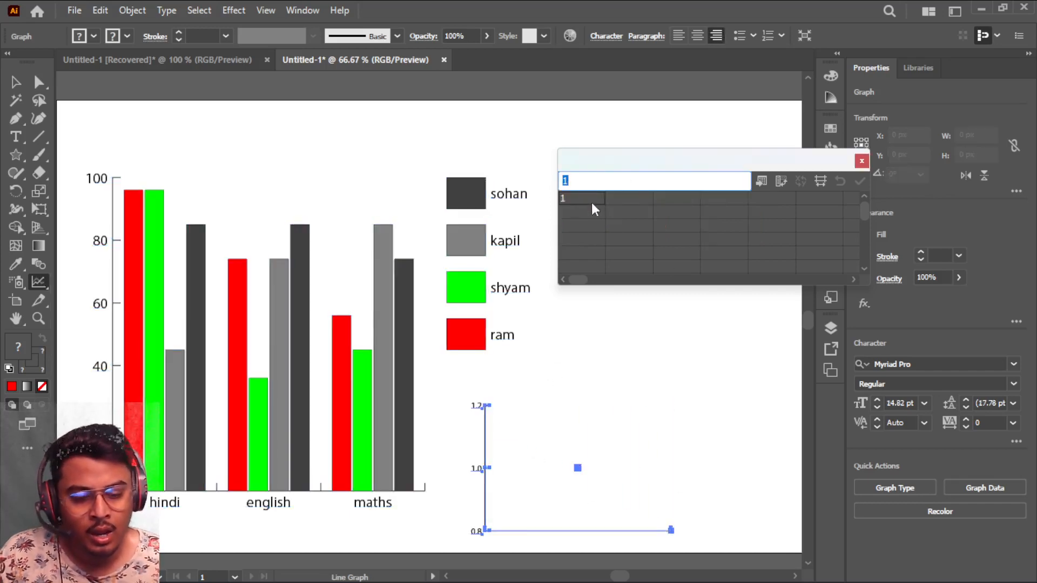
# Enter the headers name, hindi and ennglish in the line graph's data table, with two students' names in the rows below
pyautogui.write('nam')
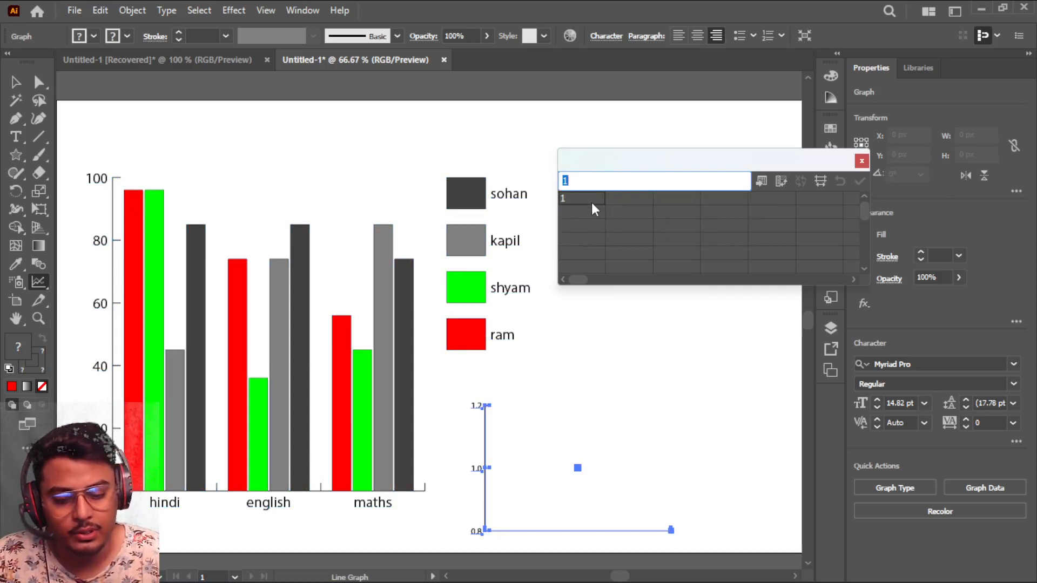
pyautogui.write('e')
pyautogui.press('Return')
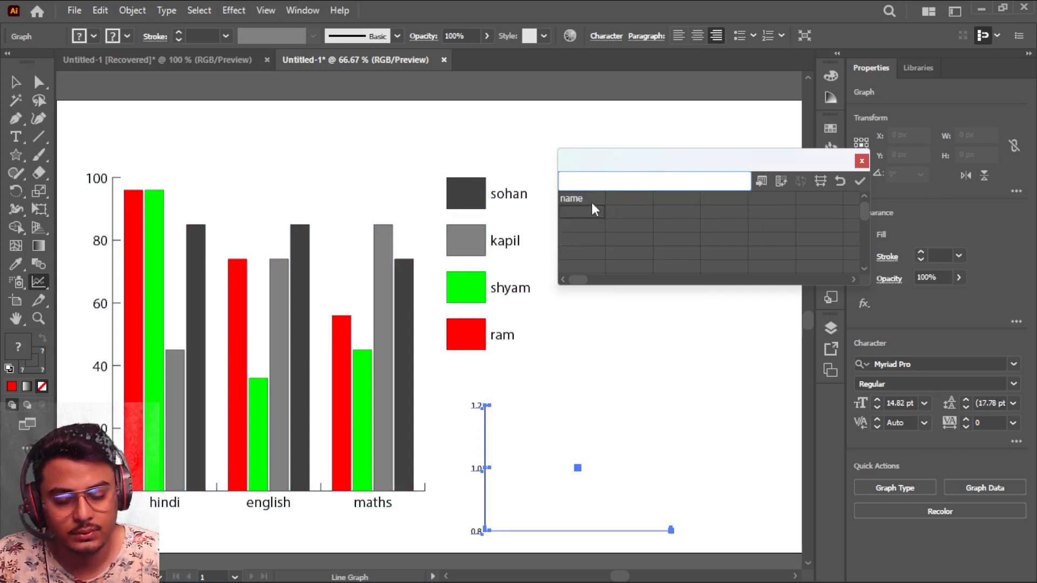
pyautogui.press('Tab')
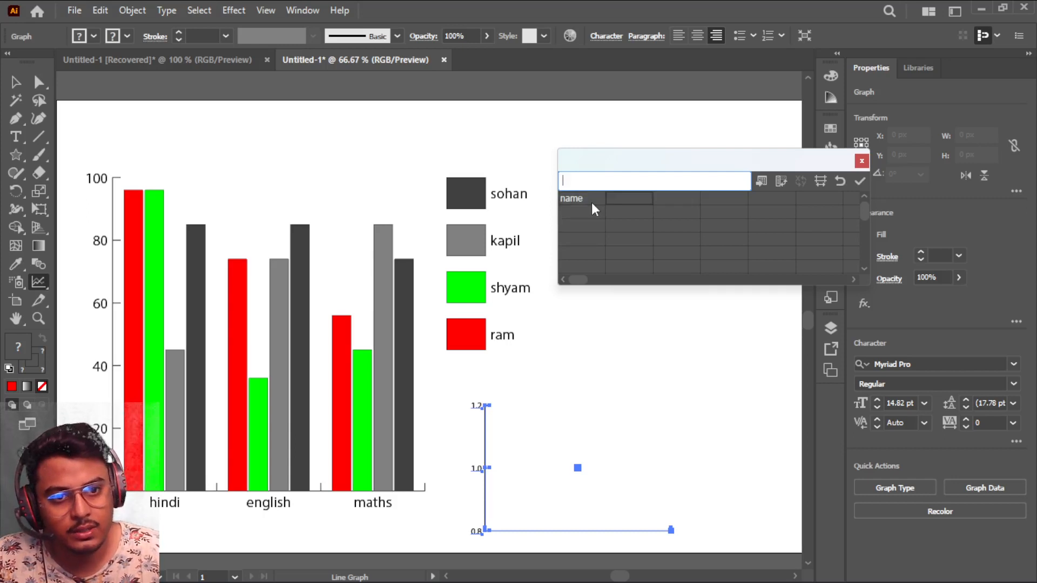
pyautogui.press('Tab')
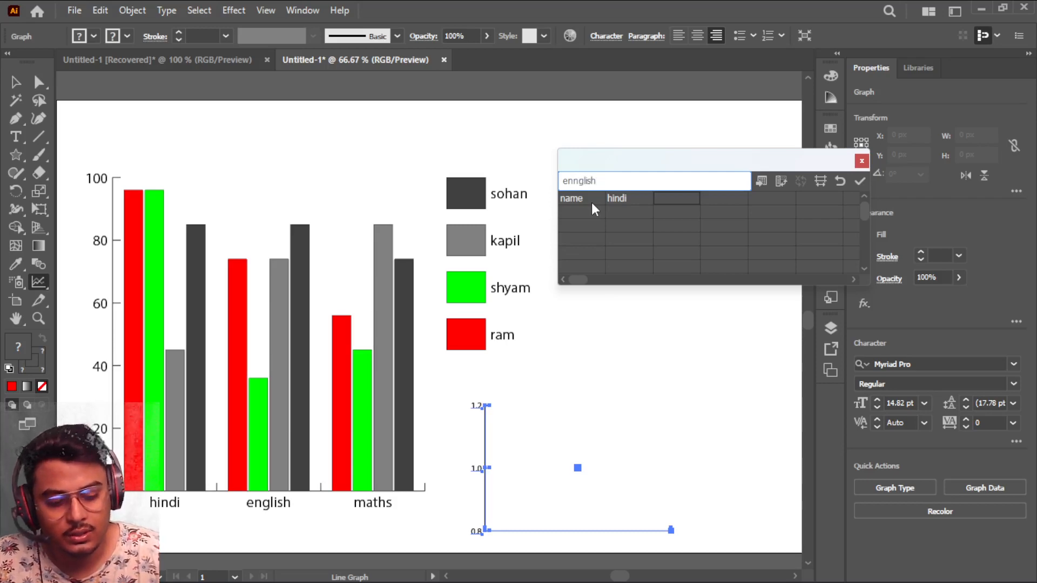
pyautogui.press('Return')
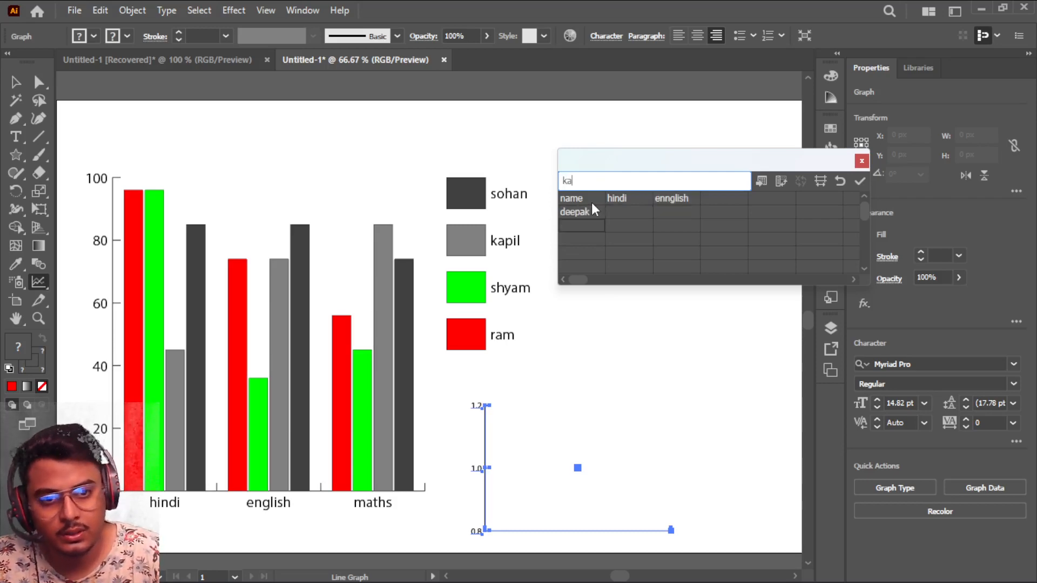
pyautogui.press('Tab')
# Enter marks of 45 and 96 for the first student and 36 and 85 for the second, and apply them to the line graph
pyautogui.press('Up')
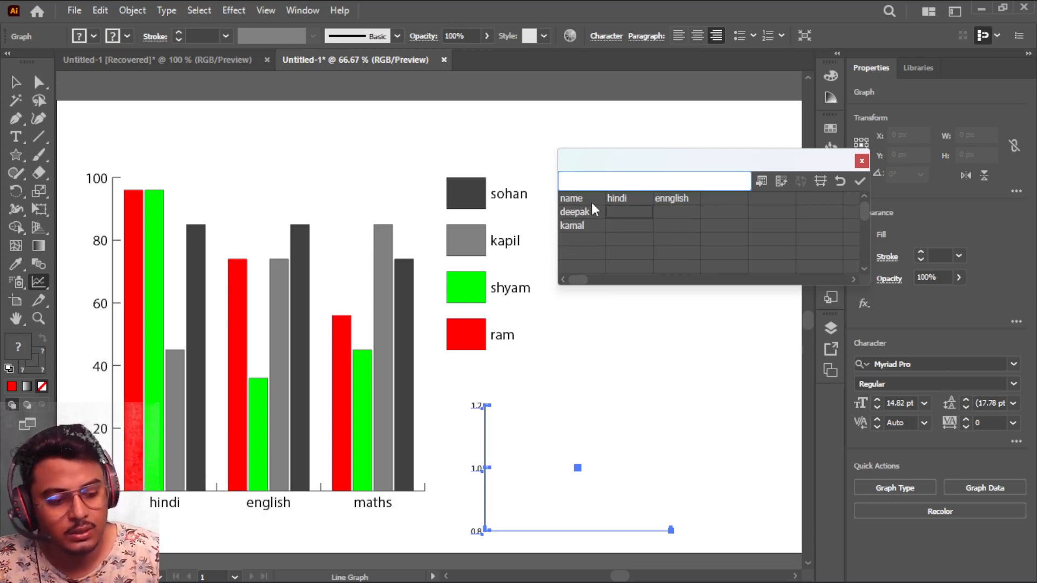
pyautogui.write('45')
pyautogui.press('Return')
pyautogui.write('36')
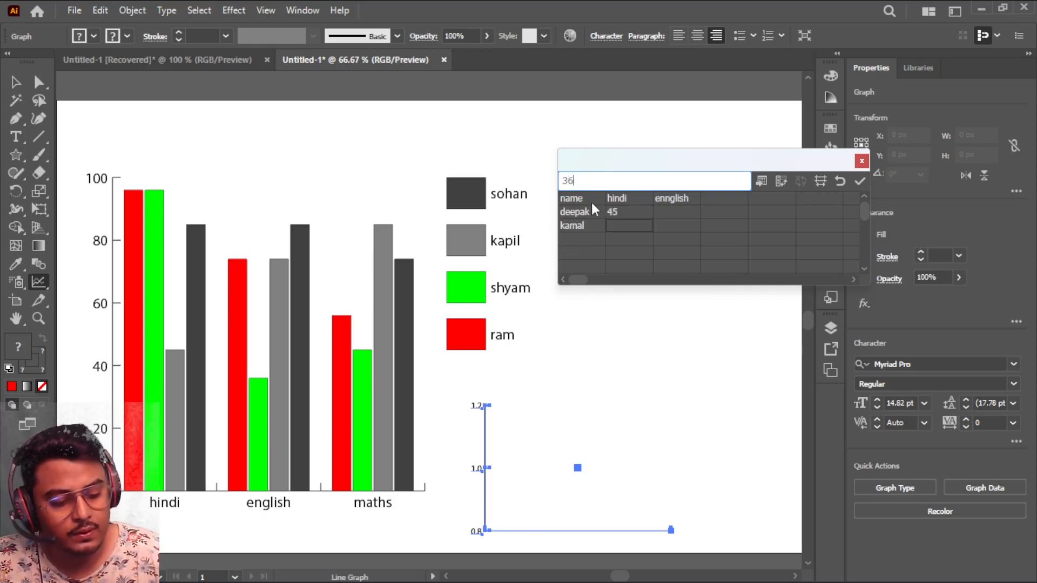
pyautogui.press('Tab')
pyautogui.write('85')
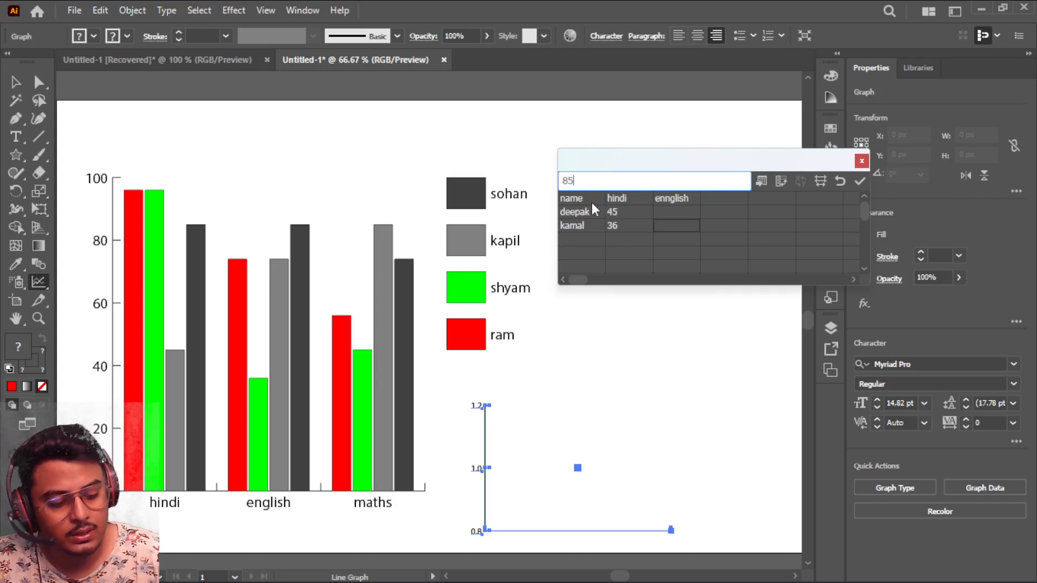
pyautogui.press('Up')
pyautogui.write('96')
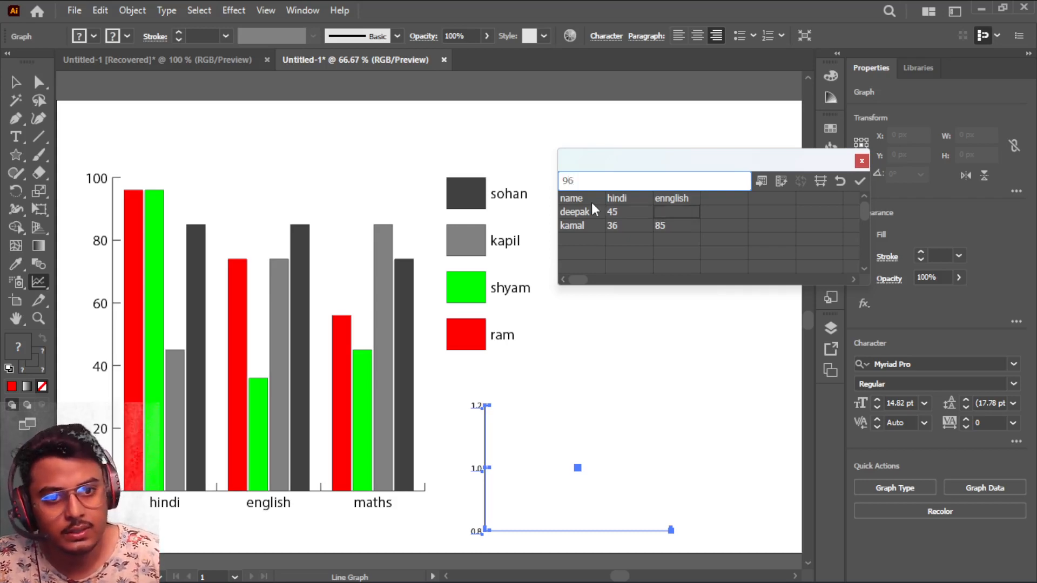
pyautogui.press('Return')
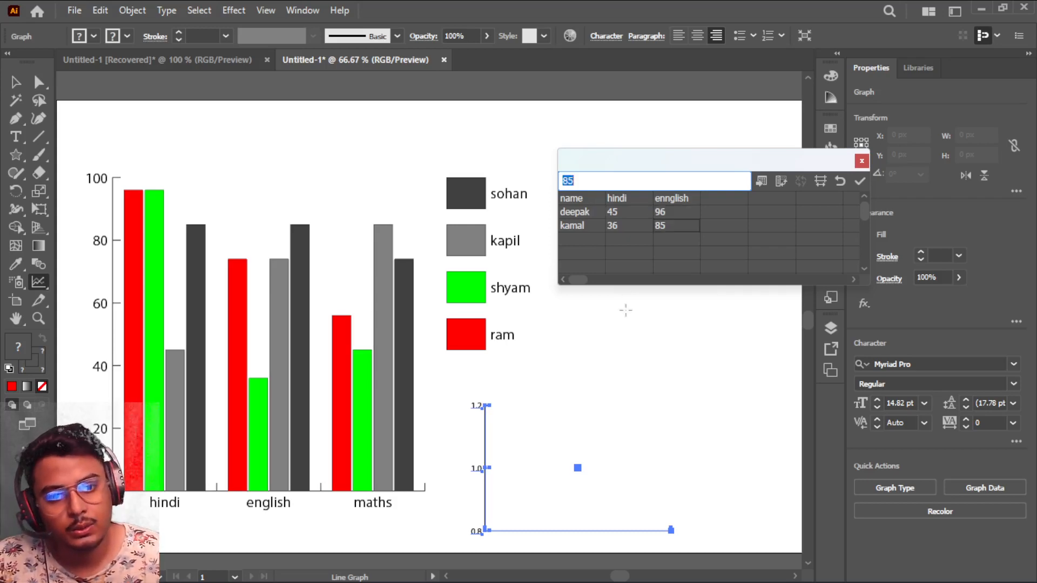
pyautogui.click(656, 250)
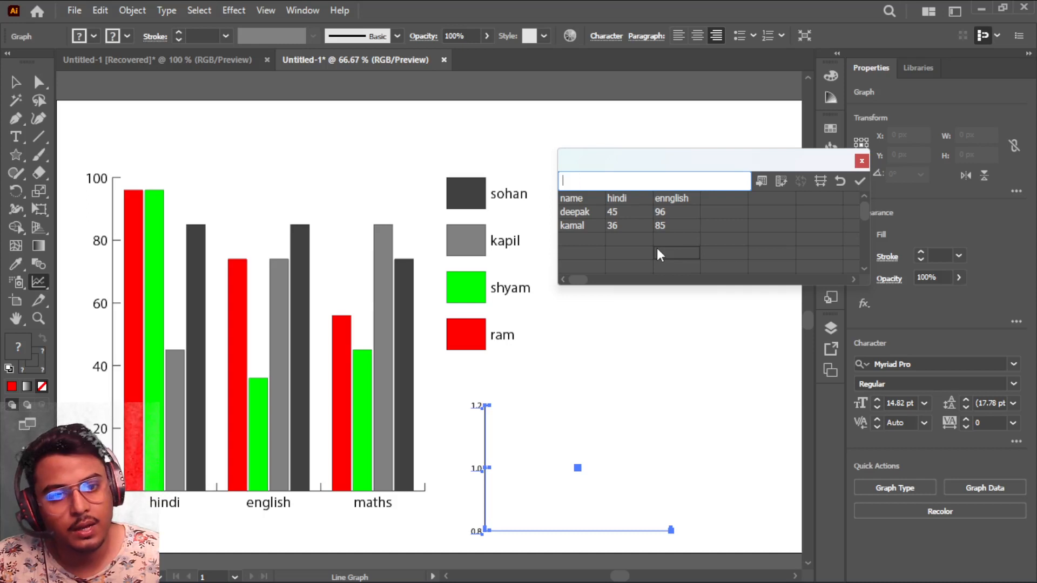
pyautogui.click(860, 181)
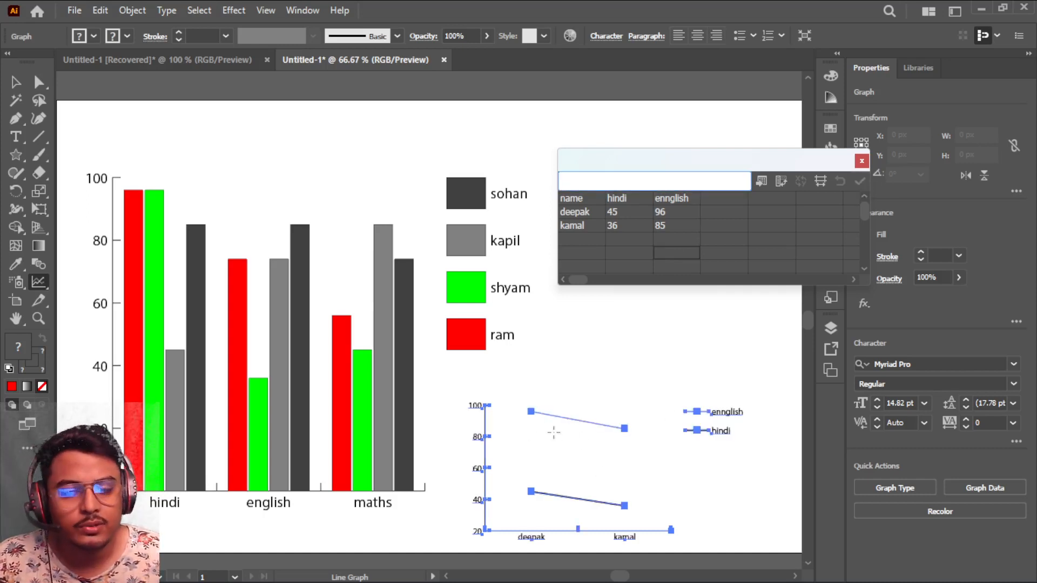
pyautogui.click(40, 284)
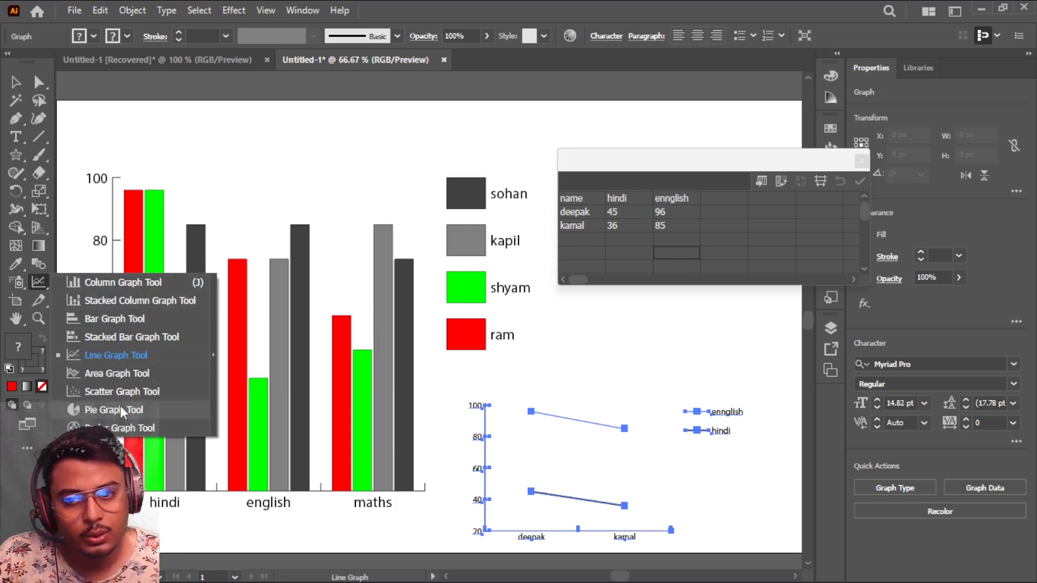
pyautogui.click(39, 281)
pyautogui.click(39, 281)
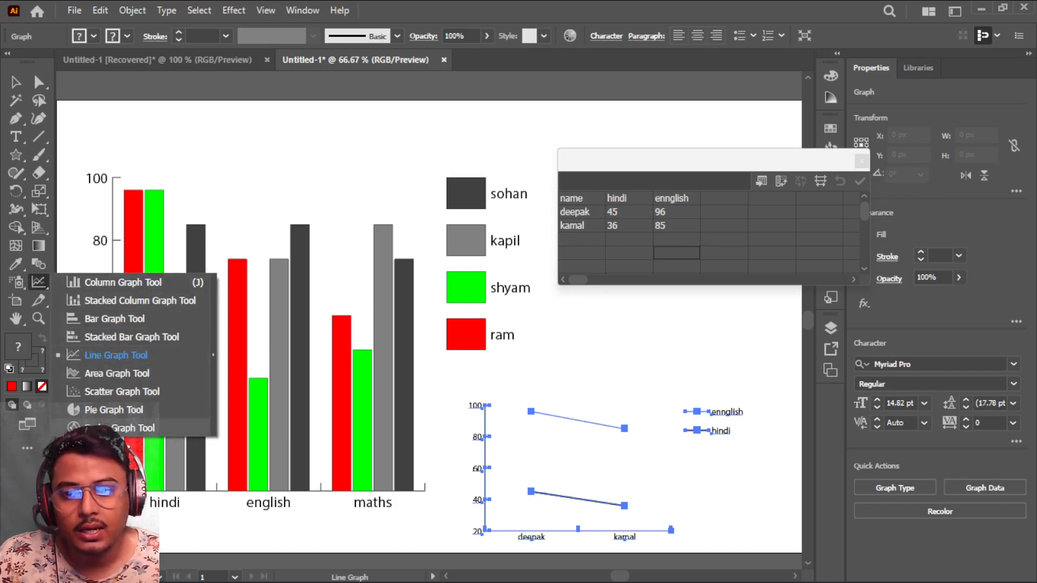
pyautogui.click(18, 300)
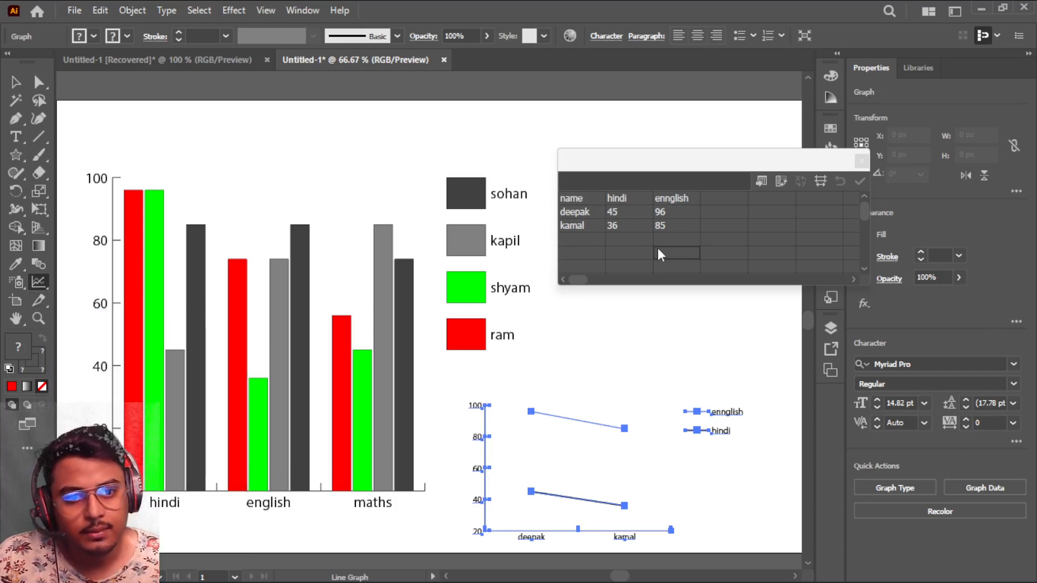
pyautogui.moveTo(623, 580)
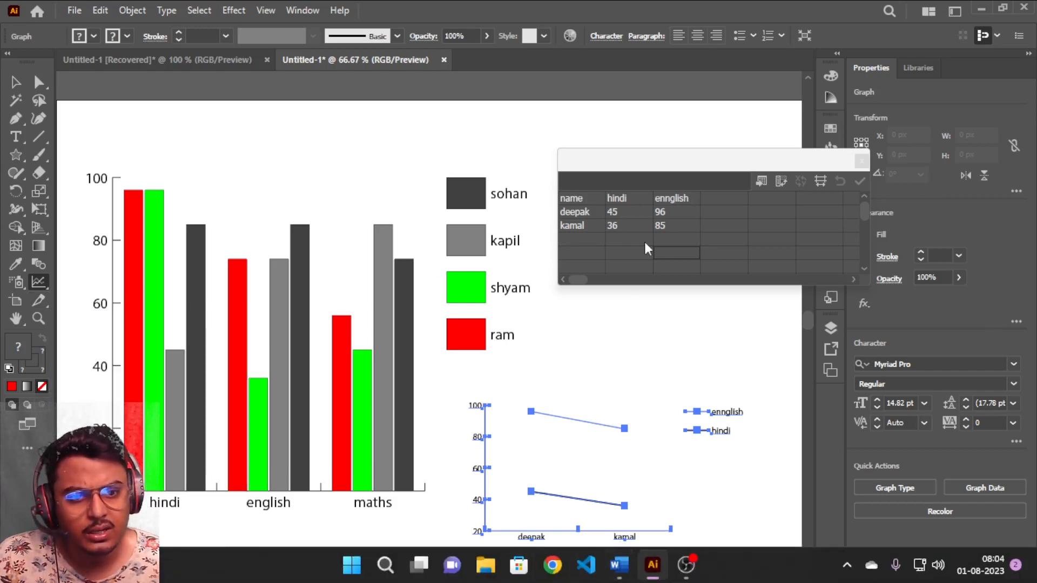
# Try to clear all the entries in the line graph's data table and apply the empty table
pyautogui.moveTo(678, 224); pyautogui.dragTo(585, 196)
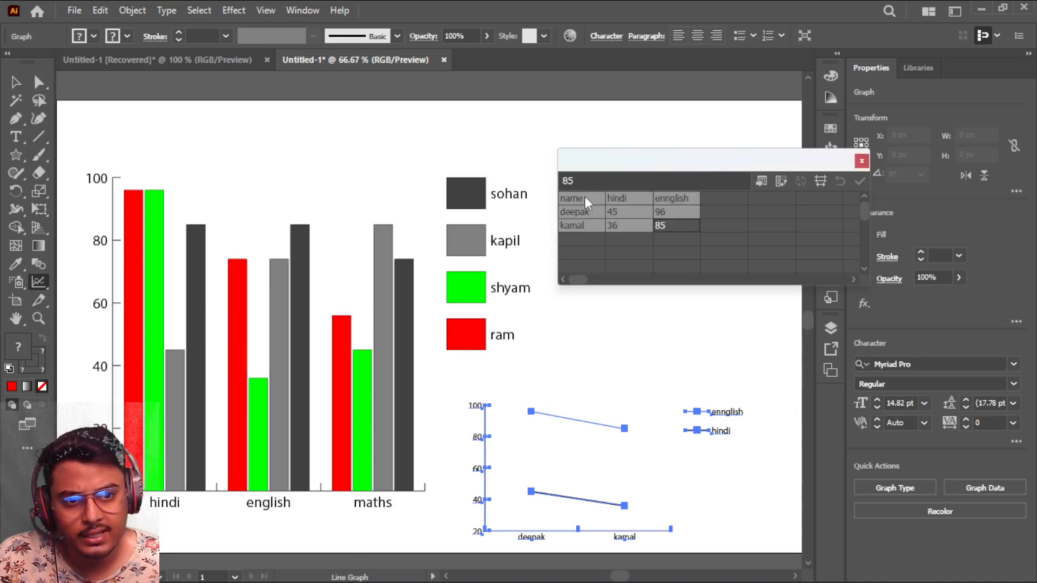
pyautogui.press('Delete')
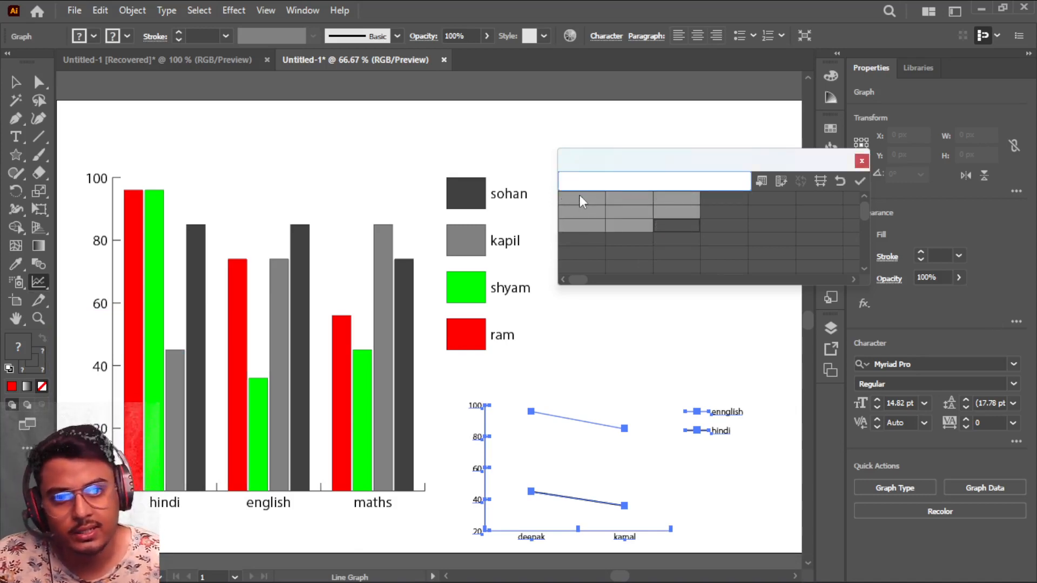
pyautogui.click(624, 268)
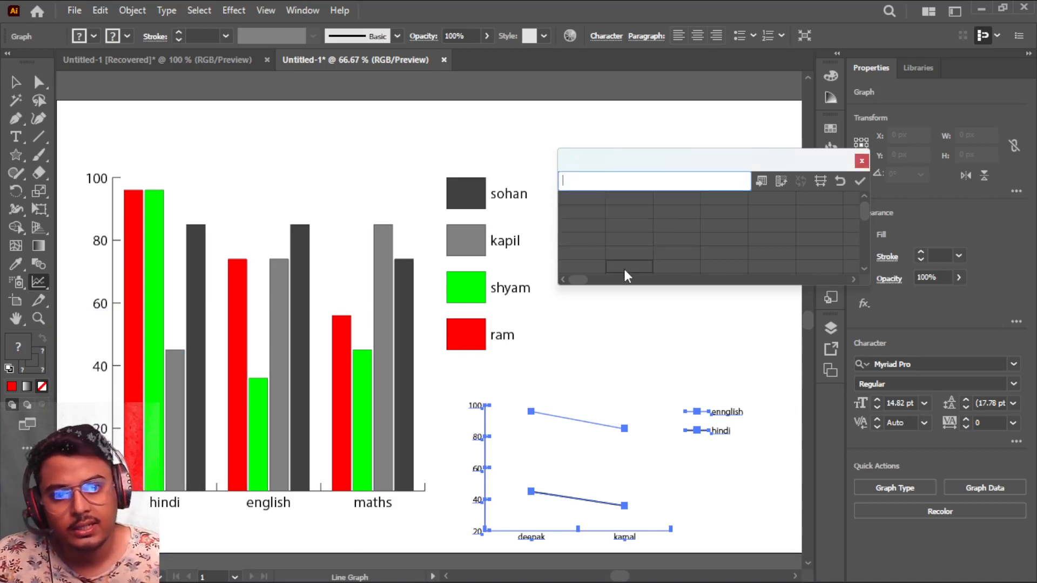
pyautogui.click(863, 181)
pyautogui.click(648, 318)
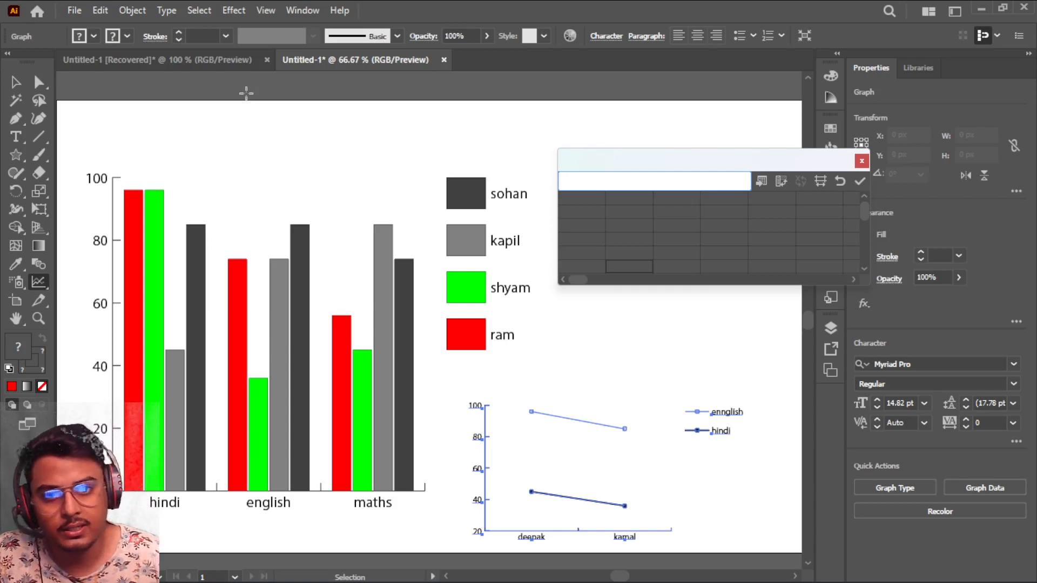
# Close the line graph's data table, choosing to save its changes, and clear both graphs from the artboard
pyautogui.click(862, 161)
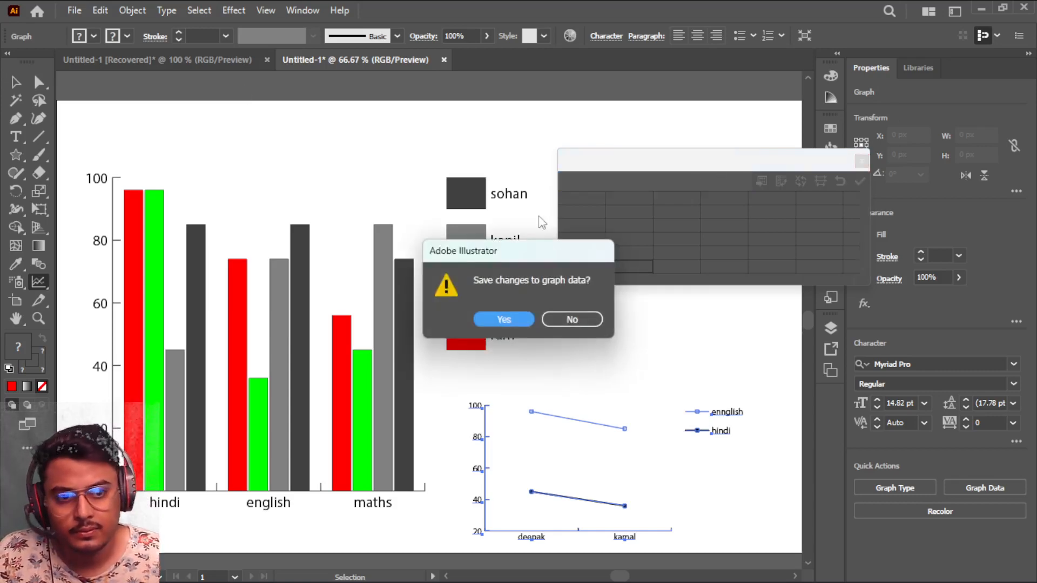
pyautogui.click(510, 319)
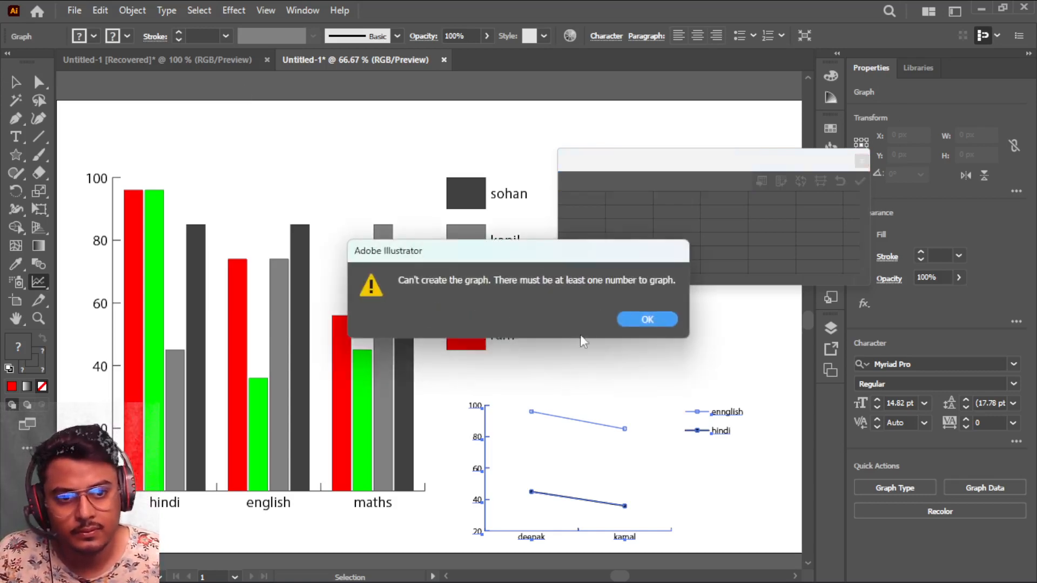
pyautogui.click(651, 316)
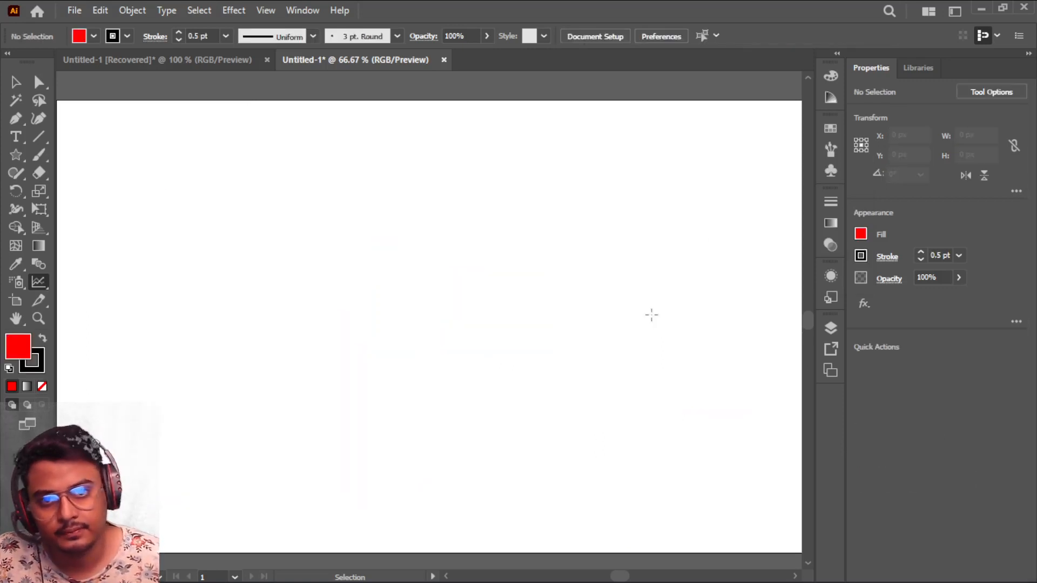
# Switch to Excel and create a blank workbook
pyautogui.press('alt')
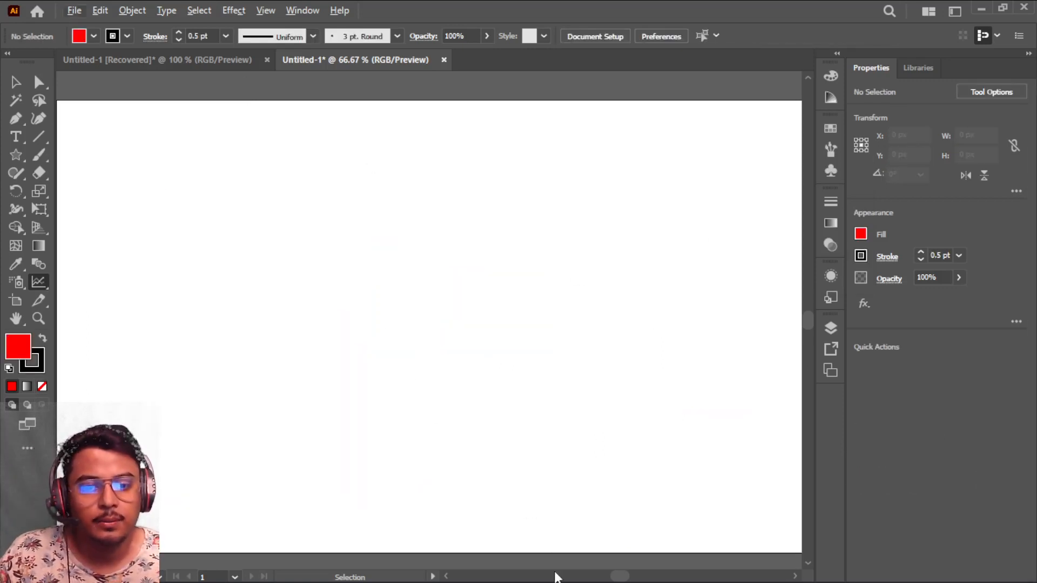
pyautogui.moveTo(553, 578)
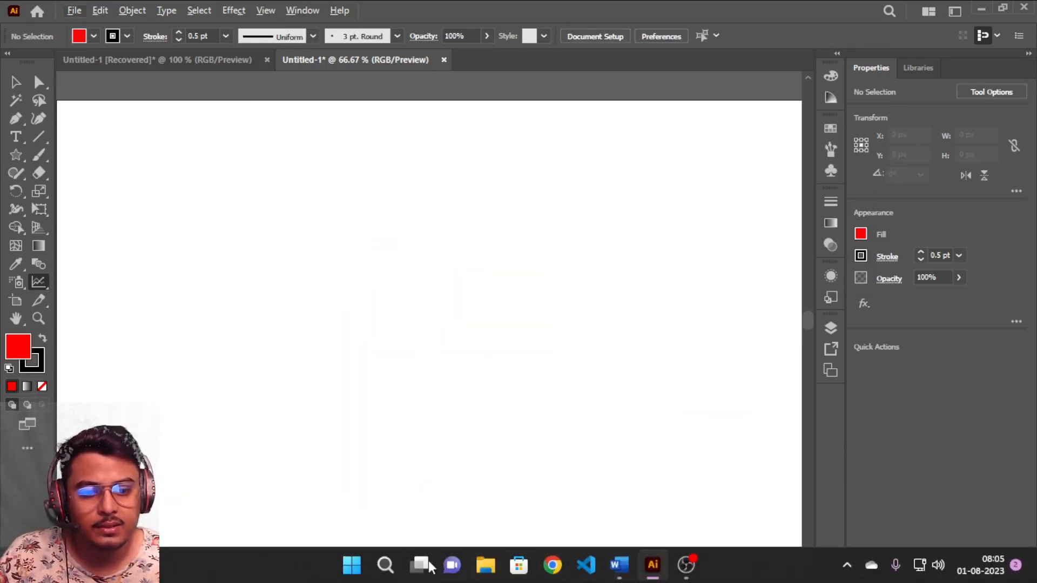
pyautogui.click(351, 567)
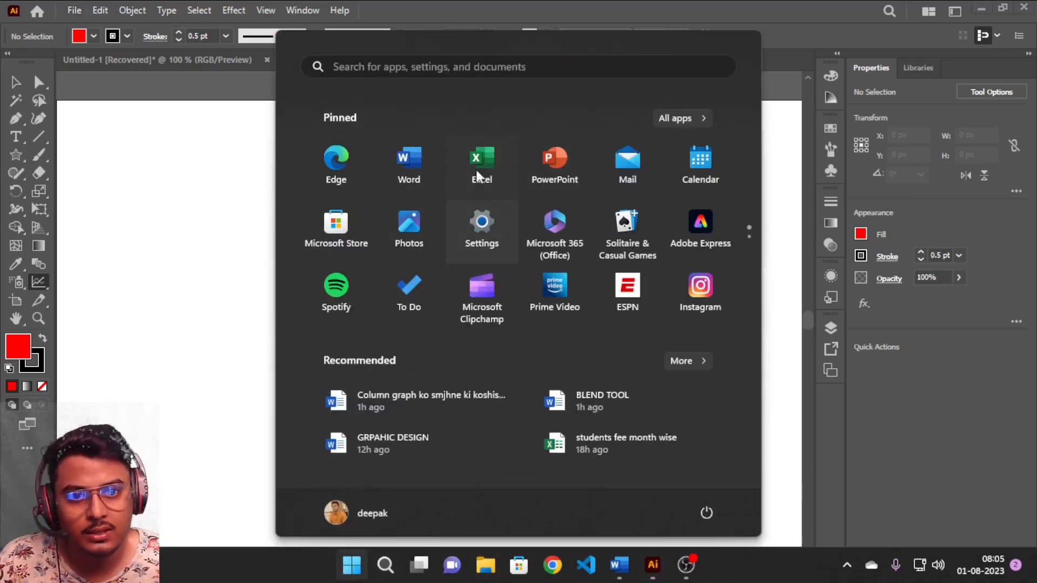
pyautogui.click(478, 172)
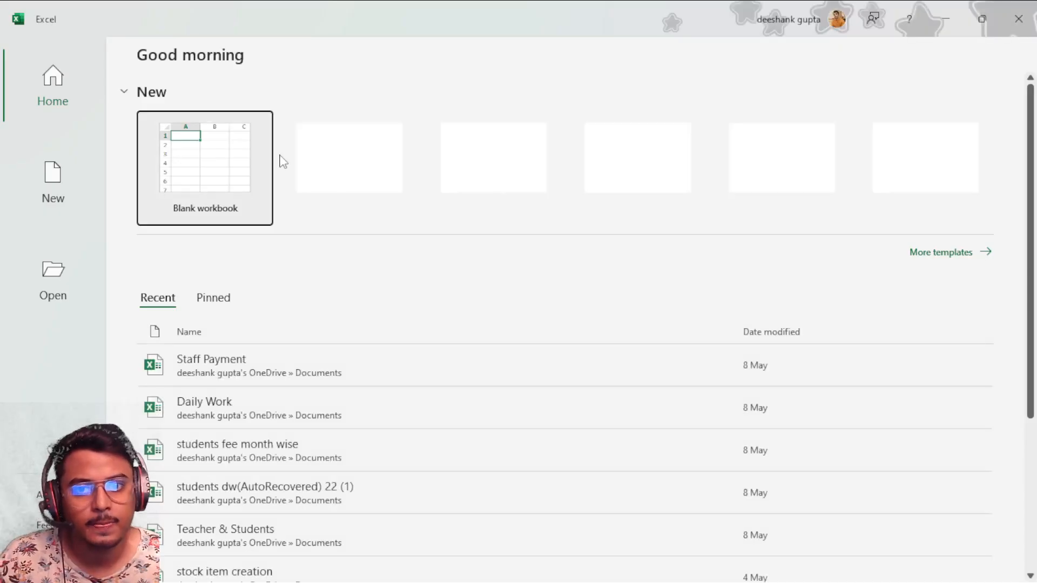
pyautogui.click(257, 163)
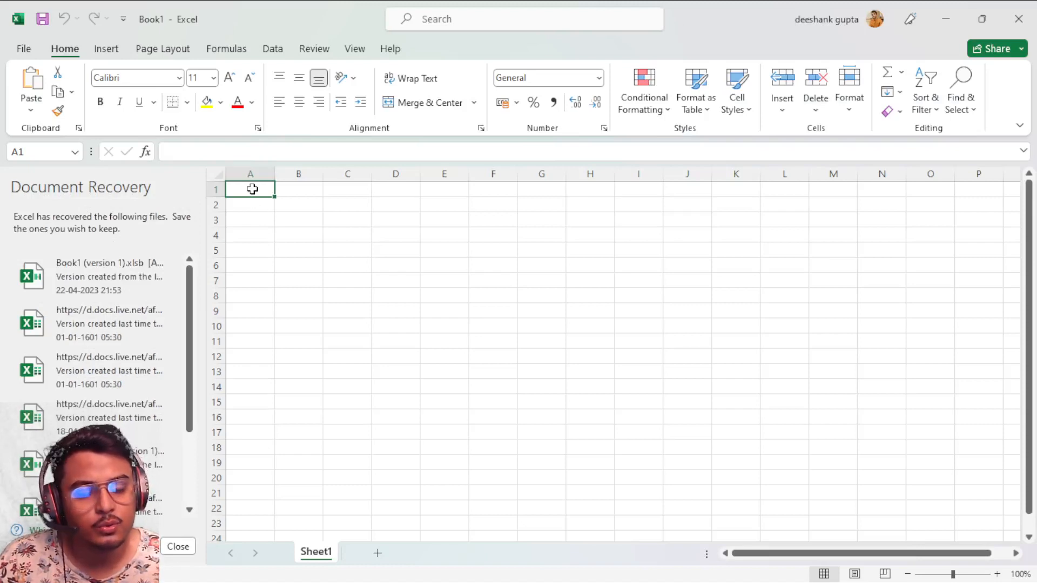
# Enter the labels name, hindi, english, maths, science and sst in cells A1 to A6
pyautogui.write('nam')
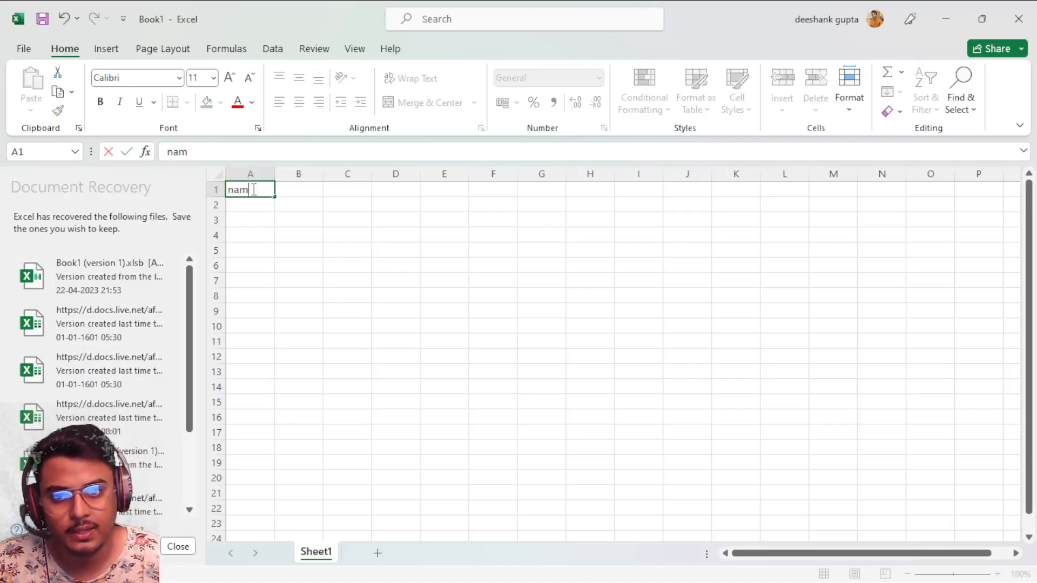
pyautogui.write('e')
pyautogui.press('Return')
pyautogui.write('hind')
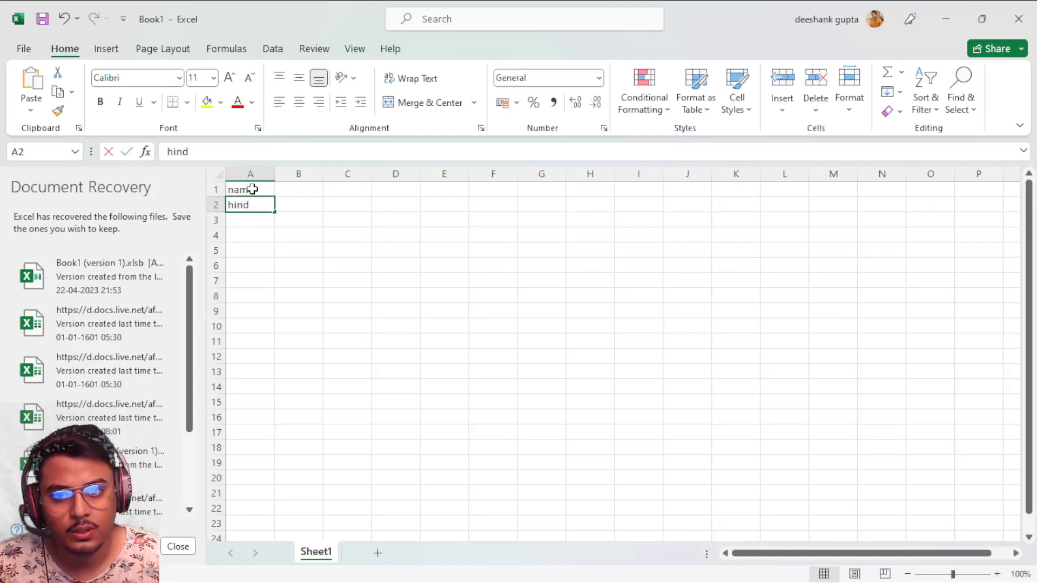
pyautogui.write('i')
pyautogui.press('Return')
pyautogui.write('e')
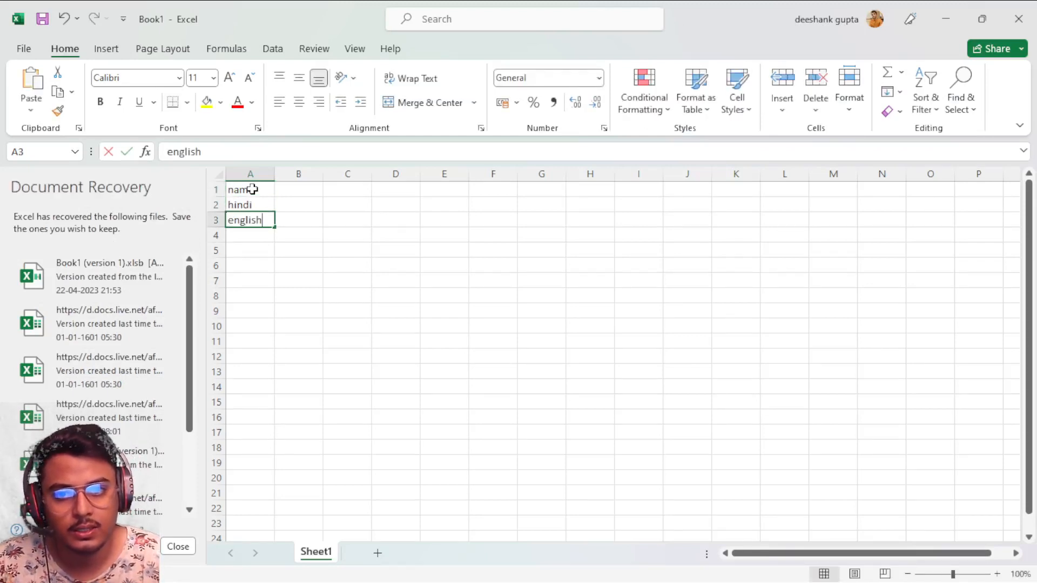
pyautogui.press('Return')
pyautogui.write('maths')
pyautogui.press('Return')
pyautogui.write('science')
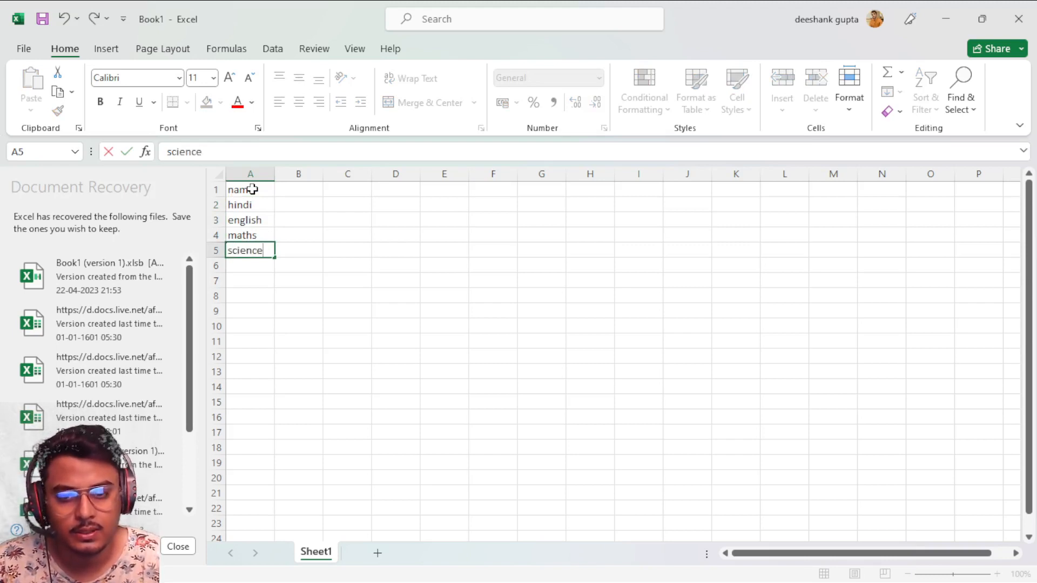
pyautogui.press('Return')
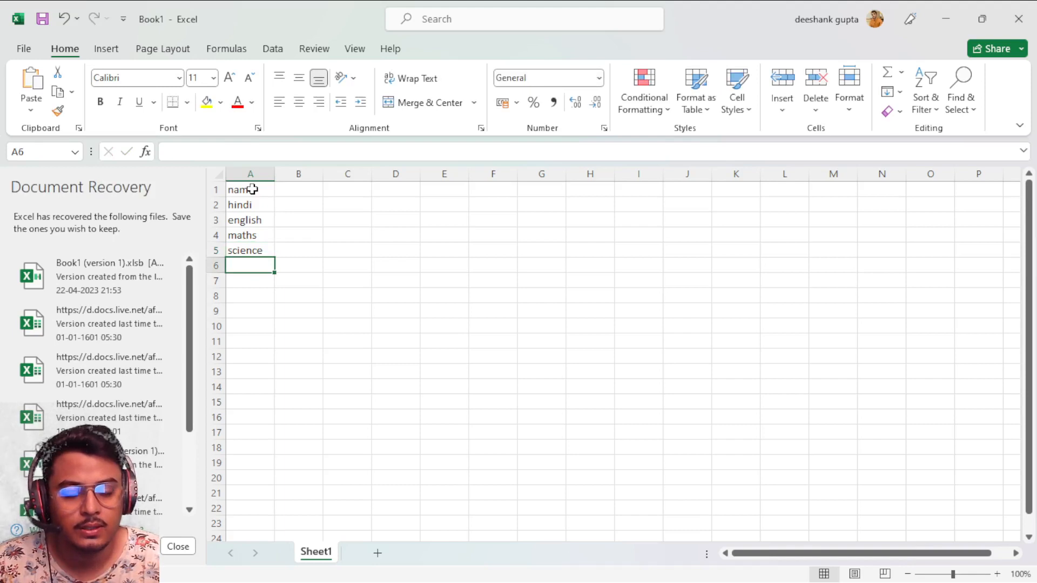
pyautogui.write('sst')
pyautogui.press('Return')
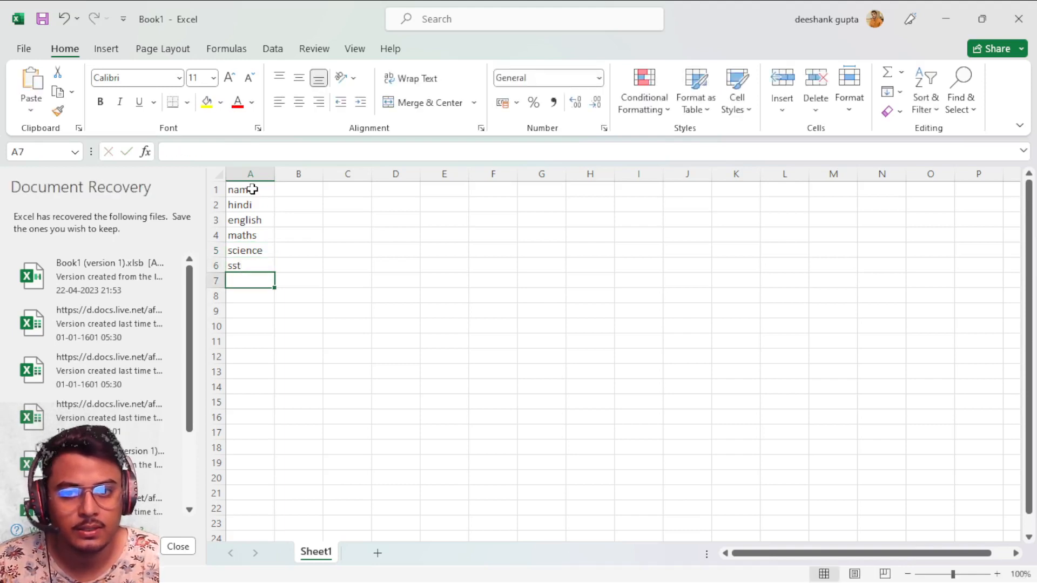
# Enter the three students' first names across cells B1 to D1
pyautogui.press('Right')
pyautogui.press('Up')
pyautogui.press('Up')
pyautogui.press('Up')
pyautogui.press('Up')
pyautogui.press('Up')
pyautogui.press('Up')
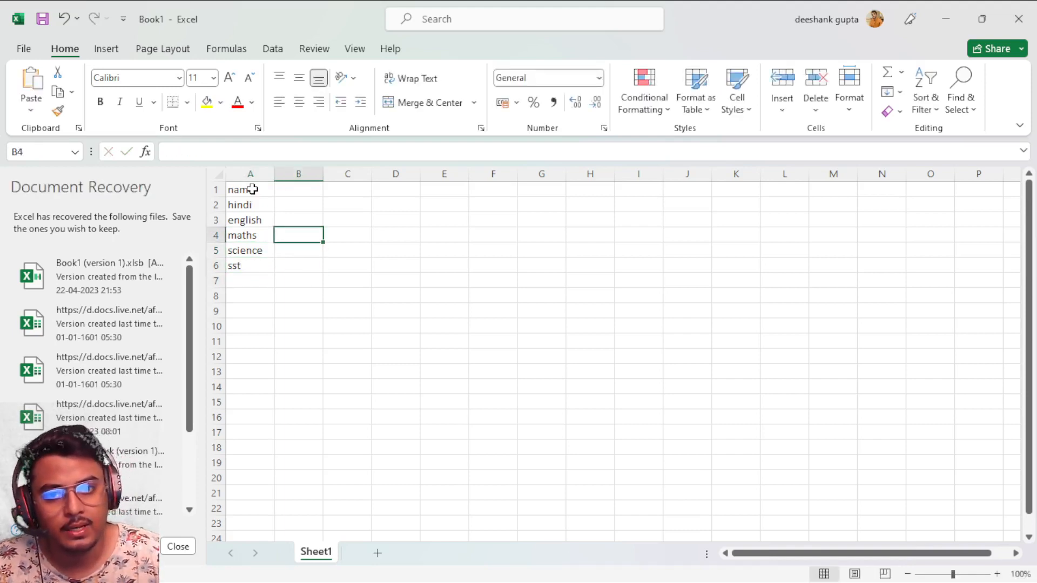
pyautogui.write('rahul')
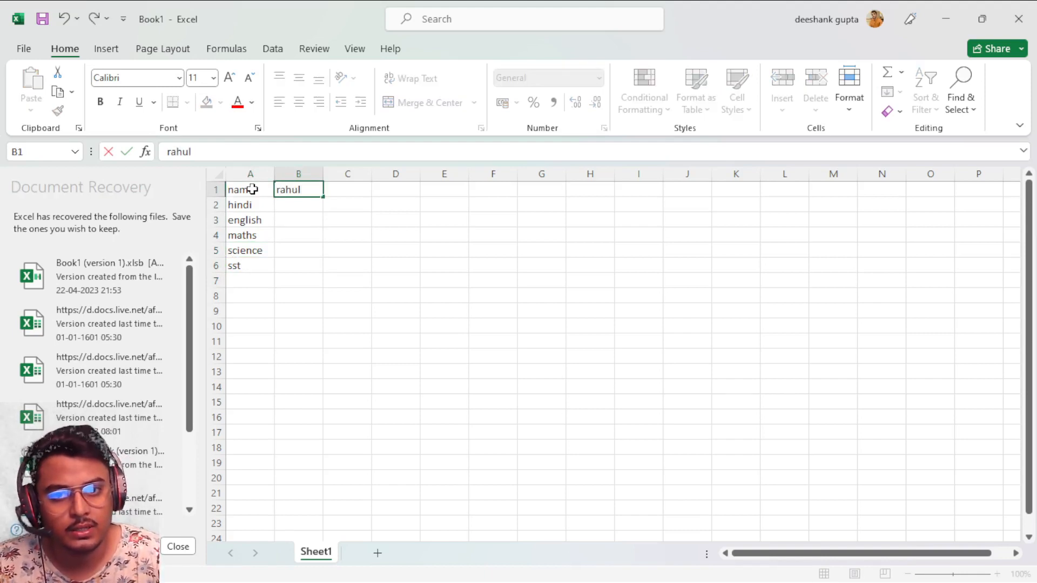
pyautogui.press('Tab')
pyautogui.write('may')
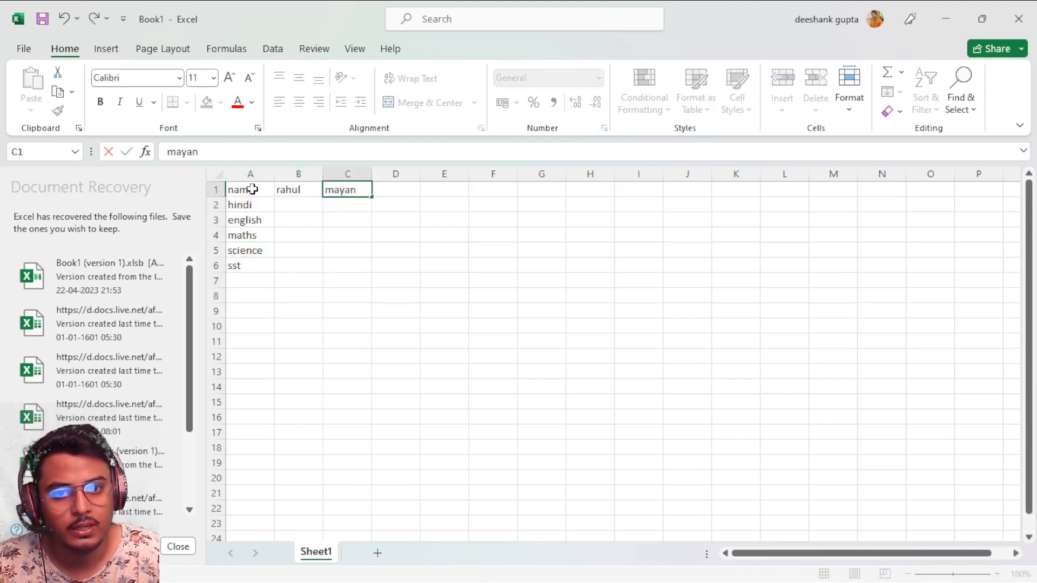
pyautogui.write('ank')
pyautogui.press('Tab')
pyautogui.write('ka')
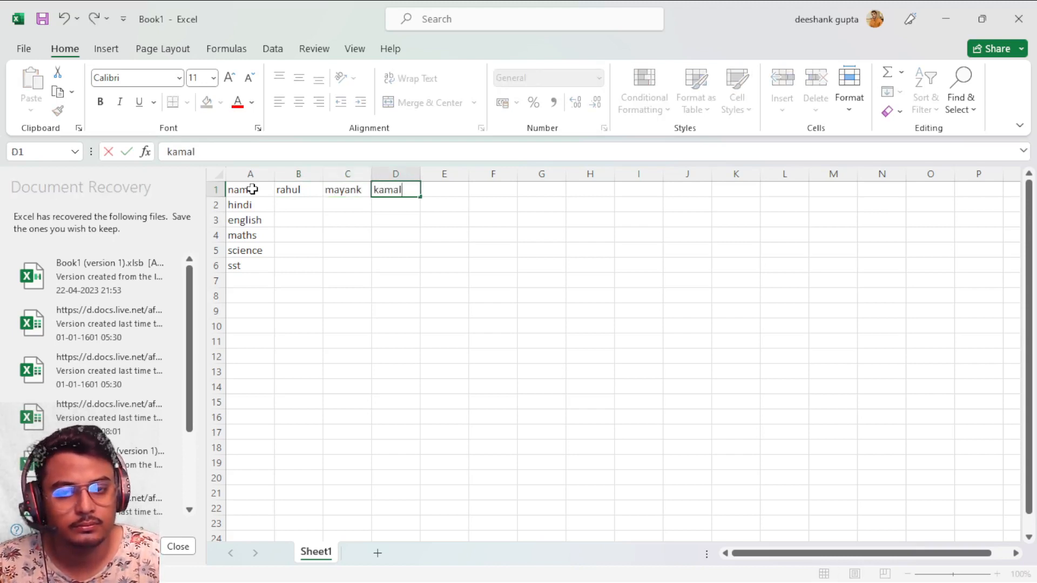
pyautogui.write('mal')
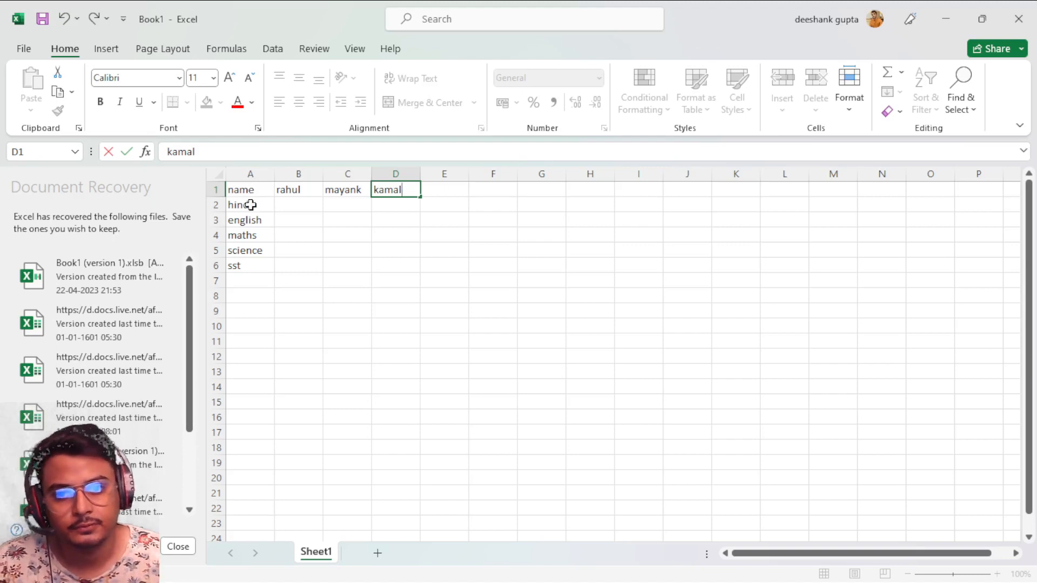
# Enter the formula =RANDBETWEEN(25,100) in cell B2 for the first student's hindi marks
pyautogui.click(300, 205)
pyautogui.write('=')
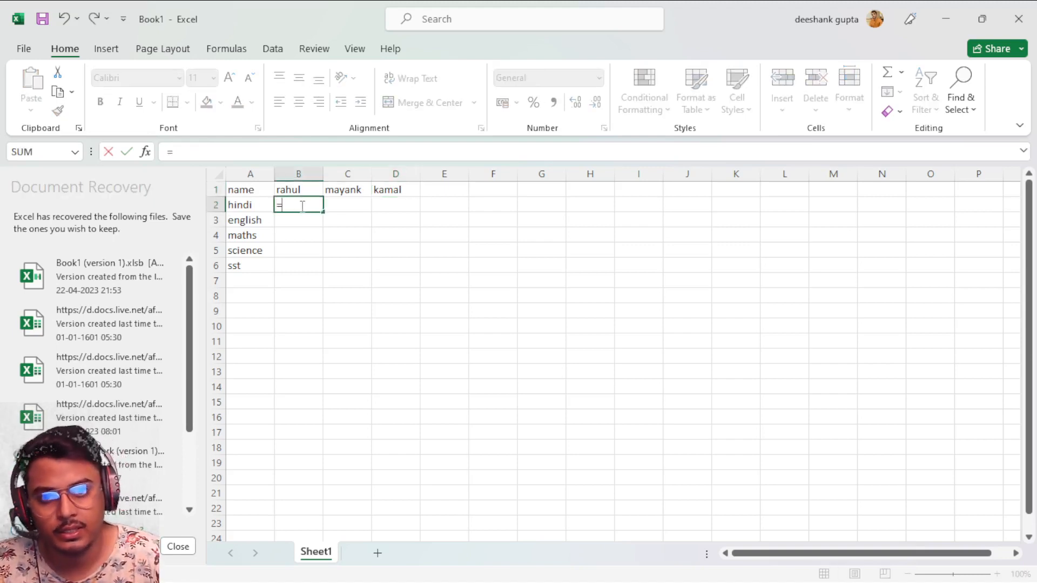
pyautogui.write('randb')
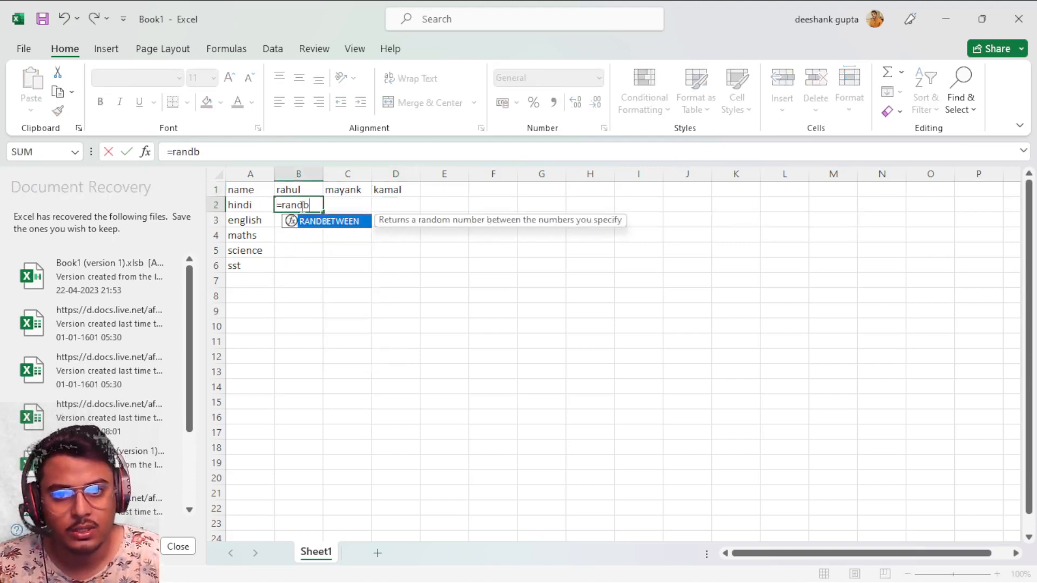
pyautogui.write('e')
pyautogui.press('Tab')
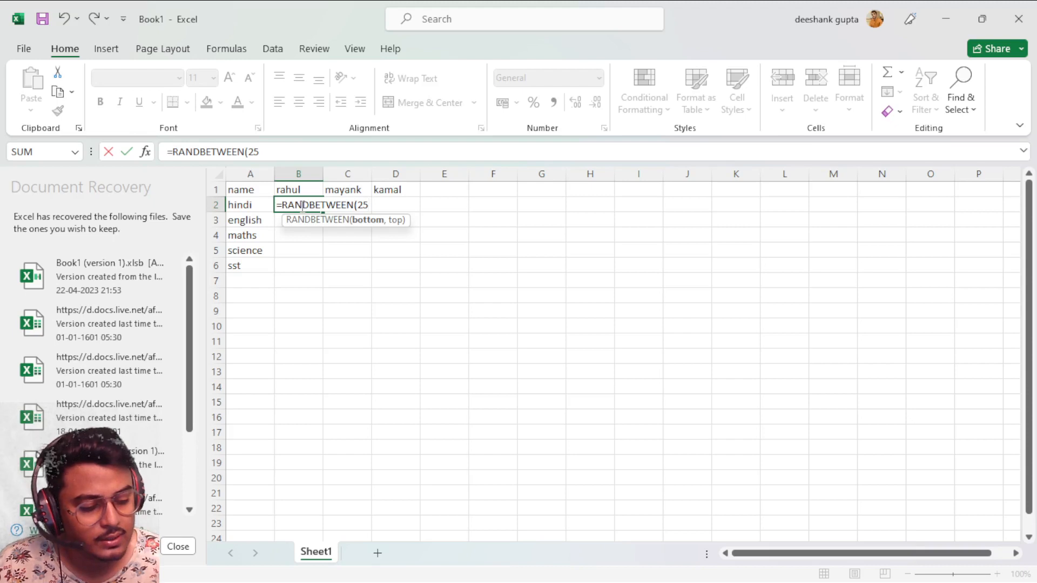
pyautogui.write(',100')
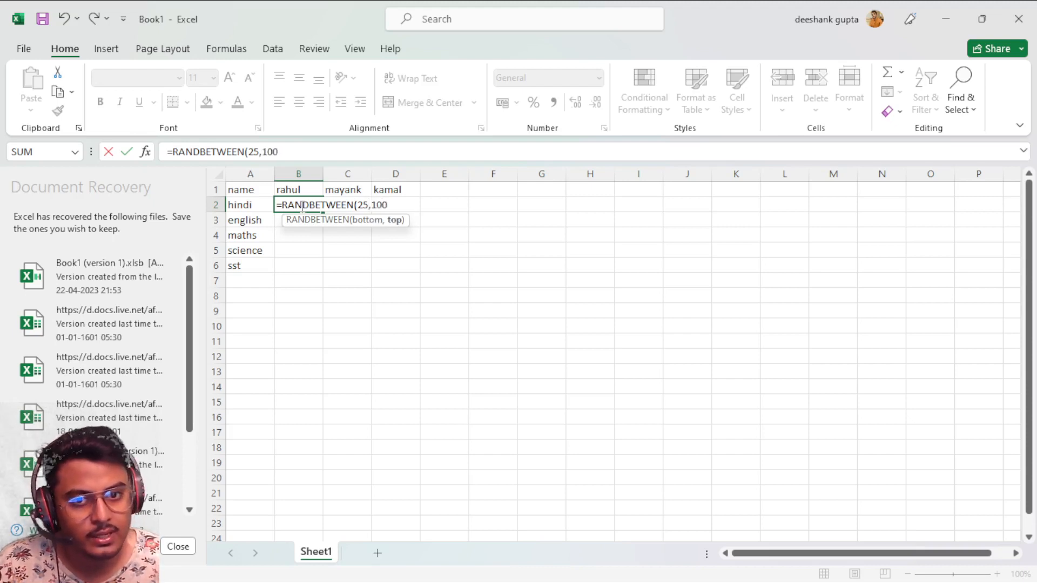
pyautogui.write(')')
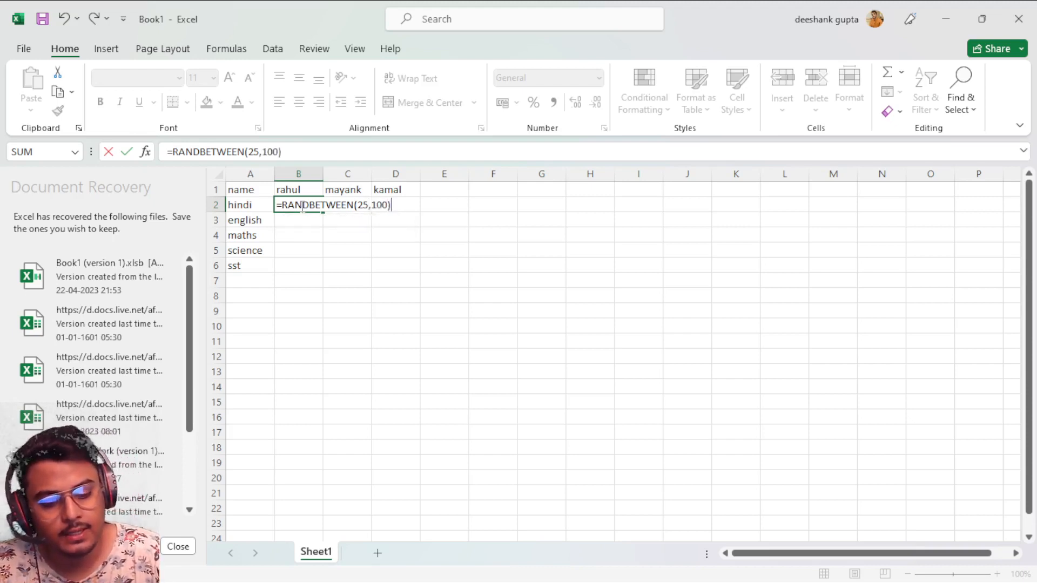
pyautogui.press('Return')
# Fill the random marks formula from B2 across the range B2:D6 for all students and subjects
pyautogui.click(300, 206)
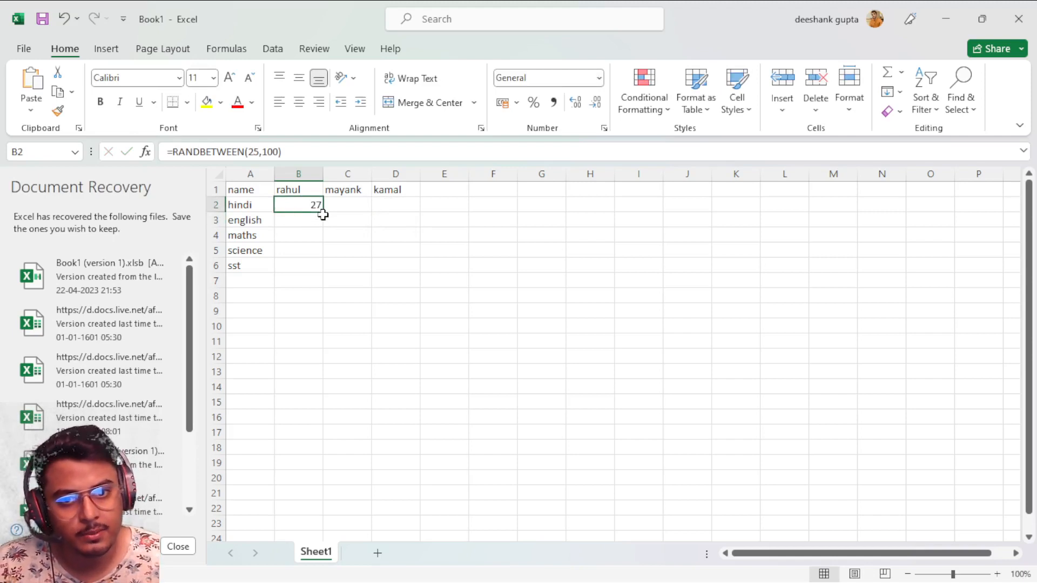
pyautogui.moveTo(324, 210); pyautogui.dragTo(408, 277)
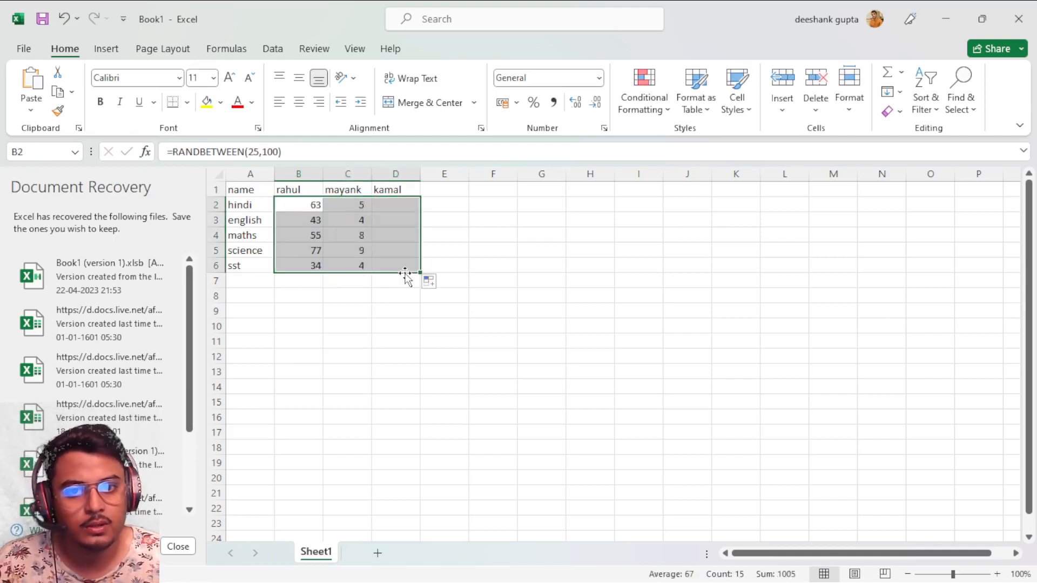
pyautogui.click(500, 253)
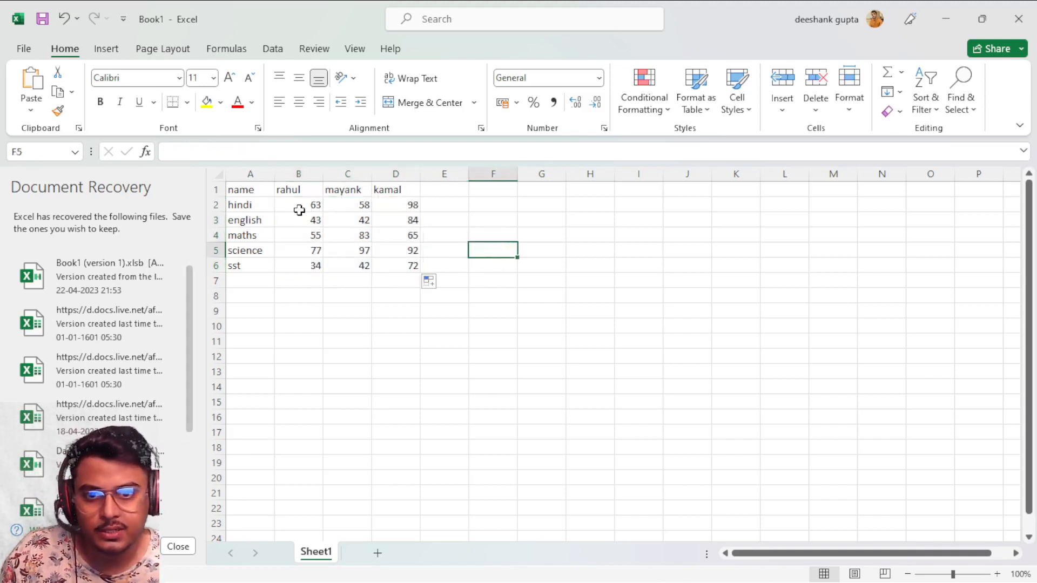
# Replace the random formulas in B2:D6 with fixed numbers by copying them and pasting only their values in place
pyautogui.moveTo(303, 205); pyautogui.dragTo(404, 273)
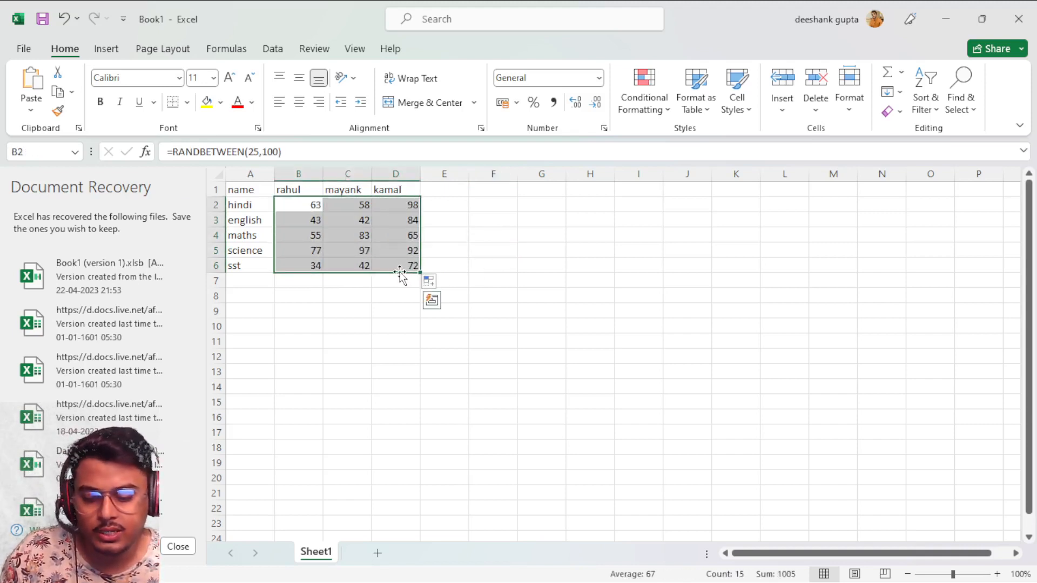
pyautogui.hotkey('ctrl', 'c')
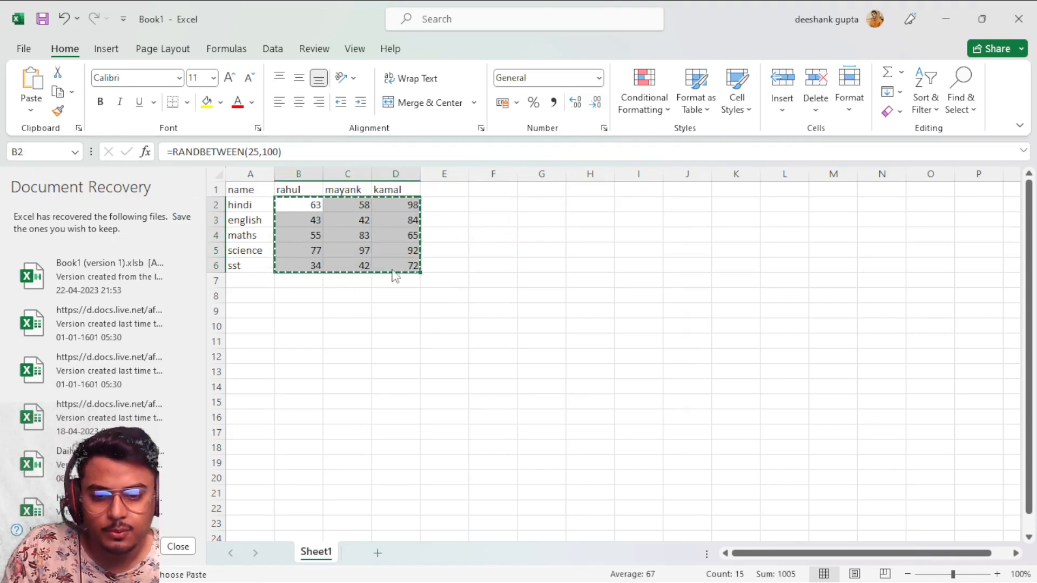
pyautogui.hotkey('ctrl', 'alt', 'v')
pyautogui.click(386, 247)
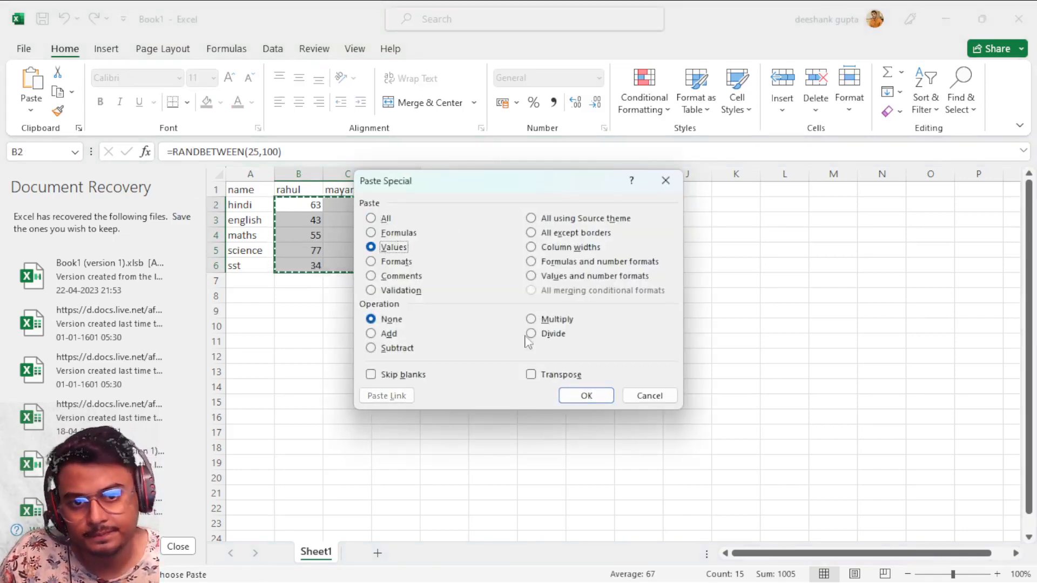
pyautogui.click(586, 395)
pyautogui.click(547, 339)
pyautogui.press('Escape')
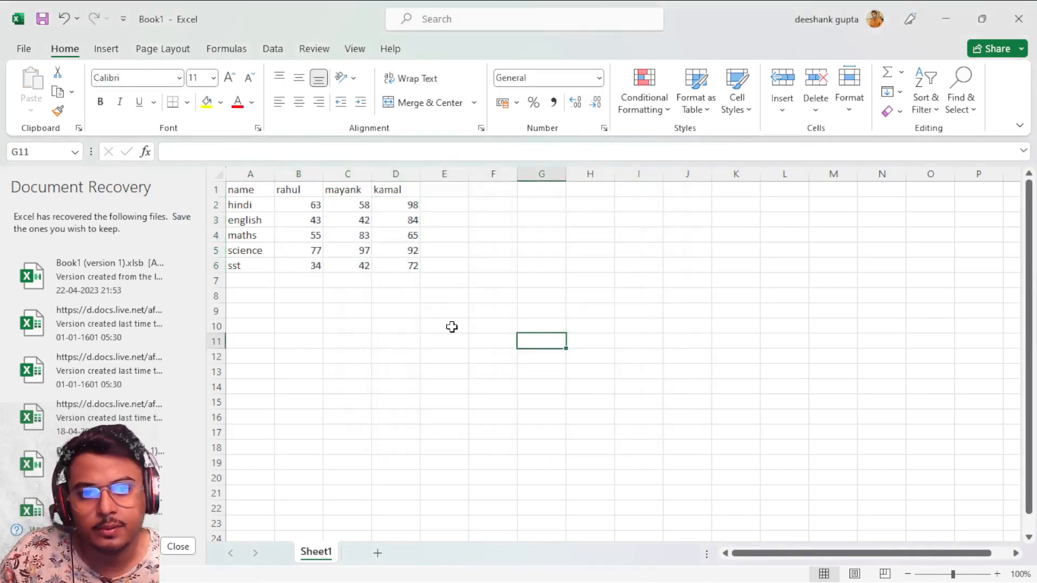
# Copy the whole marks table A1:D6 and switch to Illustrator
pyautogui.click(303, 281)
pyautogui.moveTo(248, 190); pyautogui.dragTo(394, 262)
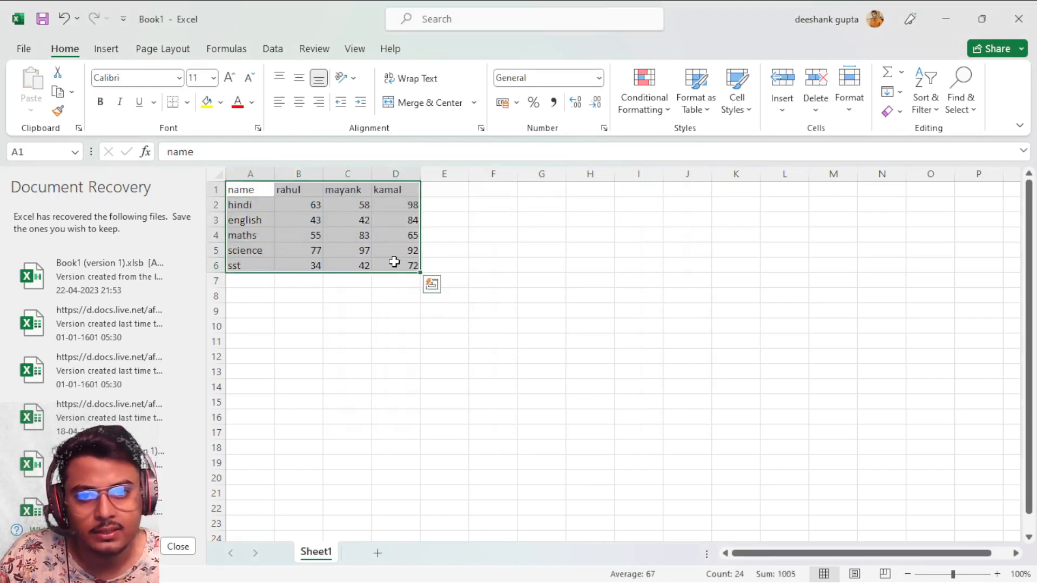
pyautogui.hotkey('ctrl', 'c')
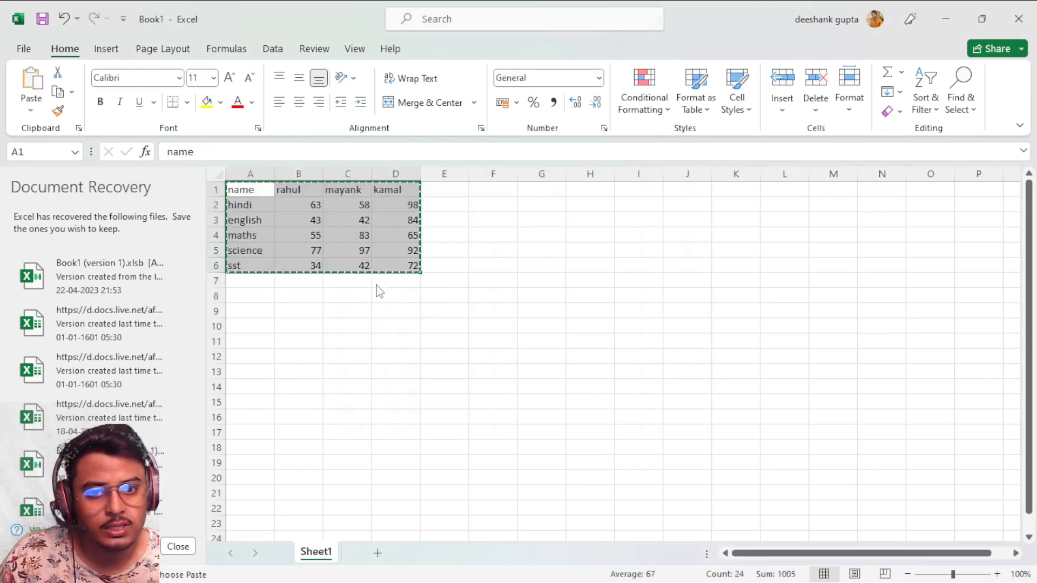
pyautogui.hotkey('alt', 'Tab')
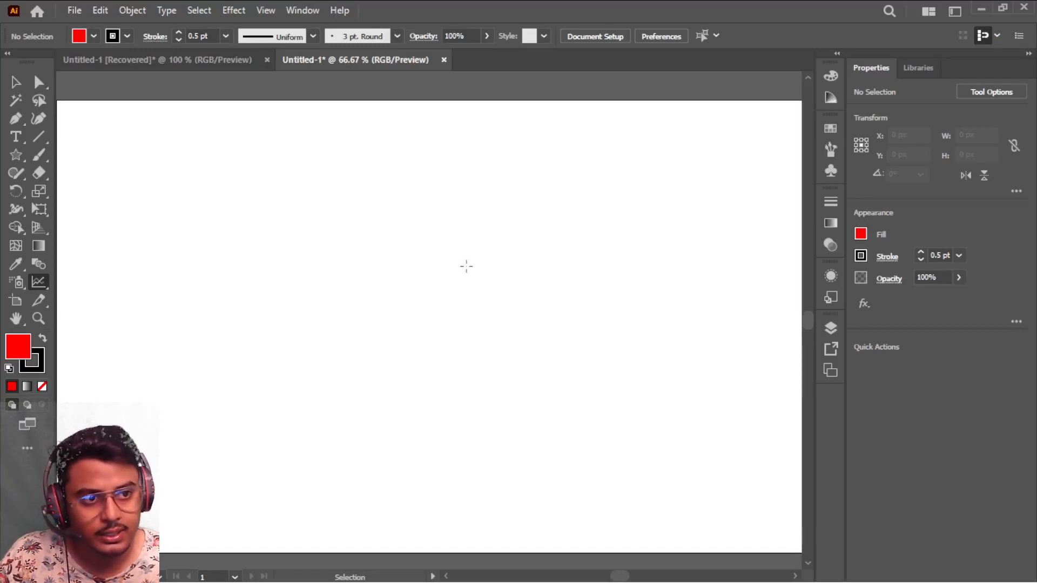
# Draw a line graph in the upper-left area of the artboard, paste the copied marks table into its data and apply it
pyautogui.doubleClick(40, 283)
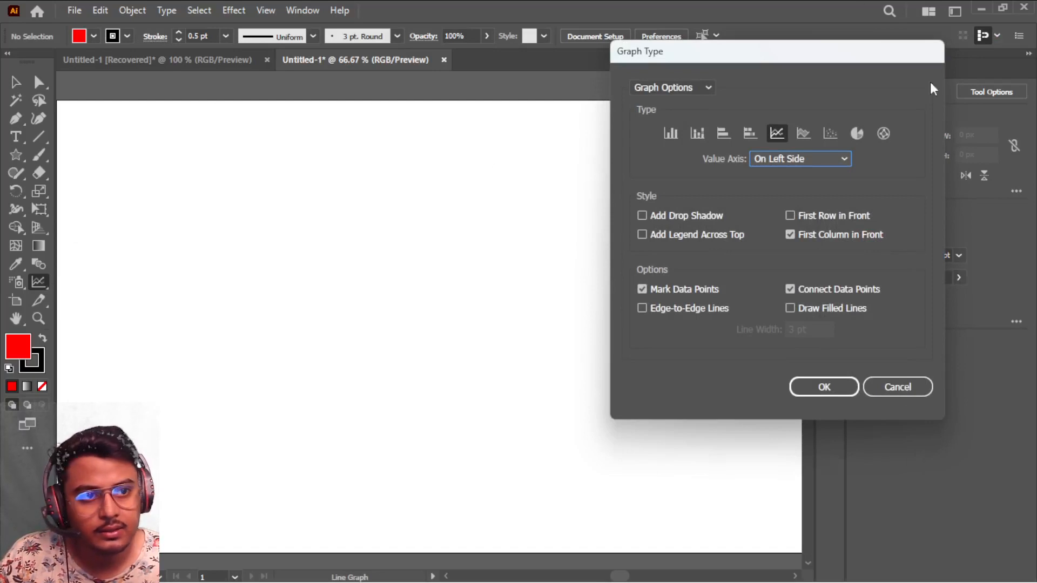
pyautogui.click(916, 385)
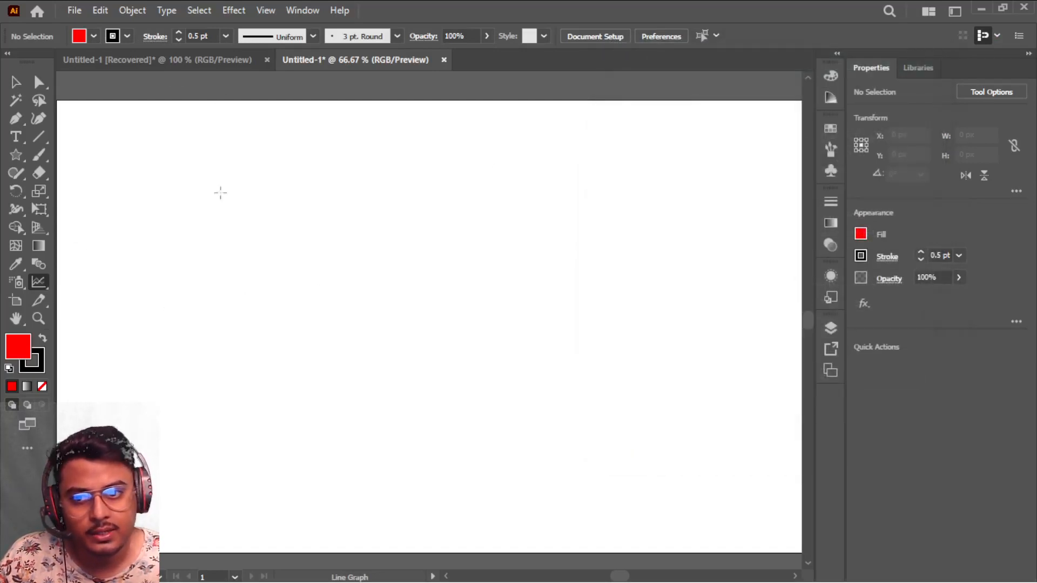
pyautogui.moveTo(120, 160); pyautogui.dragTo(372, 378)
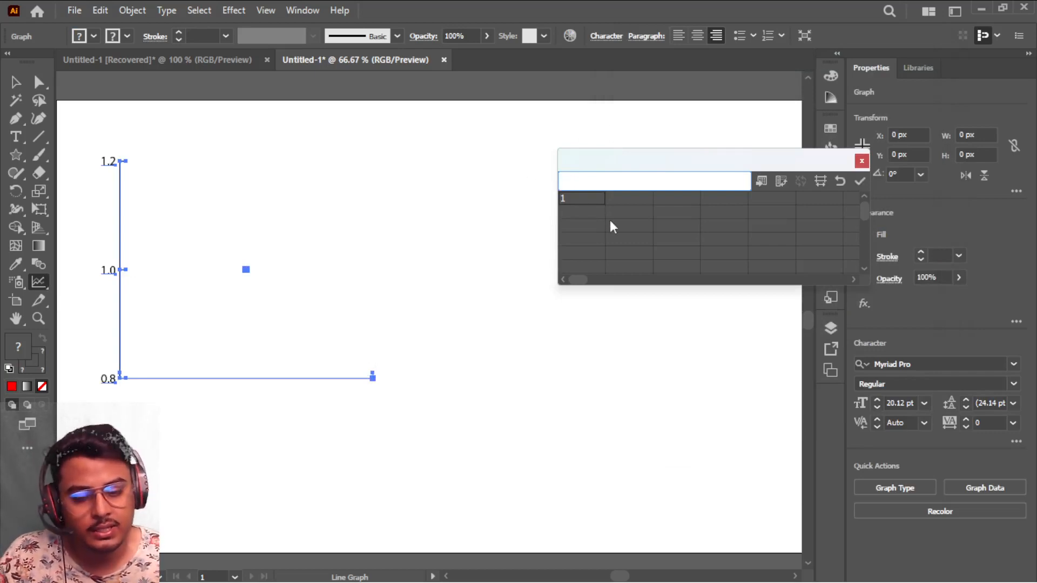
pyautogui.hotkey('ctrl', 'v')
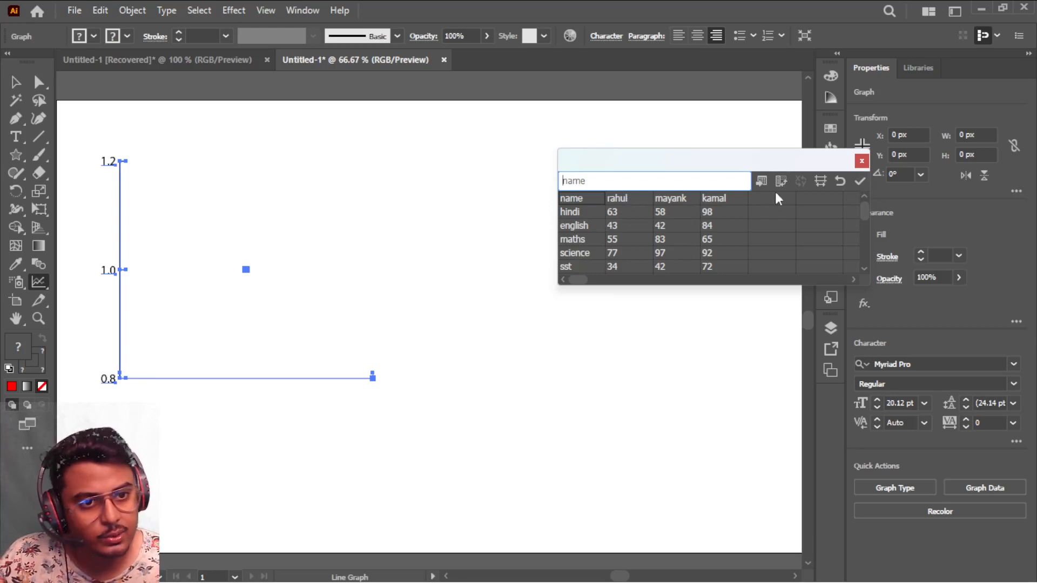
pyautogui.click(863, 177)
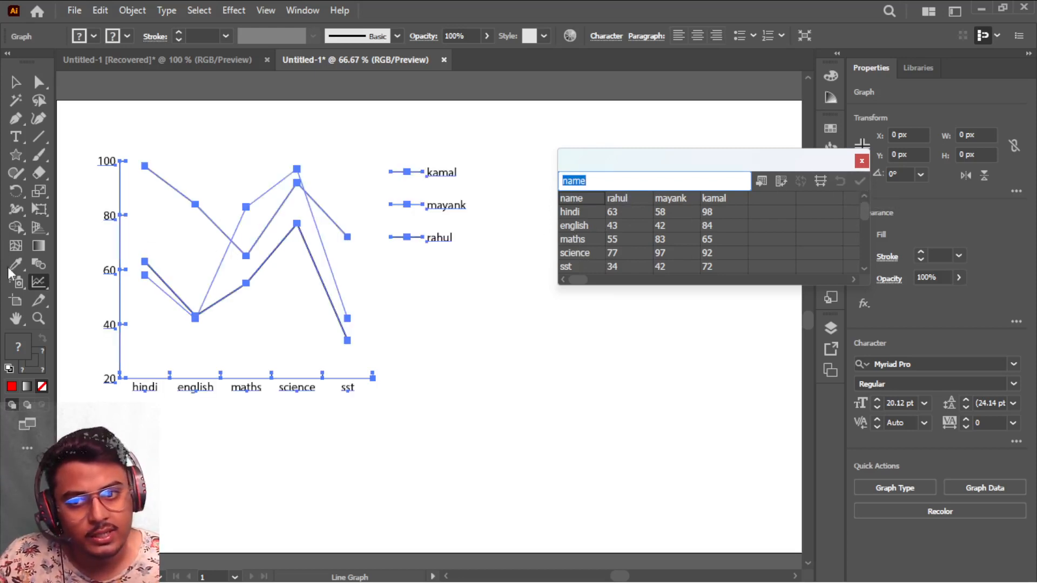
# Change the marks line graph to a column graph with the value axis on the left side
pyautogui.doubleClick(39, 281)
pyautogui.click(671, 133)
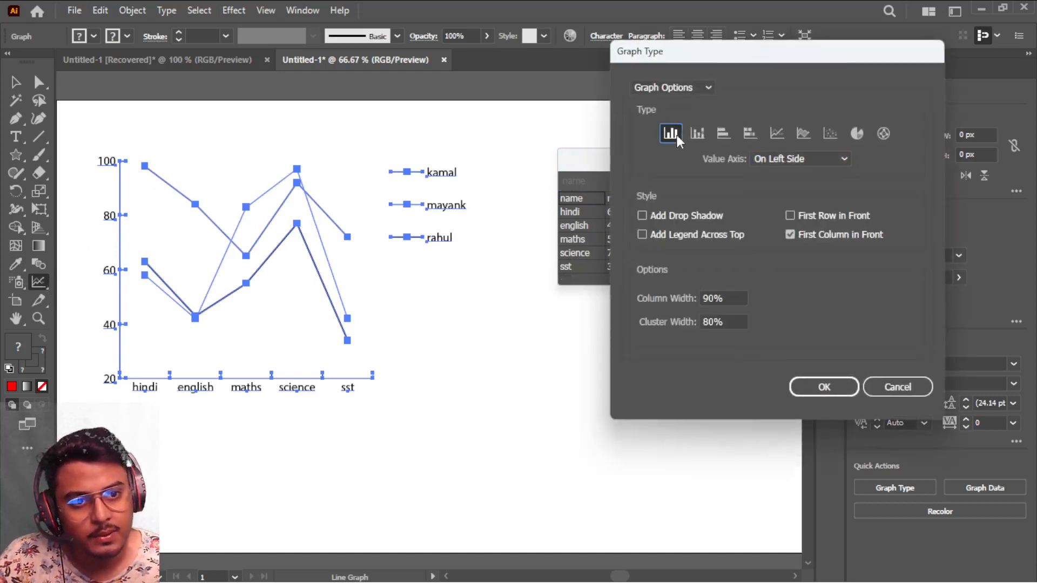
pyautogui.click(826, 394)
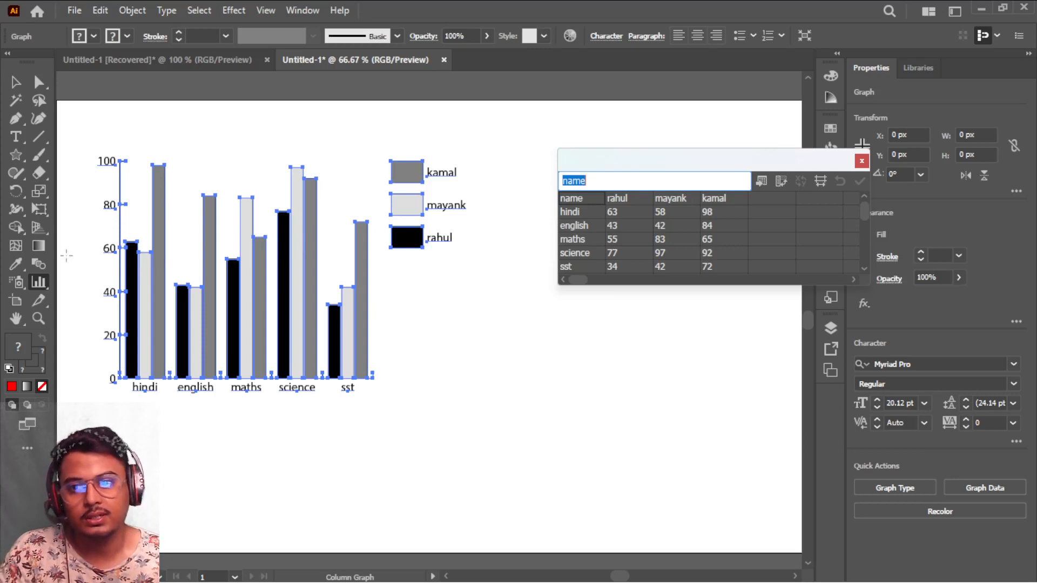
pyautogui.click(43, 288)
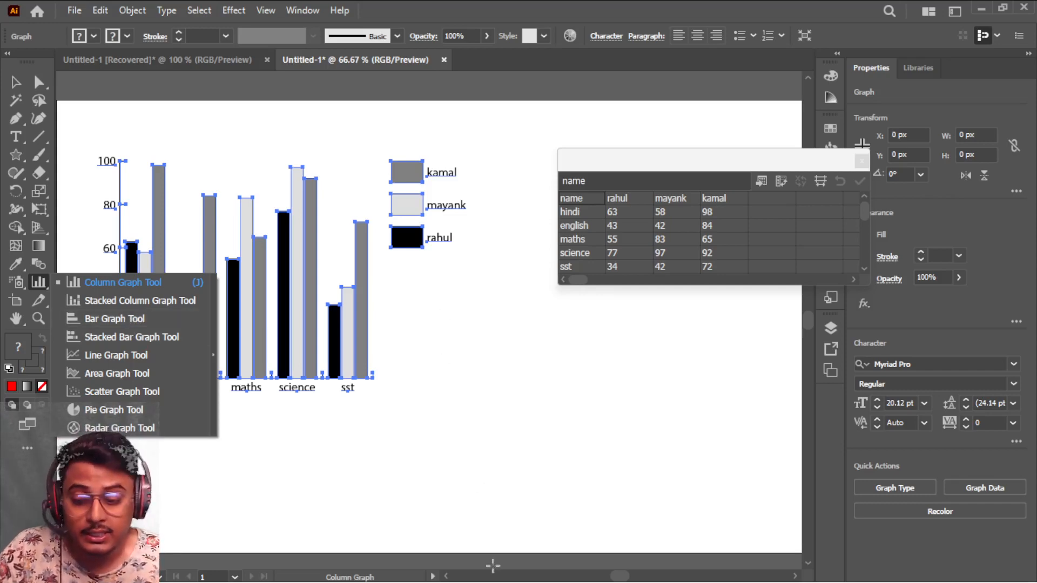
pyautogui.moveTo(456, 556)
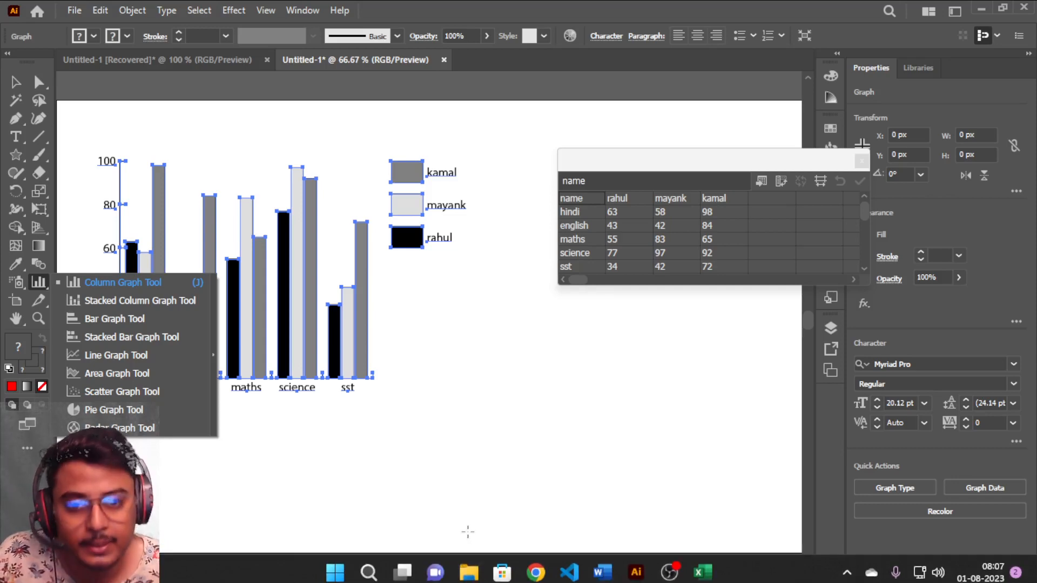
pyautogui.moveTo(372, 572)
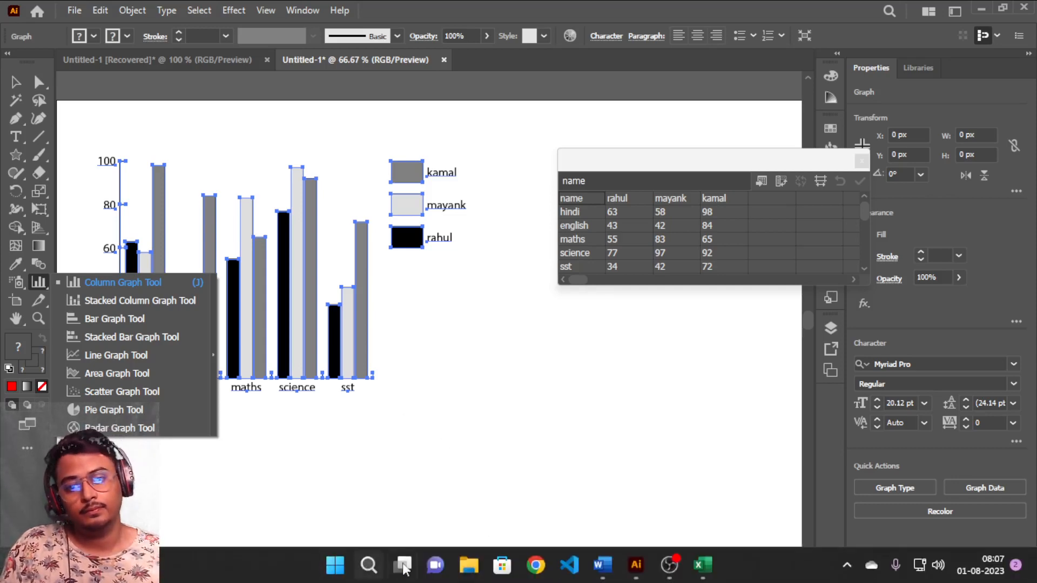
pyautogui.click(469, 565)
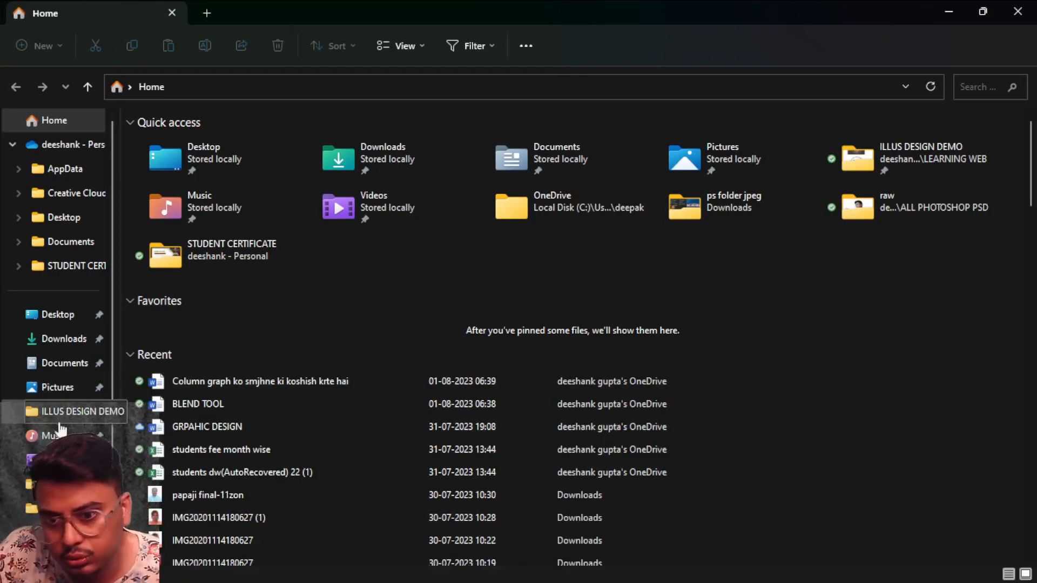
pyautogui.click(54, 459)
pyautogui.scroll(-5, 673, 368)
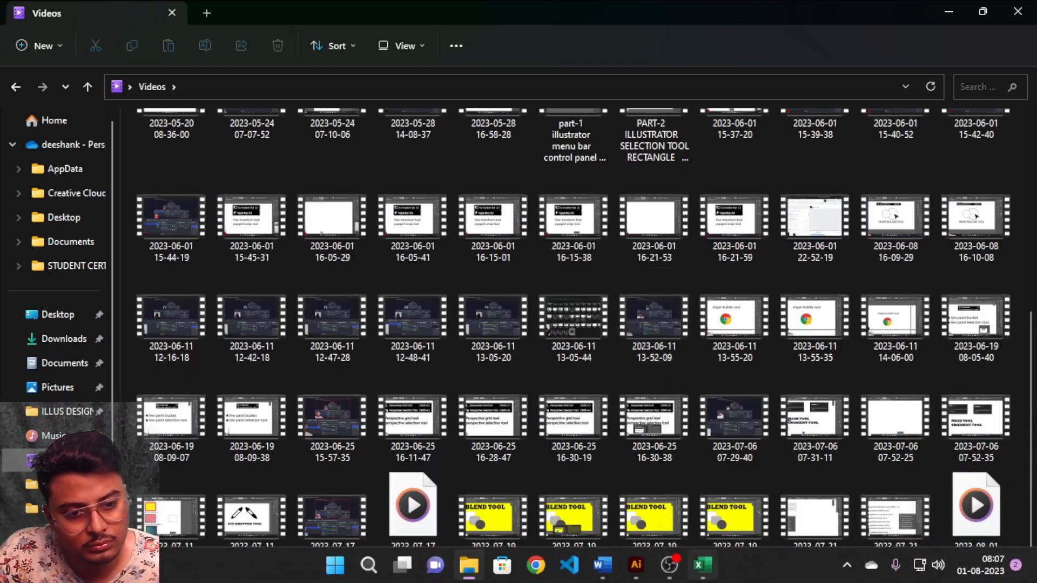
pyautogui.click(669, 564)
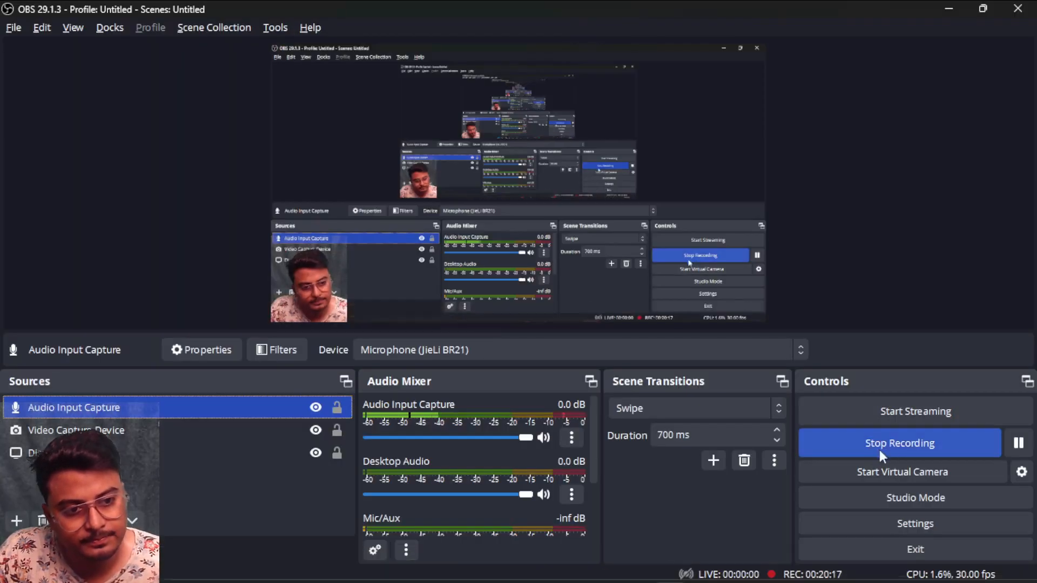